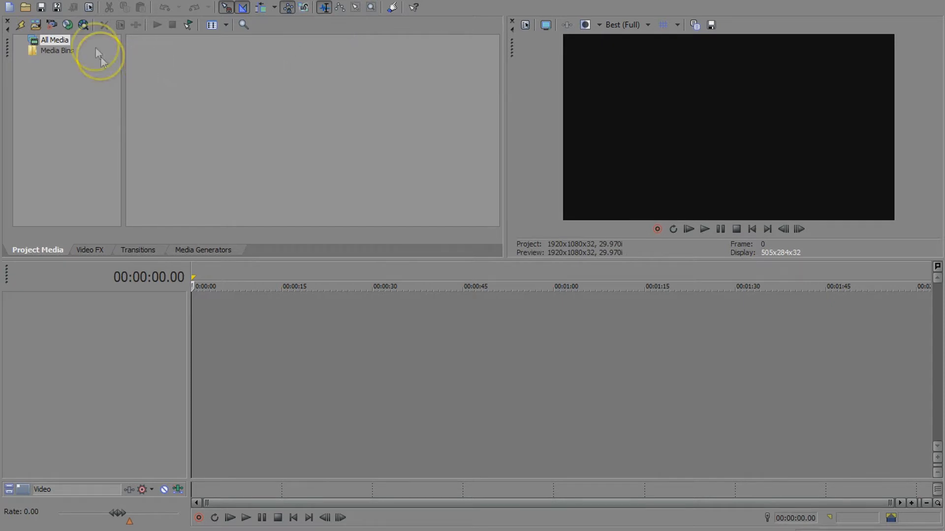
# - Show the Trimmer window, widen it beside the video preview, and close it again
pyautogui.click(56, 1)
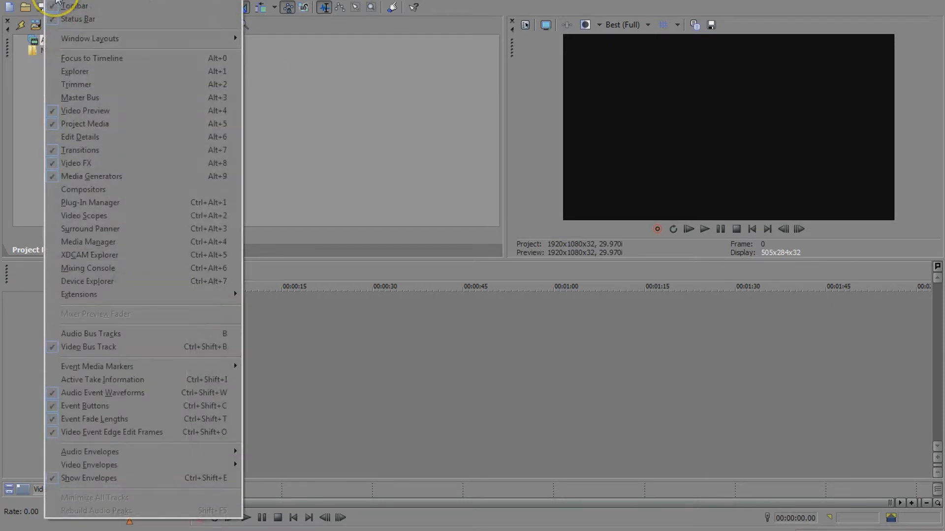
pyautogui.click(88, 84)
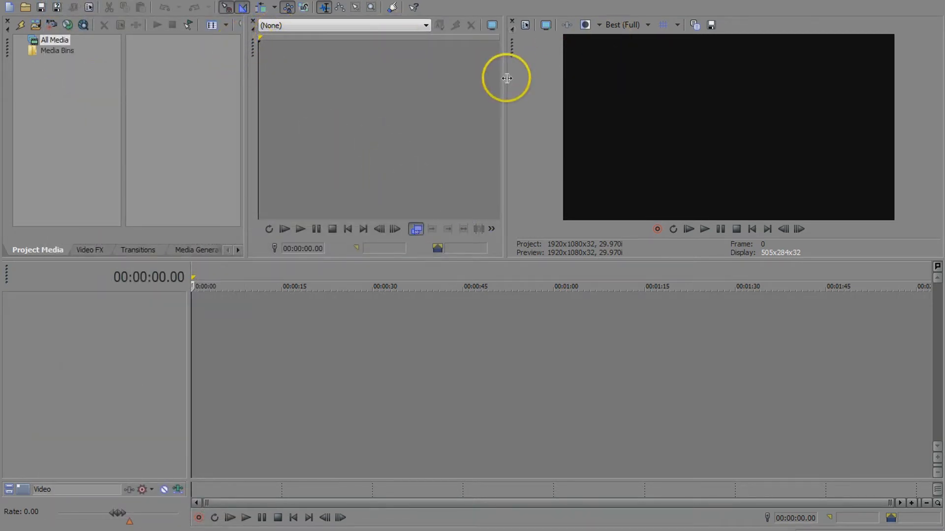
pyautogui.moveTo(507, 77); pyautogui.dragTo(546, 103)
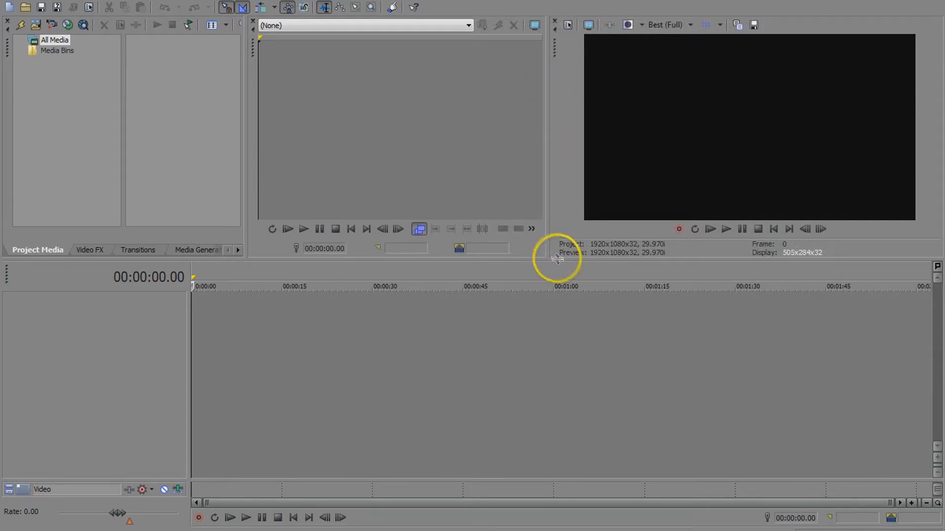
pyautogui.moveTo(544, 116)
pyautogui.mouseDown()
pyautogui.moveTo(574, 120)
pyautogui.moveTo(553, 118)
pyautogui.mouseUp()
pyautogui.click(252, 21)
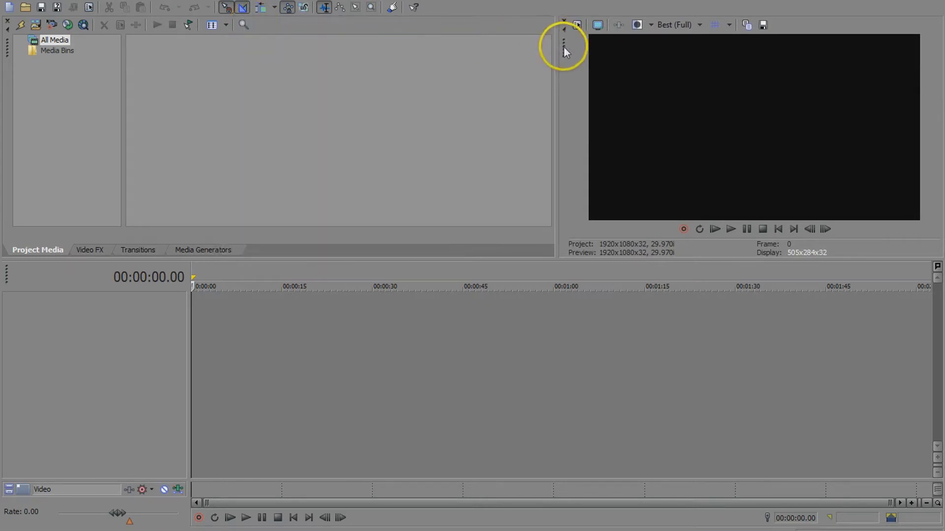
# - Shift the divider between the project media and video preview windows to give the preview area more width
pyautogui.moveTo(557, 23); pyautogui.dragTo(495, 54)
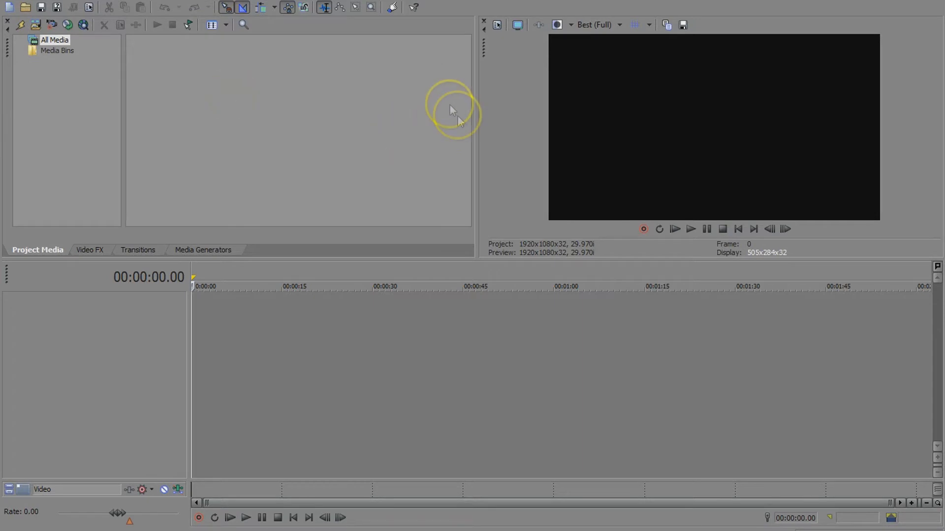
pyautogui.moveTo(479, 97)
pyautogui.mouseDown()
pyautogui.moveTo(495, 97)
pyautogui.moveTo(483, 84)
pyautogui.mouseUp()
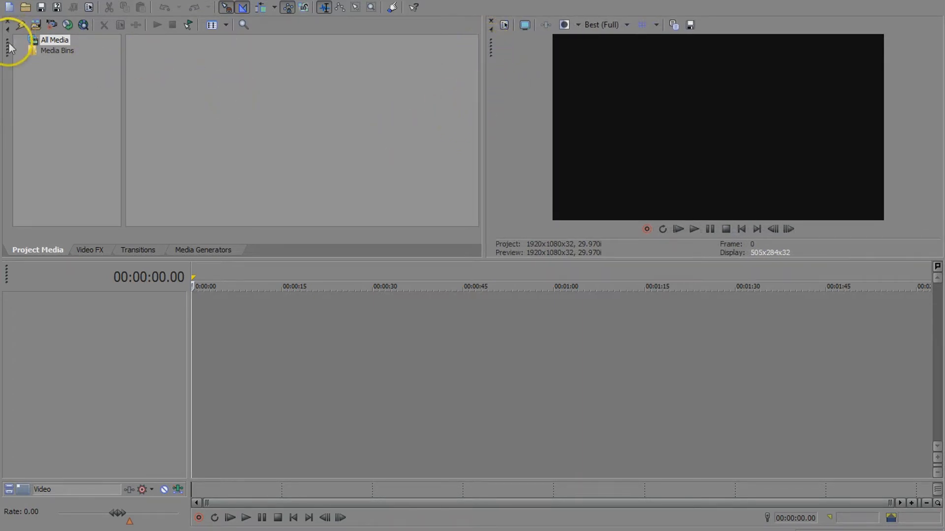
pyautogui.moveTo(8, 45)
pyautogui.mouseDown()
pyautogui.moveTo(43, 49)
pyautogui.moveTo(12, 46)
pyautogui.moveTo(17, 41)
pyautogui.mouseUp()
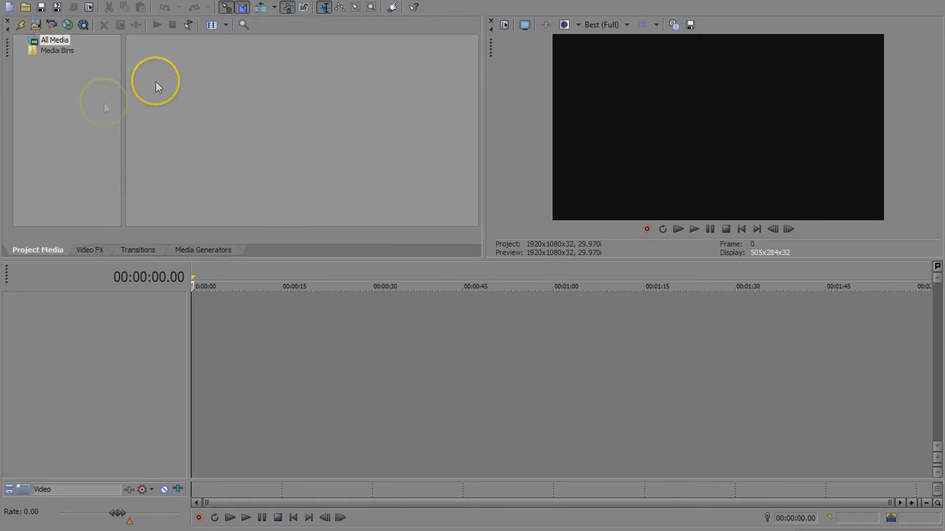
# - Close the Project Media window and restore it to the layout
pyautogui.click(7, 21)
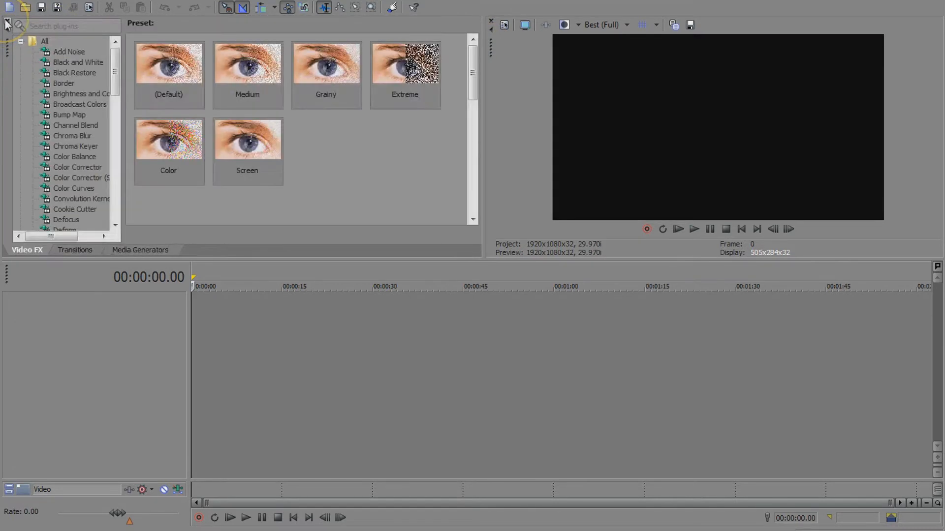
pyautogui.click(51, 1)
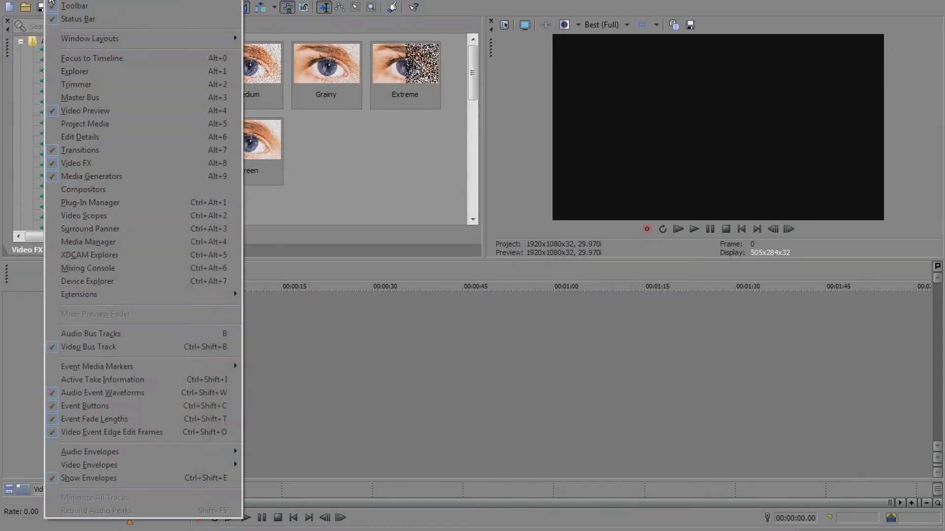
pyautogui.click(96, 123)
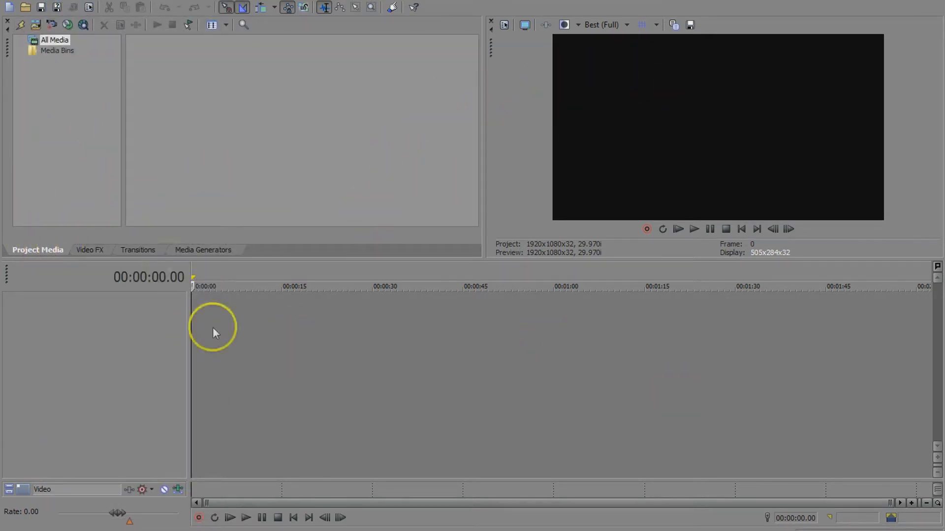
# - Insert an audio track and a video track in the empty timeline
pyautogui.rightClick(240, 311)
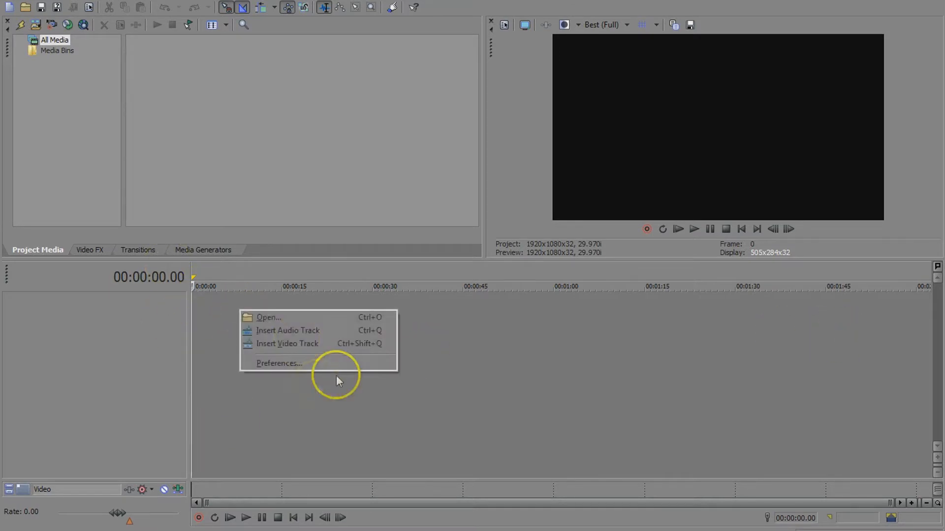
pyautogui.click(323, 330)
pyautogui.rightClick(323, 357)
pyautogui.click(367, 392)
# - Delete both the video track and the audio track from the timeline
pyautogui.rightClick(150, 320)
pyautogui.rightClick(139, 329)
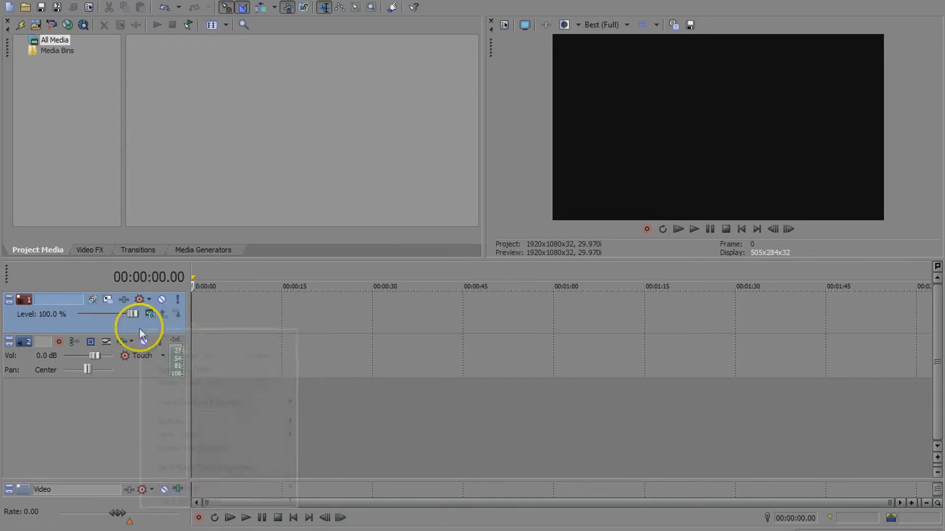
pyautogui.click(187, 384)
pyautogui.rightClick(148, 323)
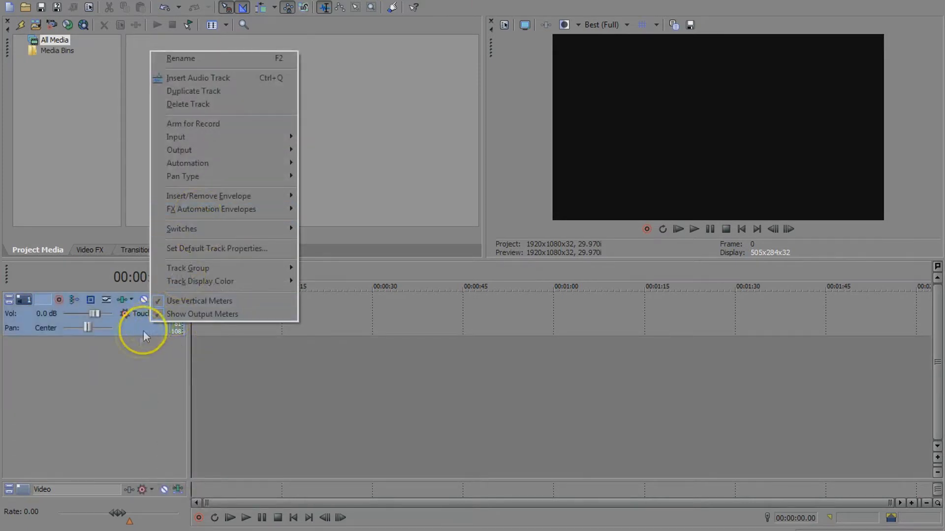
pyautogui.rightClick(141, 330)
pyautogui.click(200, 116)
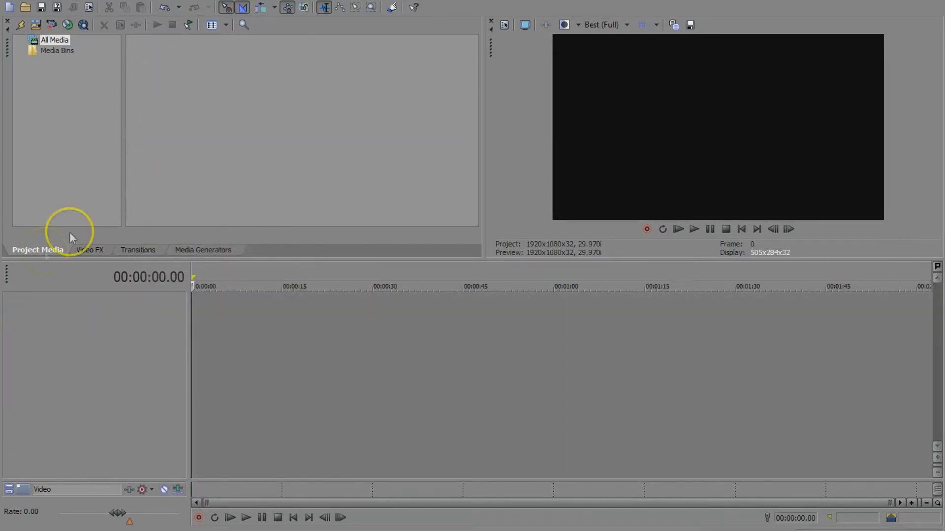
# - Look through the Video FX, Transitions, Media Generators and Project Media windows, ending on the video effects
pyautogui.click(82, 250)
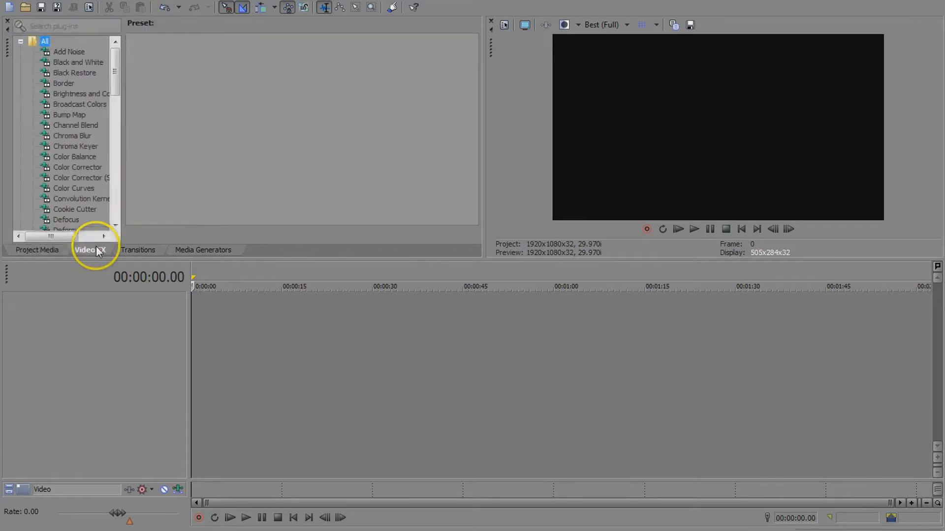
pyautogui.click(157, 250)
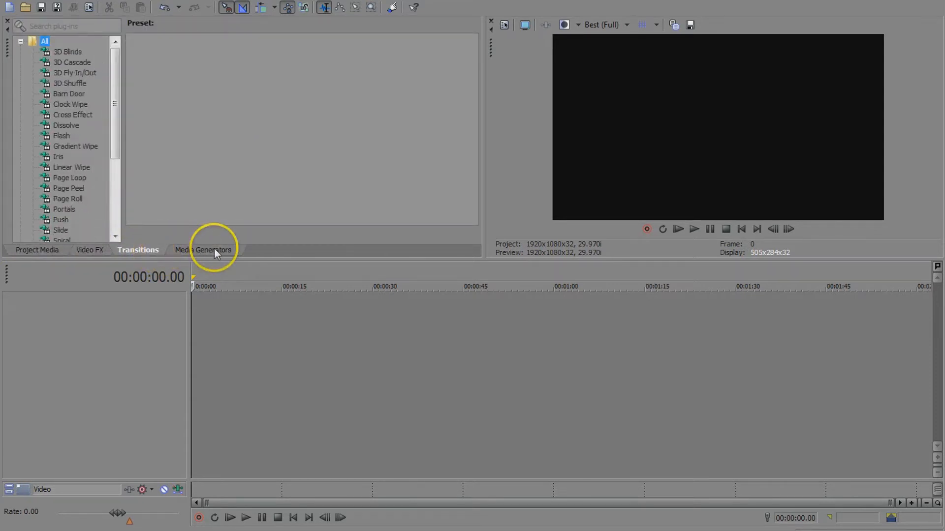
pyautogui.click(214, 248)
pyautogui.click(37, 250)
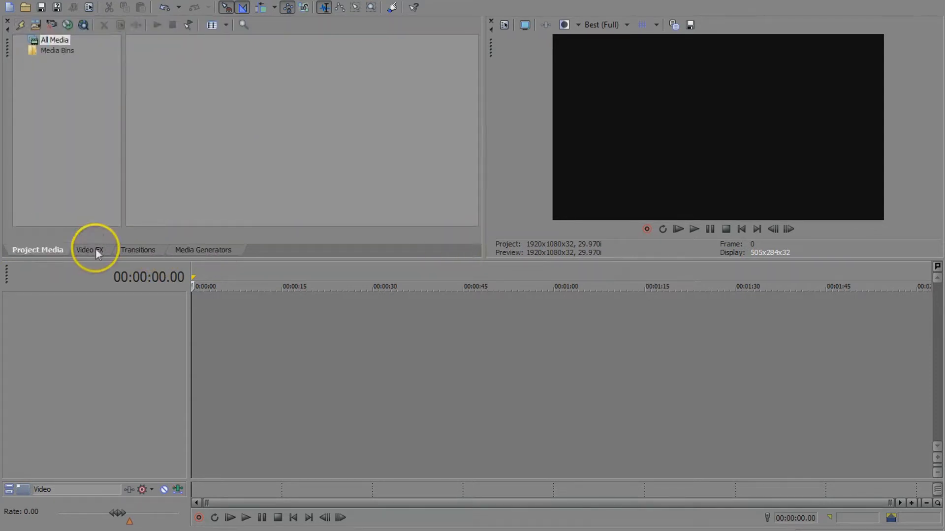
pyautogui.click(90, 250)
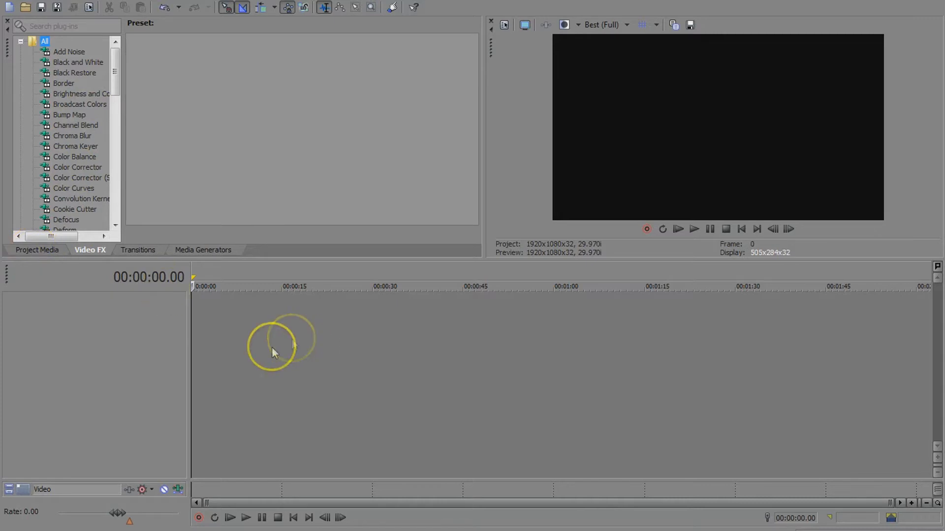
# - Insert a video track and view the plug-ins offered for its Track FX, closing the chooser without adding any
pyautogui.rightClick(230, 329)
pyautogui.click(294, 363)
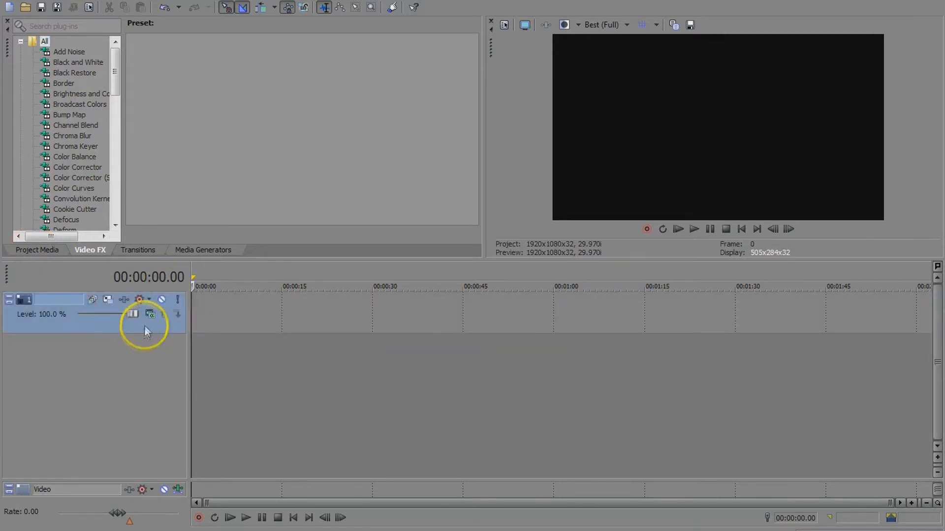
pyautogui.click(127, 302)
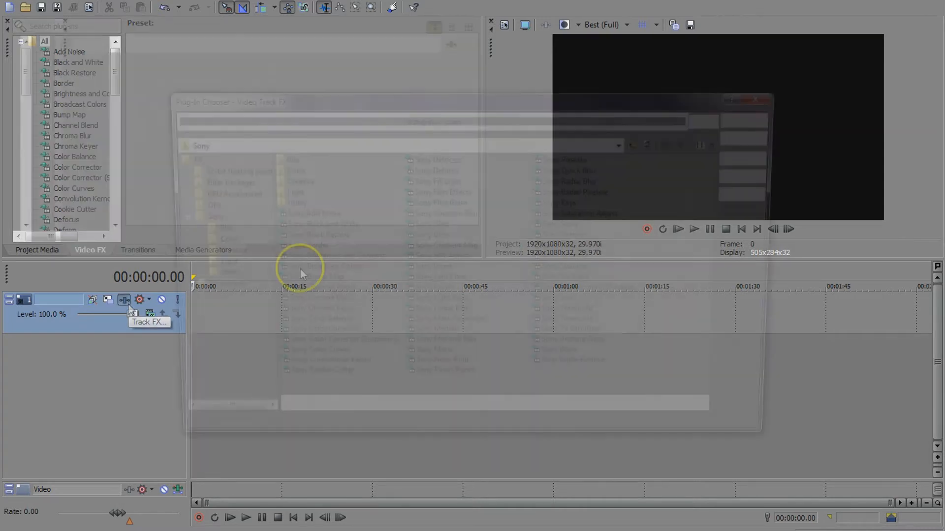
pyautogui.click(768, 95)
# - Look over the list of transitions and return to the project media
pyautogui.click(150, 250)
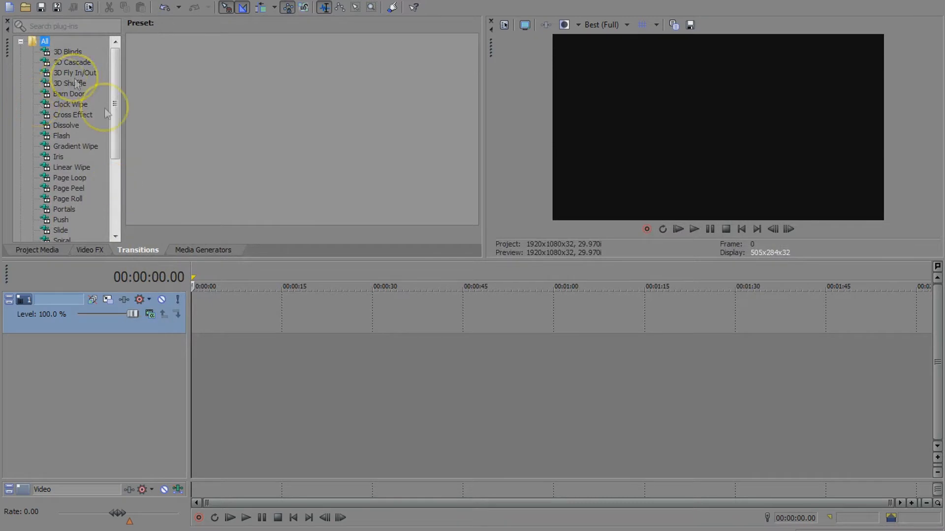
pyautogui.moveTo(116, 92); pyautogui.dragTo(97, 49)
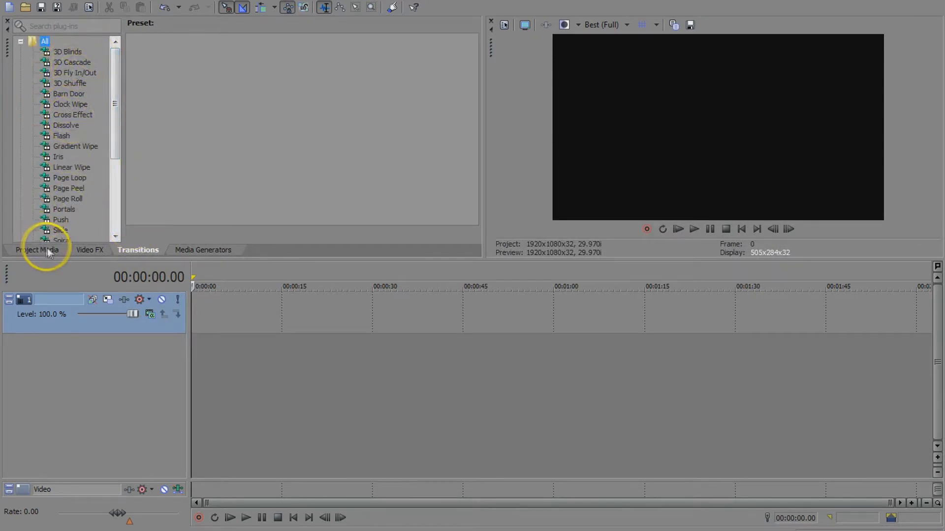
pyautogui.click(90, 249)
pyautogui.click(29, 244)
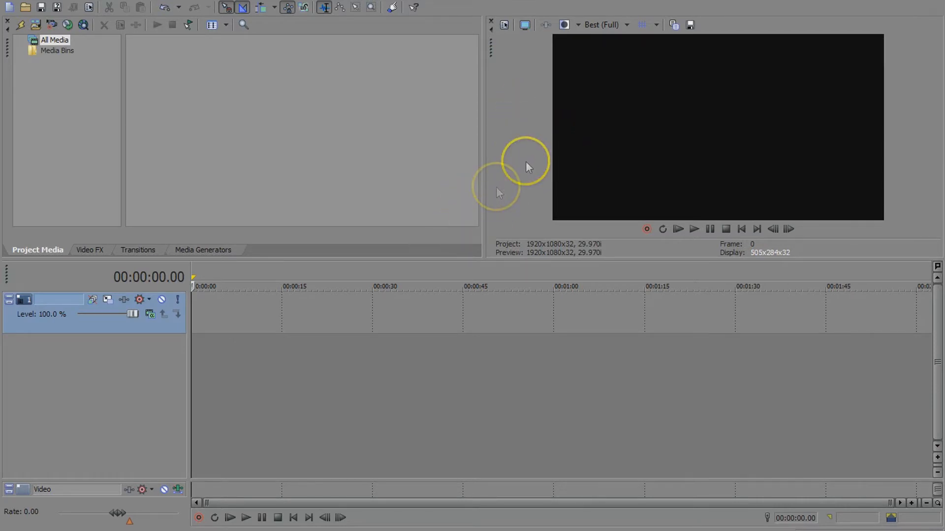
# - Review the project's video, audio, ruler, summary and Audio CD properties, keeping the Time & Frames ruler format, and accept them
pyautogui.click(505, 26)
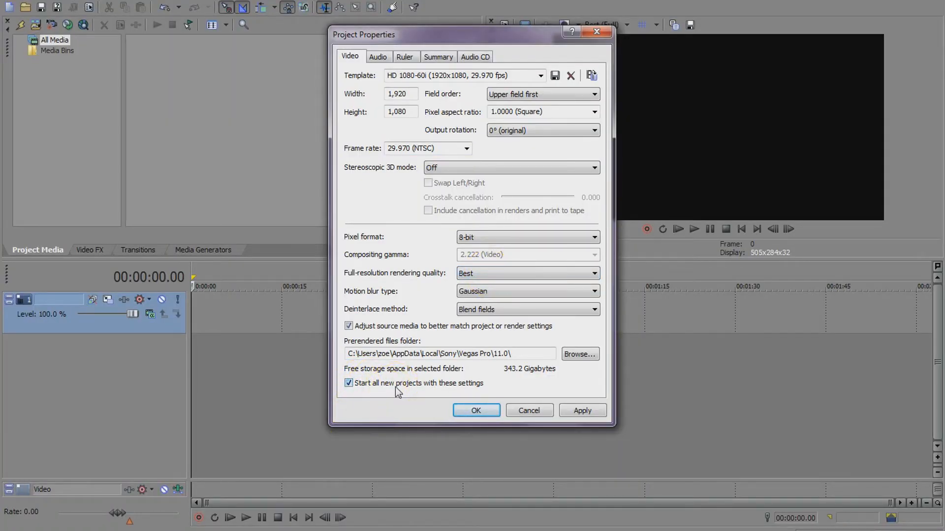
pyautogui.click(379, 57)
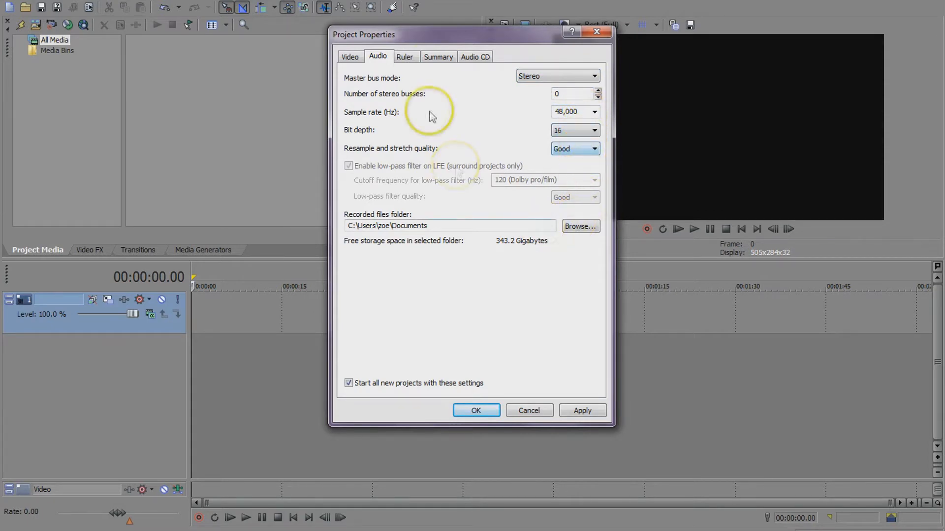
pyautogui.click(404, 56)
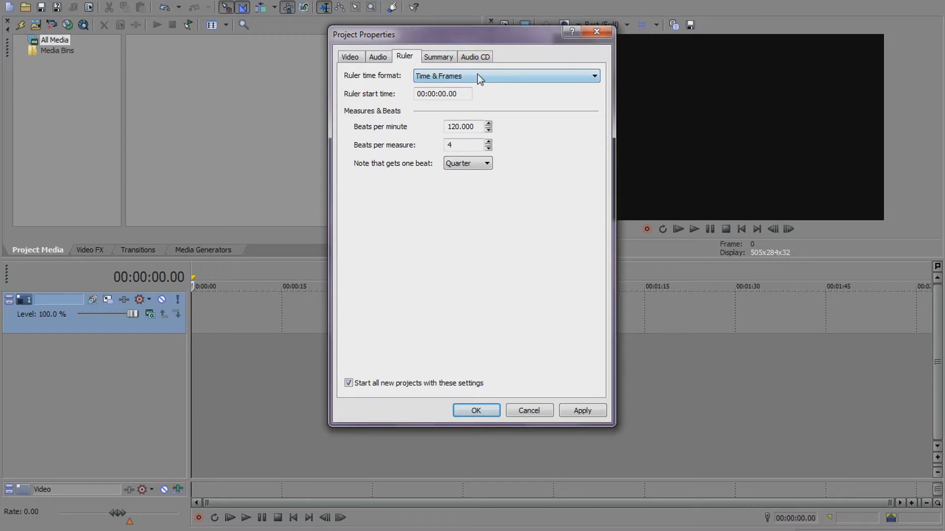
pyautogui.click(477, 76)
pyautogui.click(491, 77)
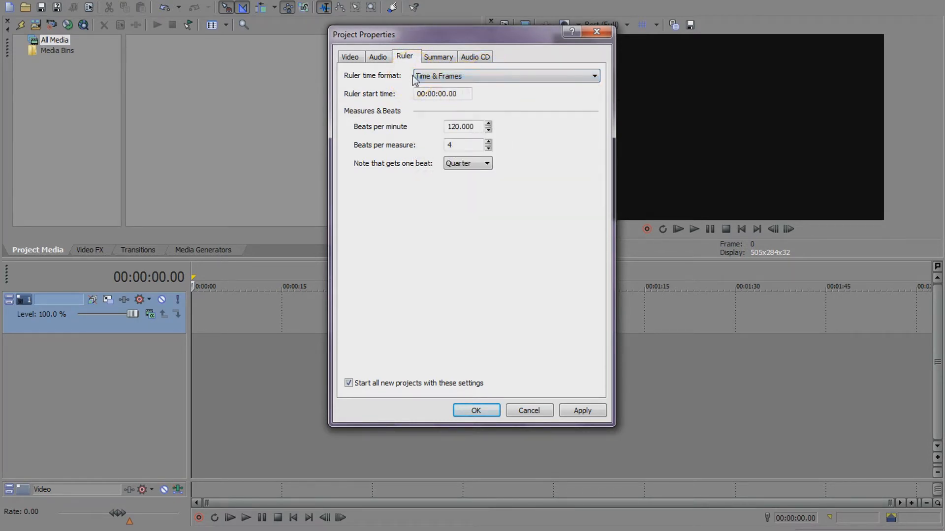
pyautogui.click(475, 56)
pyautogui.click(438, 56)
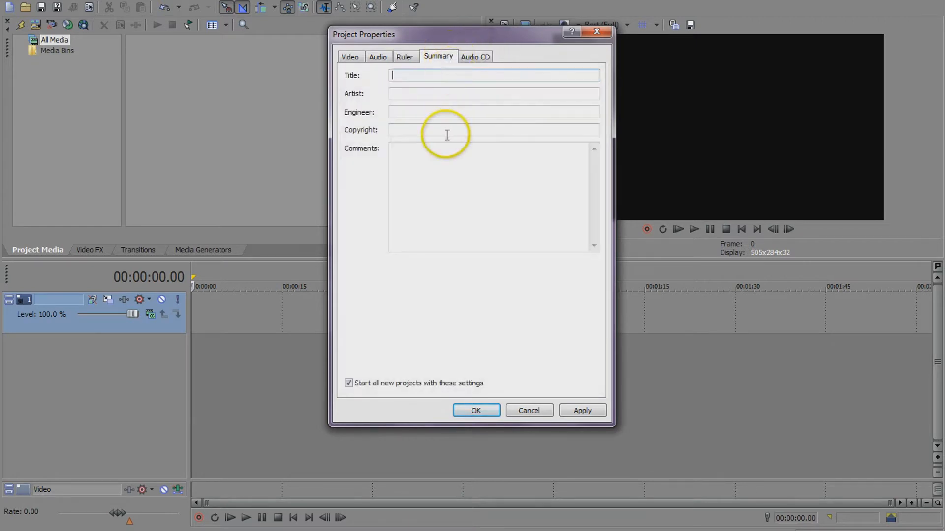
pyautogui.click(475, 56)
pyautogui.click(566, 75)
pyautogui.click(339, 57)
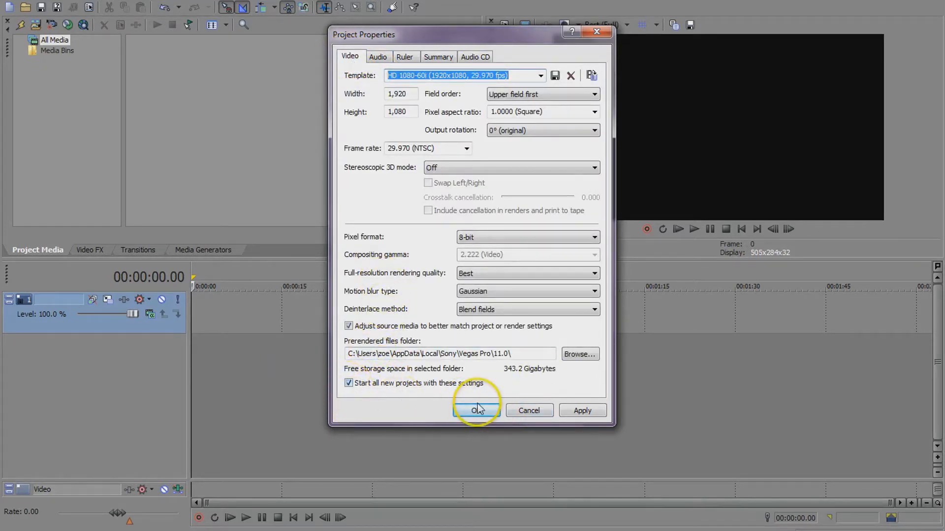
pyautogui.click(491, 417)
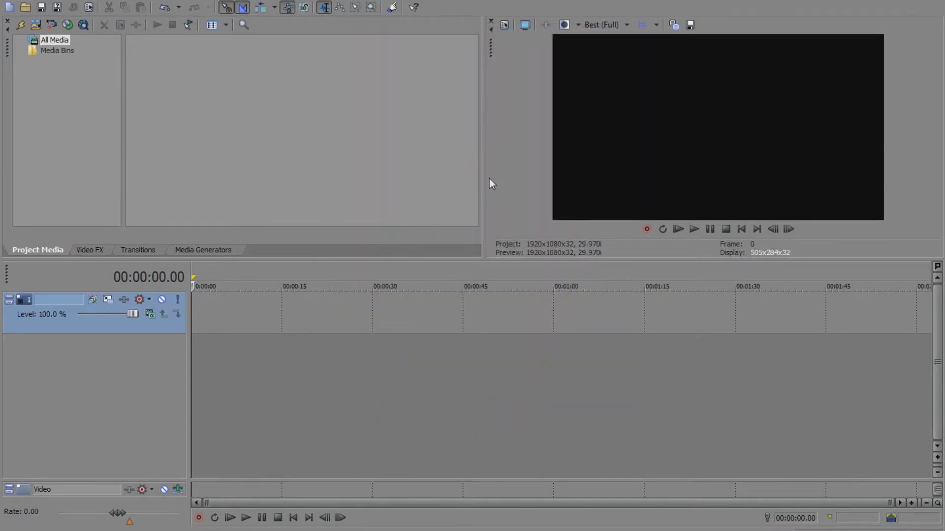
# - Set the video preview quality to Good (Auto)
pyautogui.click(598, 25)
pyautogui.moveTo(613, 66)
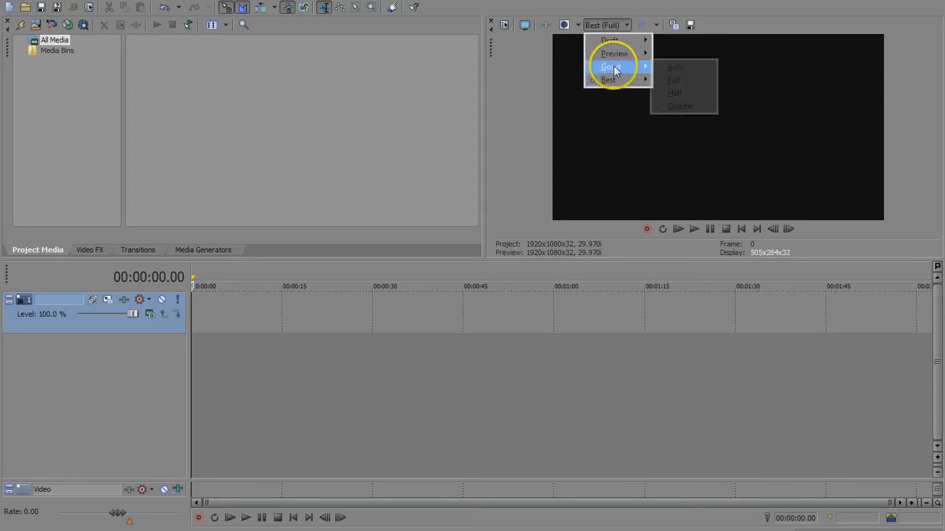
pyautogui.click(678, 67)
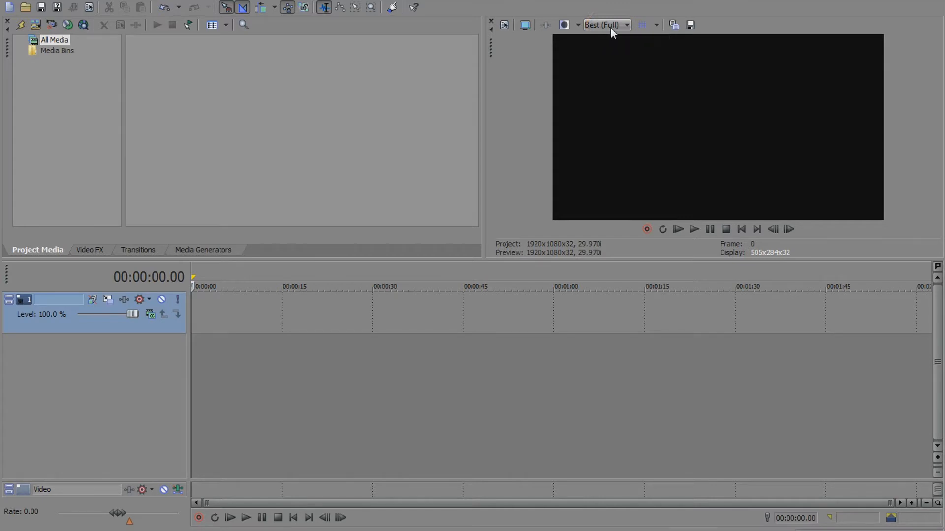
pyautogui.click(610, 27)
pyautogui.moveTo(629, 72)
pyautogui.click(682, 70)
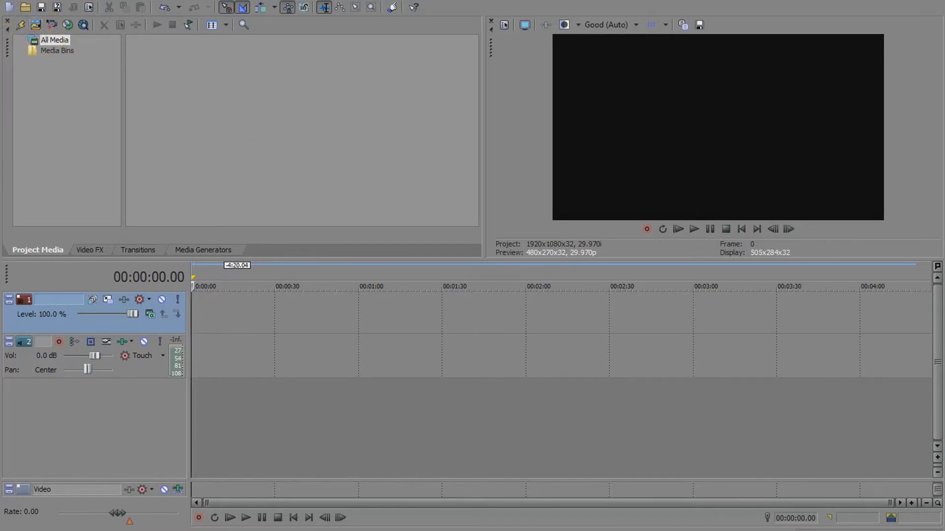
# - Import the clip "Chuck S05E13 - The Ending [Full HD].mp4" from the Chuck episodes folder and place it at the start of the timeline
pyautogui.click(36, 24)
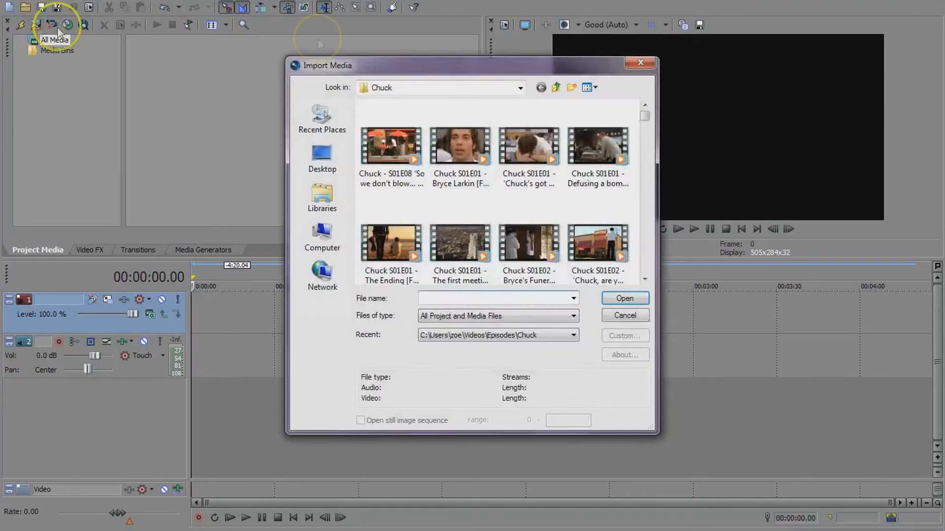
pyautogui.click(344, 198)
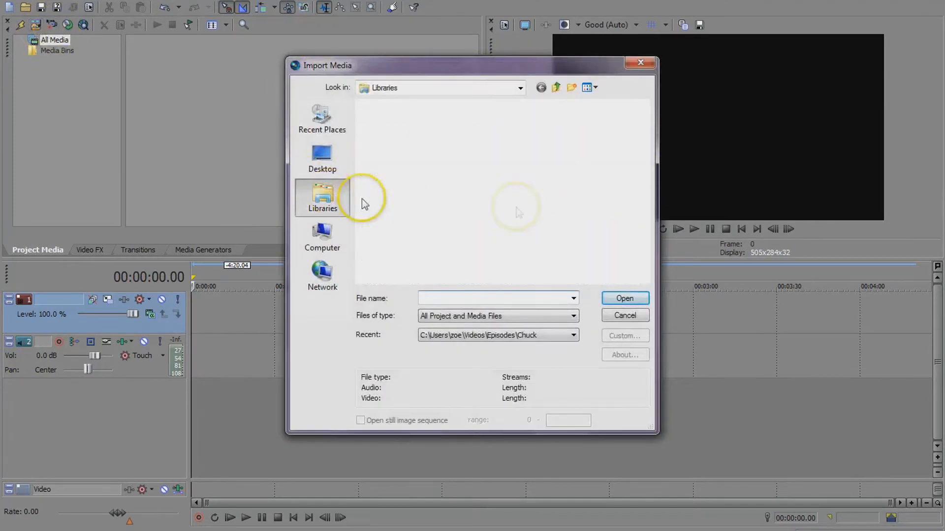
pyautogui.doubleClick(564, 165)
pyautogui.doubleClick(520, 150)
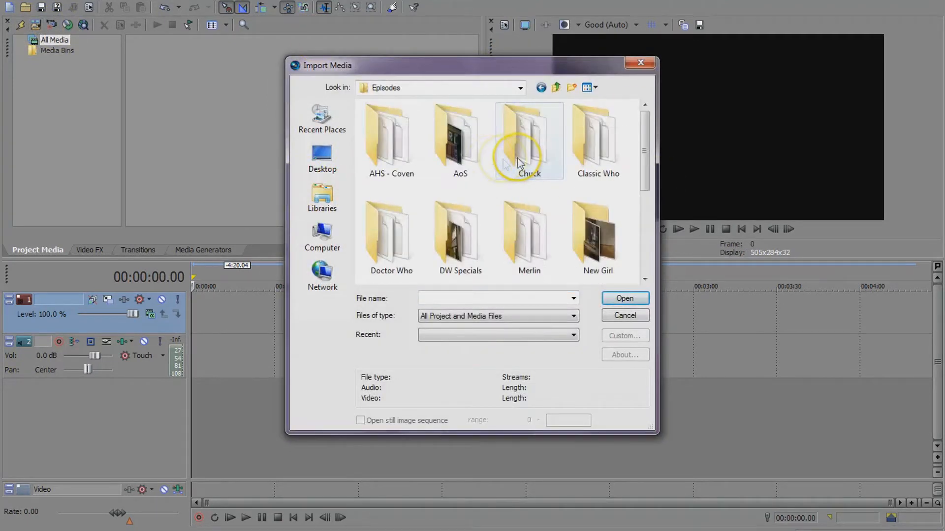
pyautogui.doubleClick(520, 150)
pyautogui.moveTo(643, 116); pyautogui.dragTo(656, 267)
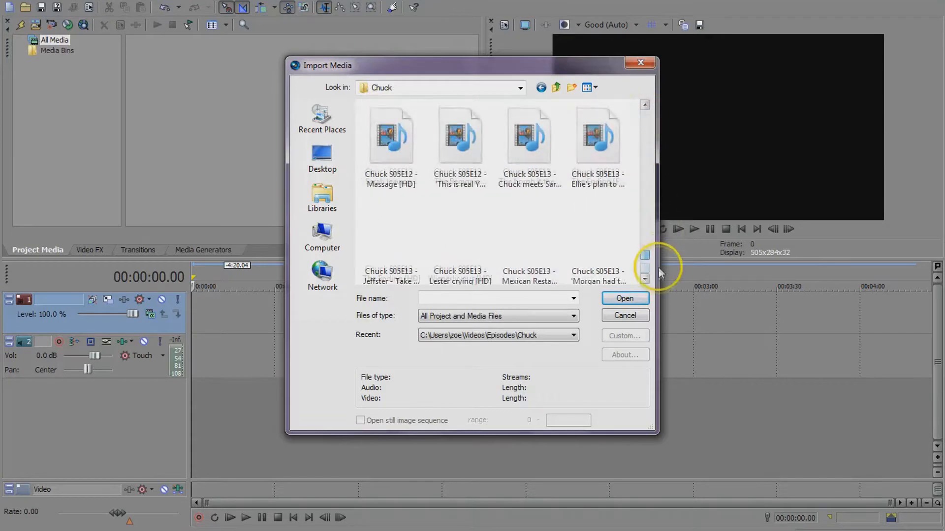
pyautogui.doubleClick(610, 170)
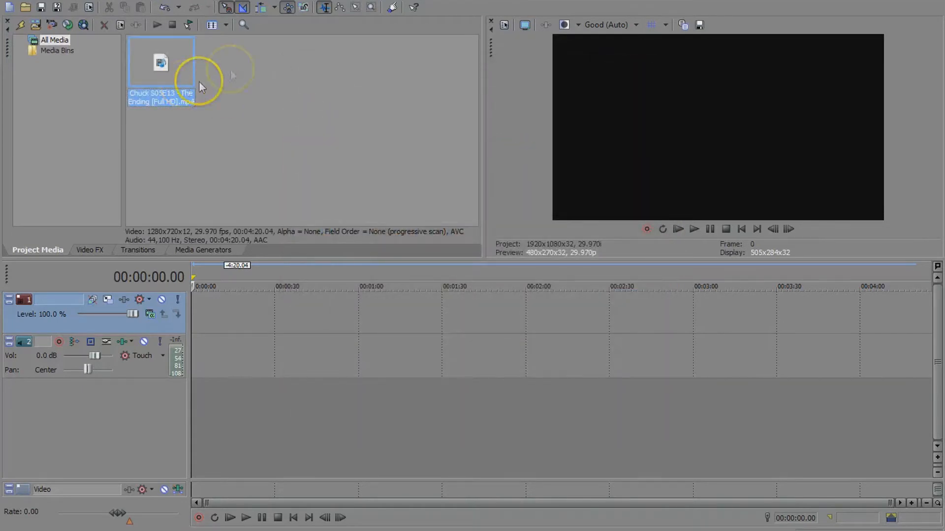
pyautogui.moveTo(164, 70)
pyautogui.mouseDown()
pyautogui.moveTo(306, 368)
pyautogui.moveTo(138, 340)
pyautogui.moveTo(151, 71)
pyautogui.mouseUp()
pyautogui.moveTo(177, 128); pyautogui.dragTo(193, 324)
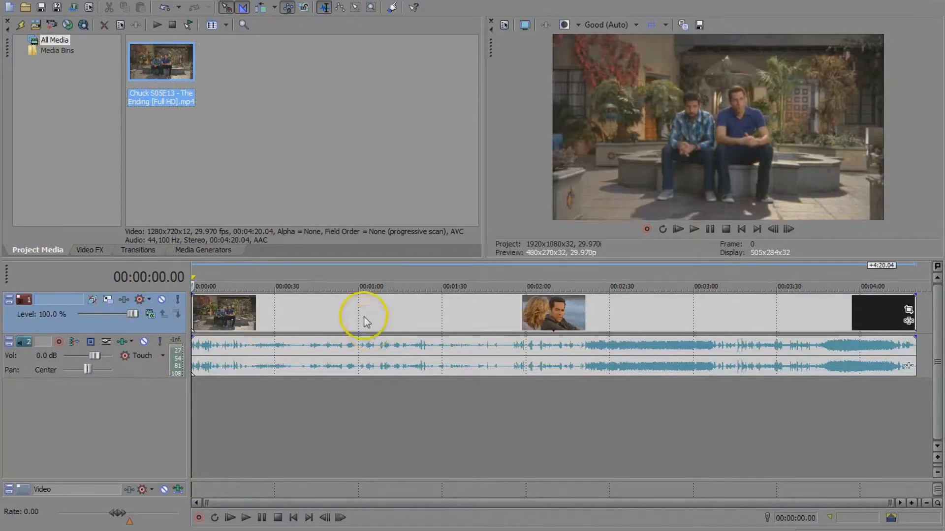
# - Preview the clip at several points along the timeline, finishing with the cursor at 00:03:03.26
pyautogui.click(506, 315)
pyautogui.click(580, 315)
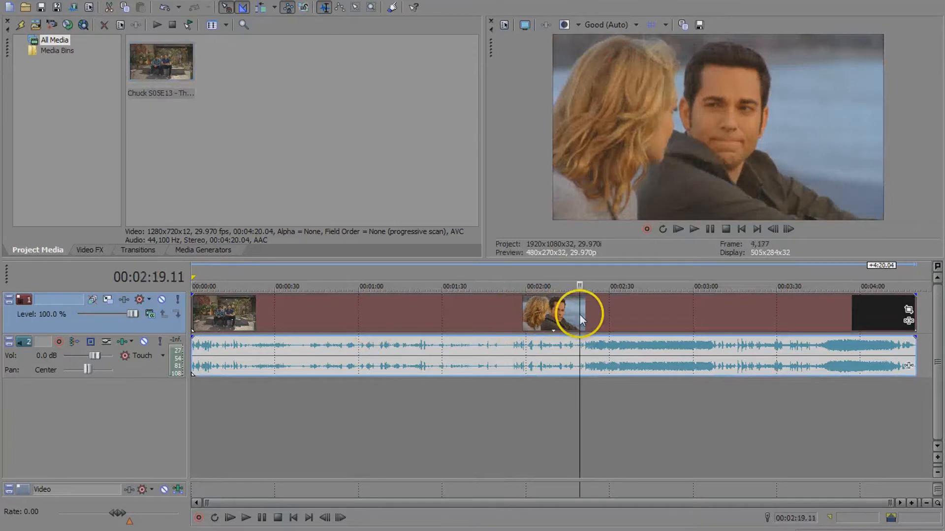
pyautogui.click(216, 309)
pyautogui.click(255, 313)
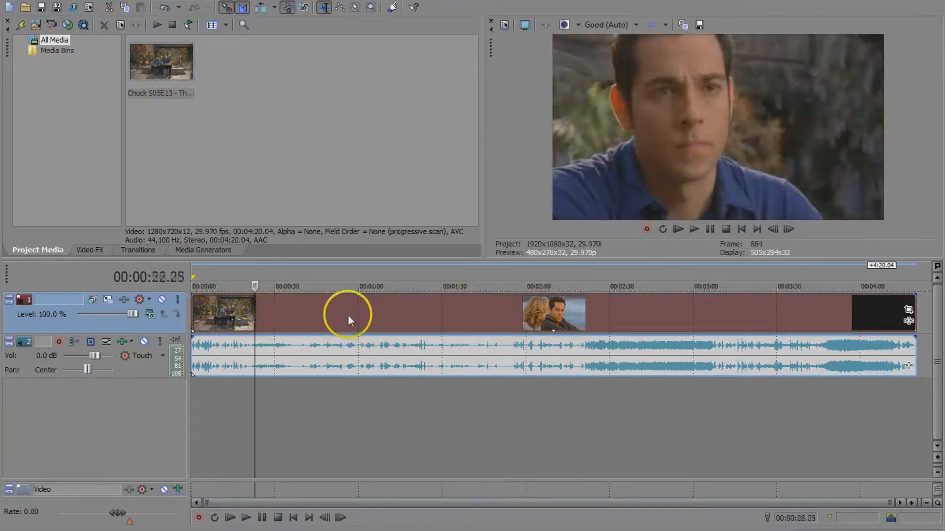
pyautogui.click(528, 313)
pyautogui.click(644, 313)
pyautogui.click(706, 312)
pyautogui.click(672, 311)
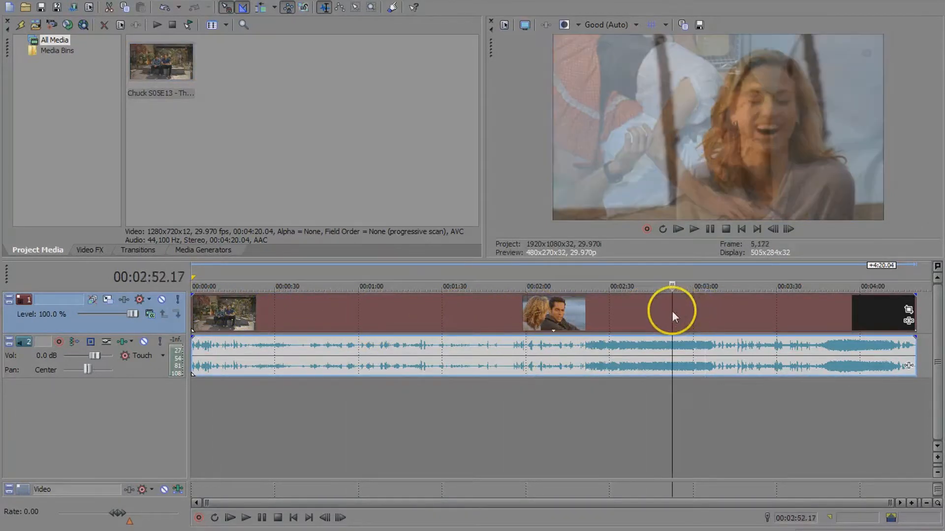
pyautogui.click(684, 310)
pyautogui.click(693, 307)
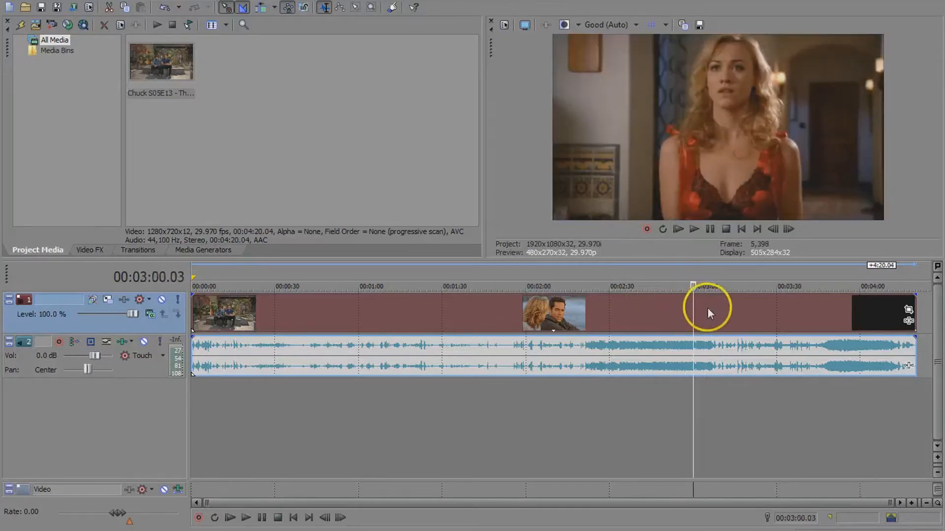
pyautogui.click(697, 315)
pyautogui.click(703, 313)
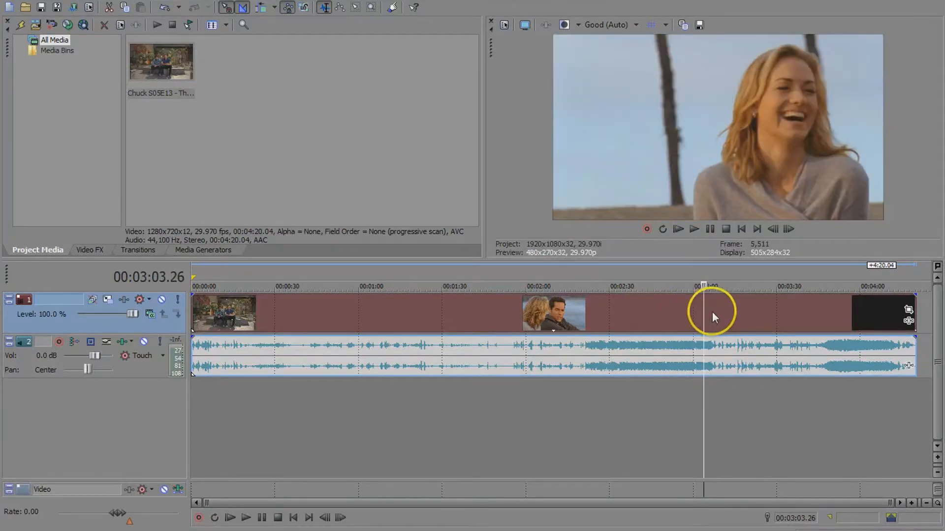
# - Crop the video event slightly to about 1,258 by 708 in Event Pan/Crop and close its window
pyautogui.click(909, 309)
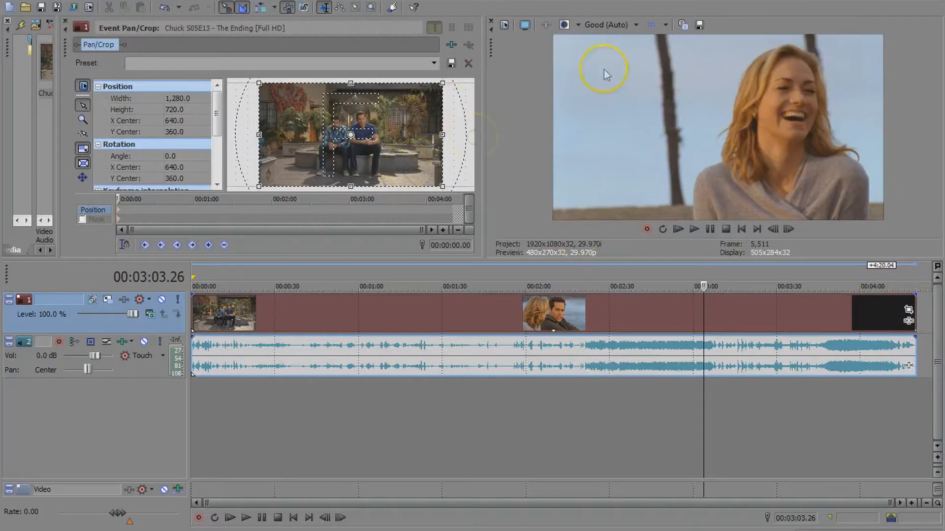
pyautogui.moveTo(439, 133); pyautogui.dragTo(438, 133)
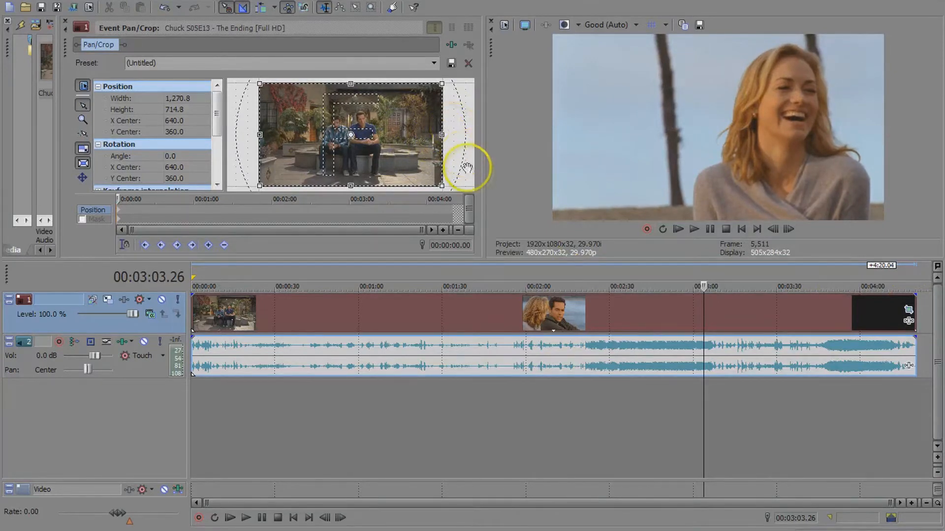
pyautogui.scroll(4, 443, 147)
pyautogui.scroll(-5, 438, 144)
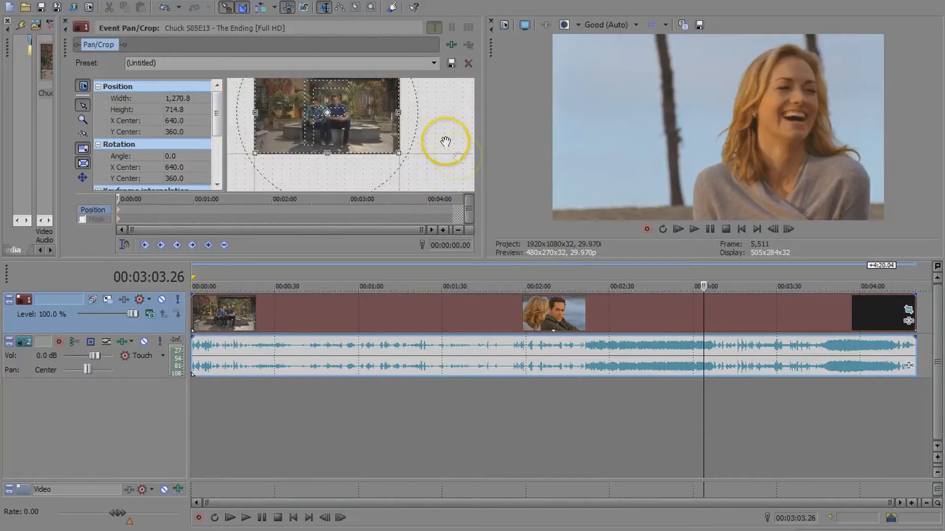
pyautogui.moveTo(427, 144)
pyautogui.mouseDown()
pyautogui.moveTo(397, 147)
pyautogui.moveTo(527, 152)
pyautogui.moveTo(525, 143)
pyautogui.moveTo(406, 144)
pyautogui.moveTo(425, 144)
pyautogui.mouseUp()
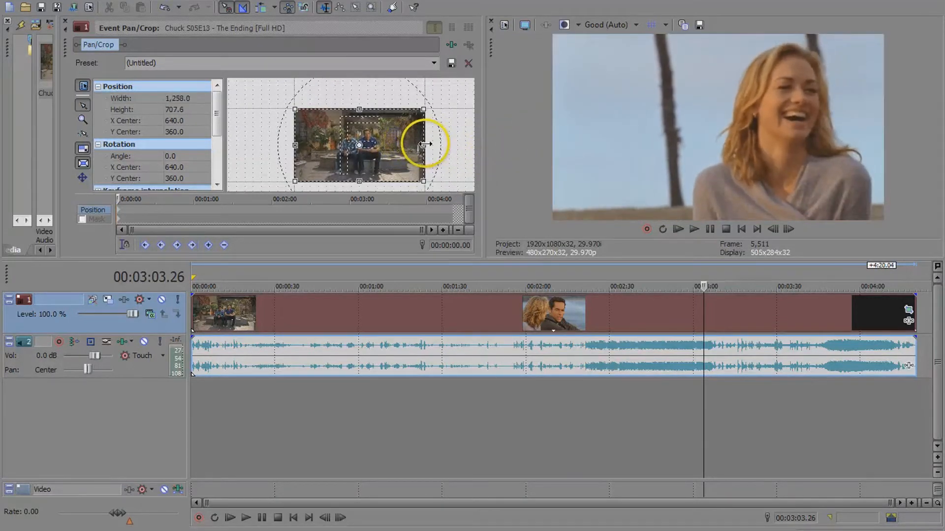
pyautogui.click(65, 21)
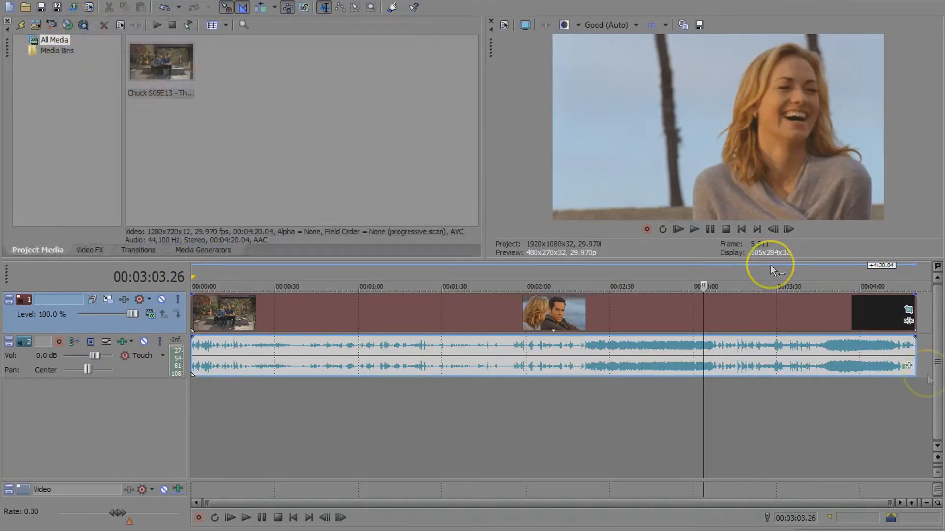
# - Apply the Amy Colouring filter package to the video event as Event FX
pyautogui.click(910, 322)
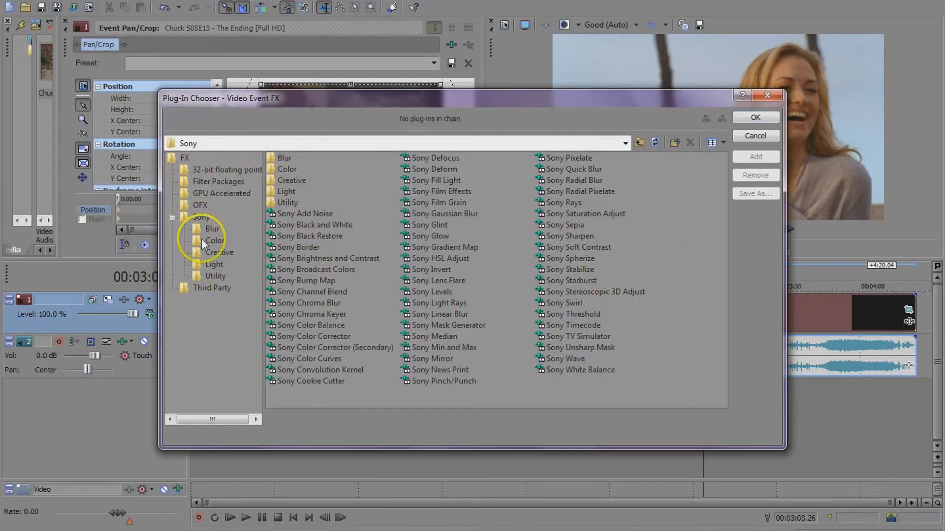
pyautogui.click(219, 183)
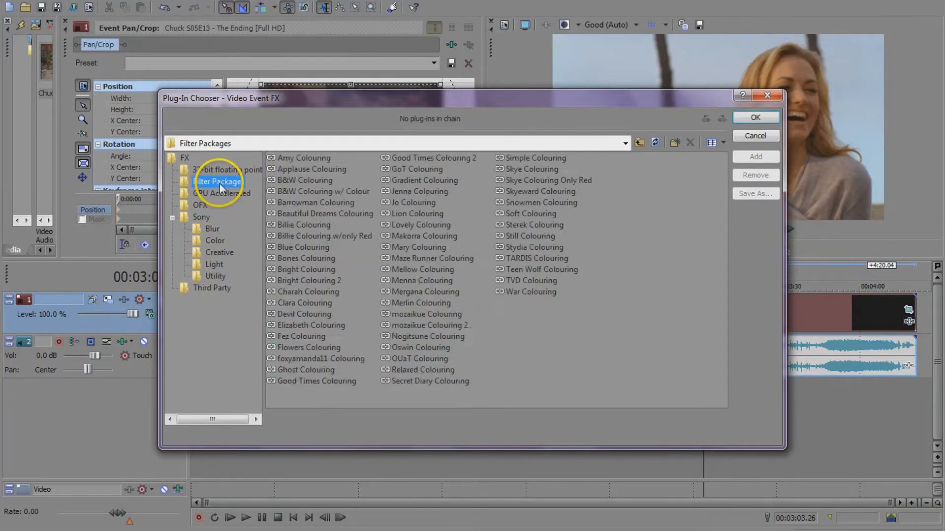
pyautogui.click(212, 171)
pyautogui.click(213, 180)
pyautogui.doubleClick(305, 157)
pyautogui.click(756, 118)
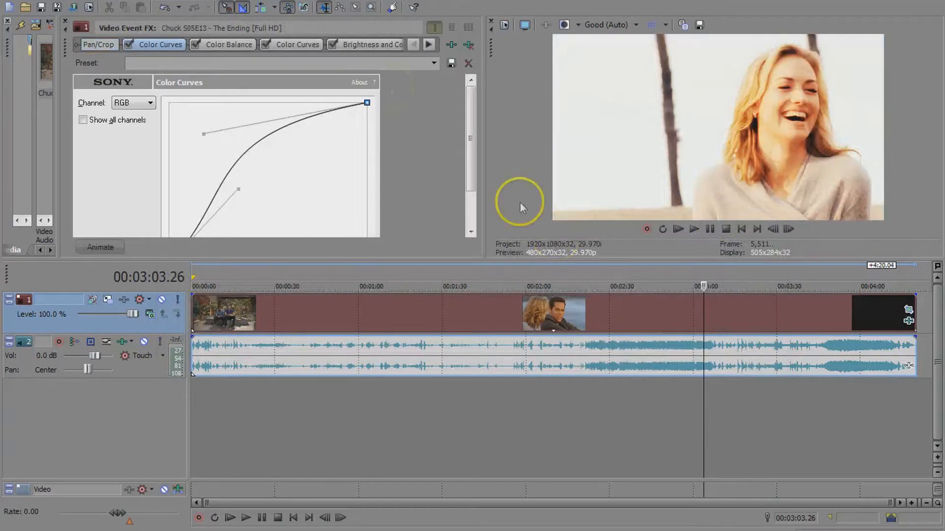
# - Apply the B&W Colouring filter package to the video event
pyautogui.click(450, 43)
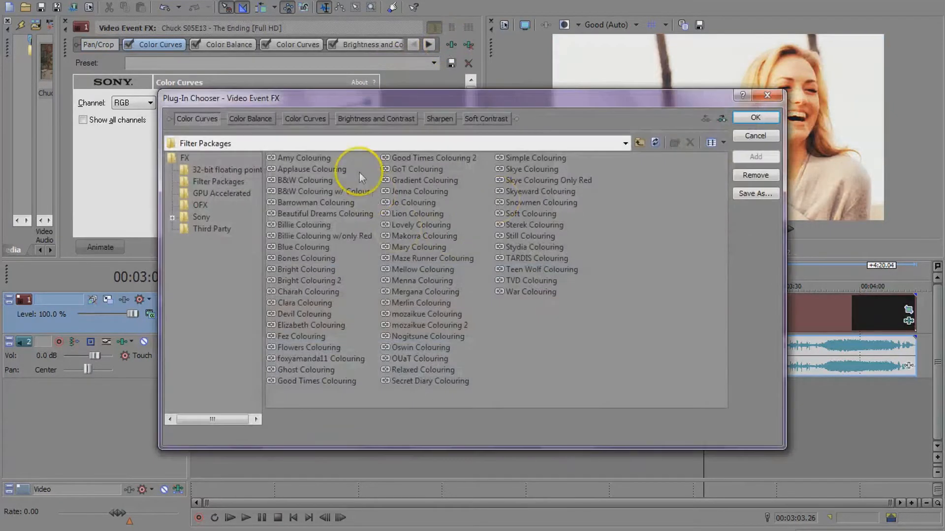
pyautogui.doubleClick(293, 180)
pyautogui.click(756, 117)
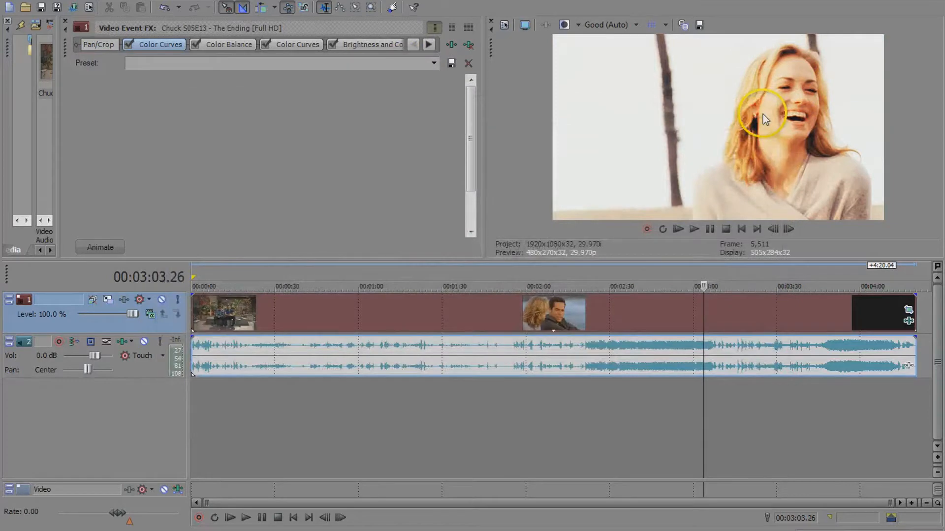
# - Apply the TARDIS Colouring filter package to the video event
pyautogui.click(449, 45)
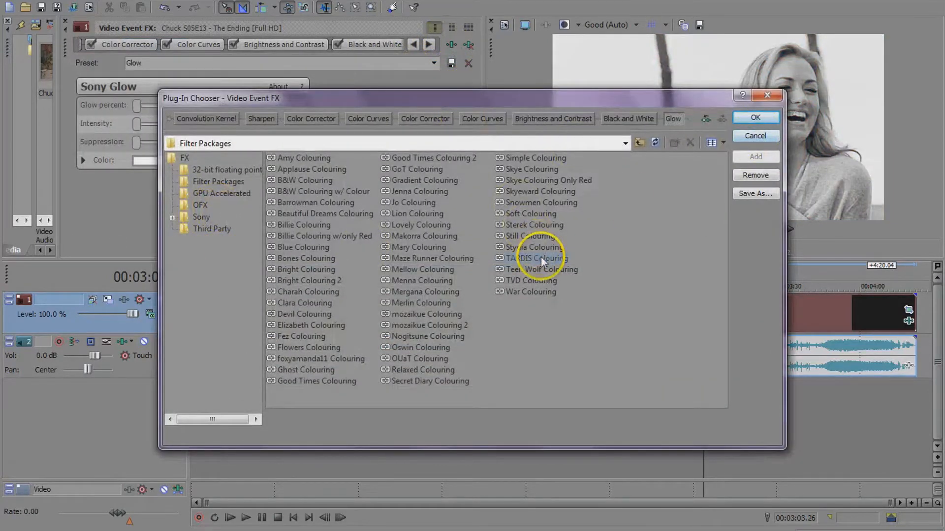
pyautogui.doubleClick(541, 257)
pyautogui.click(755, 117)
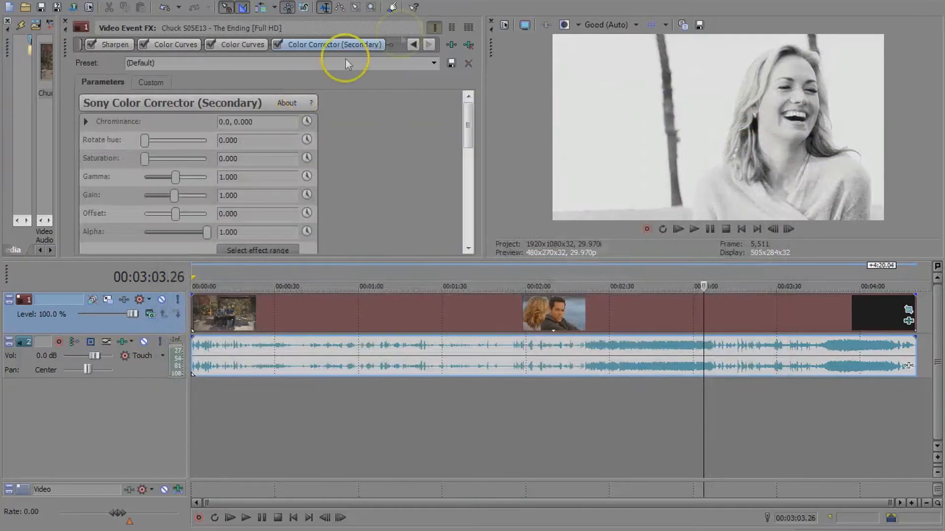
# - List the Sony plug-ins for the video event's FX and remove every effect from the existing chain
pyautogui.click(450, 44)
pyautogui.click(202, 217)
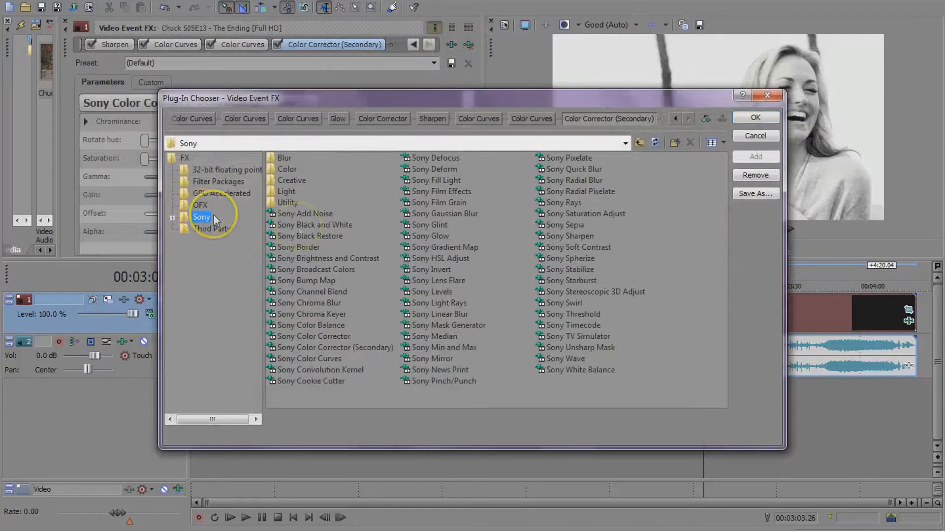
pyautogui.click(339, 218)
pyautogui.click(758, 177)
pyautogui.click(755, 176)
pyautogui.click(755, 176)
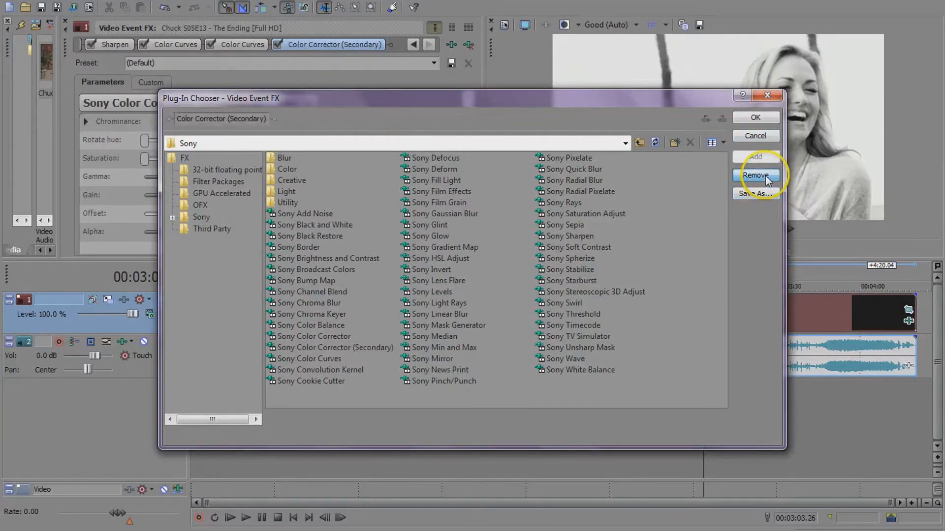
pyautogui.click(756, 175)
pyautogui.click(755, 175)
# - Build an effect chain of Color Corrector, Color Curves, Color Corrector, Color Curves, Convolution Kernel, Sharpen and Soft Contrast, and accept it
pyautogui.doubleClick(335, 336)
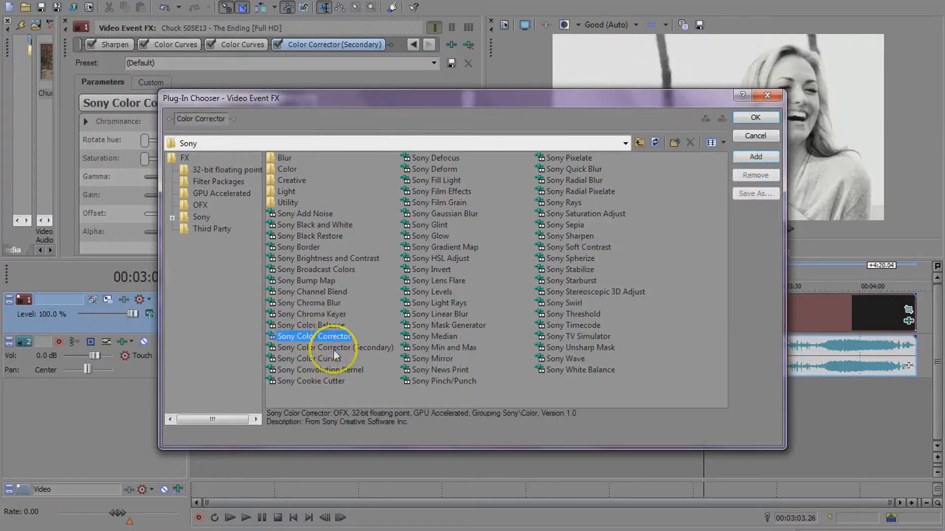
pyautogui.doubleClick(335, 357)
pyautogui.doubleClick(335, 336)
pyautogui.doubleClick(310, 359)
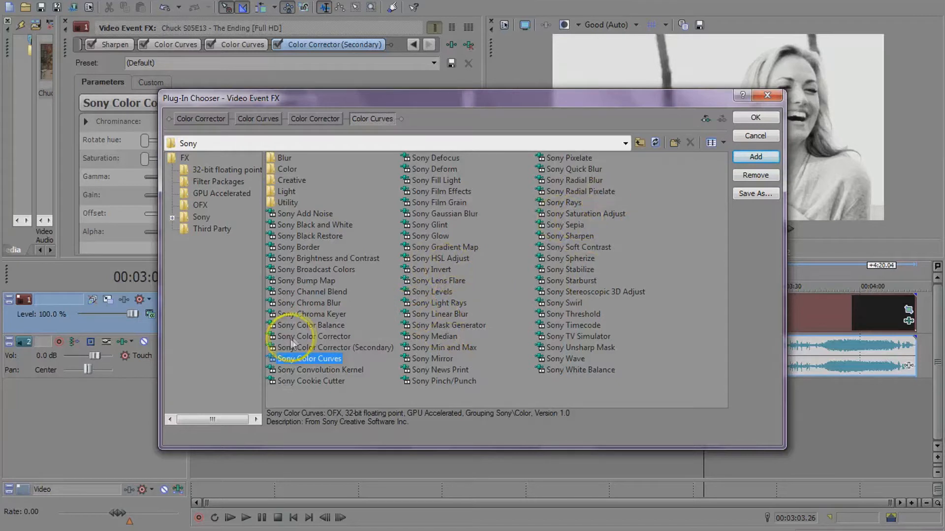
pyautogui.doubleClick(349, 369)
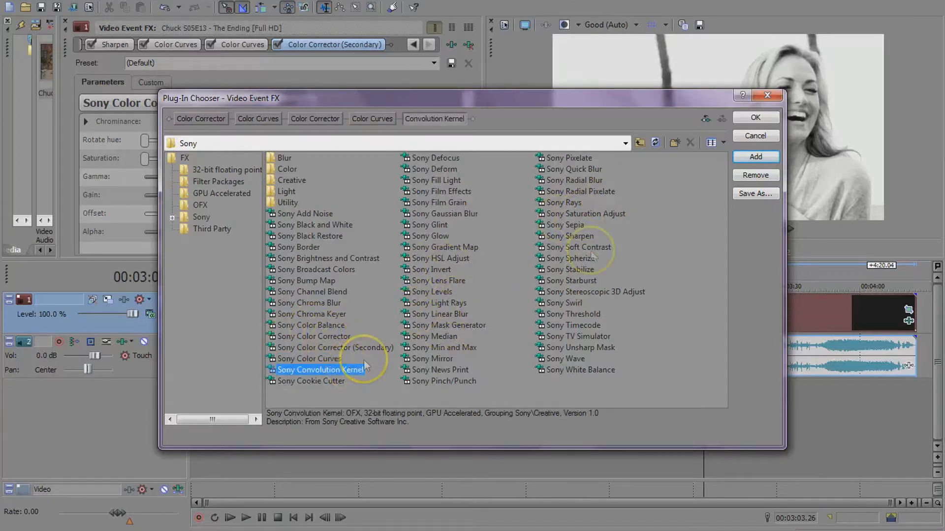
pyautogui.doubleClick(589, 236)
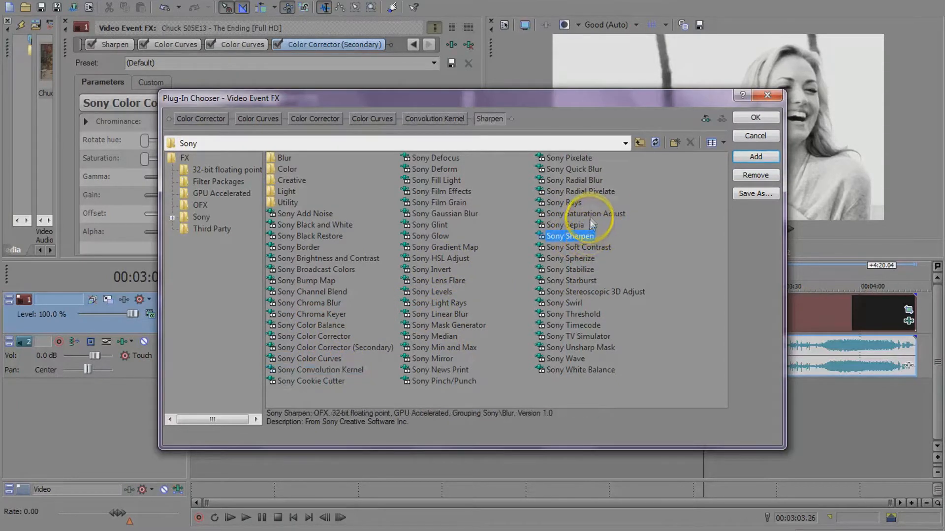
pyautogui.doubleClick(602, 248)
pyautogui.click(758, 118)
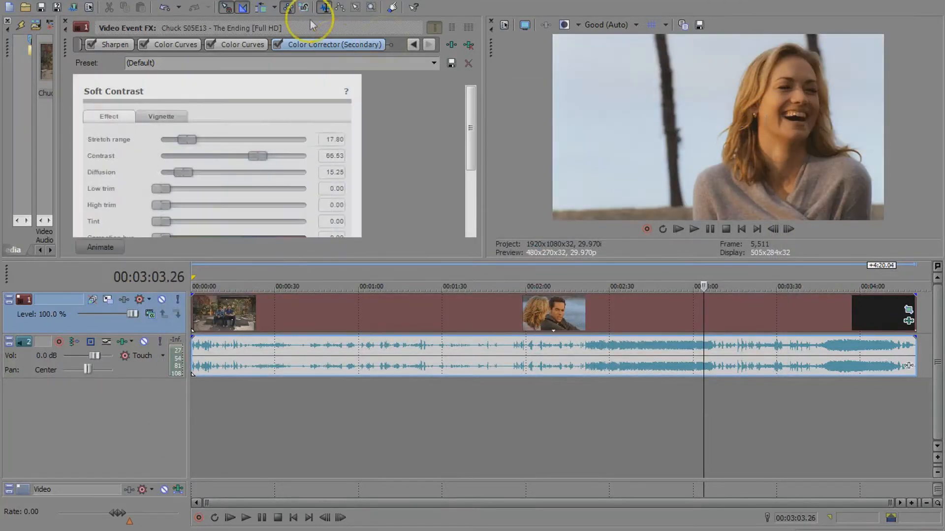
# - Reorder the event's effect chain so Convolution Kernel comes first and Sharpen second, ahead of Color Corrector
pyautogui.moveTo(297, 47); pyautogui.dragTo(38, 43)
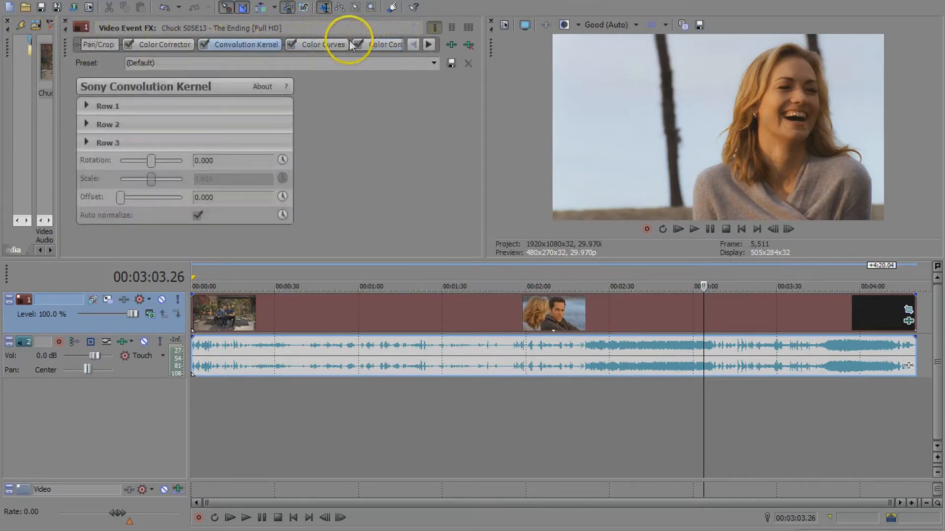
pyautogui.moveTo(216, 43); pyautogui.dragTo(94, 44)
pyautogui.click(429, 44)
pyautogui.click(428, 44)
pyautogui.click(428, 44)
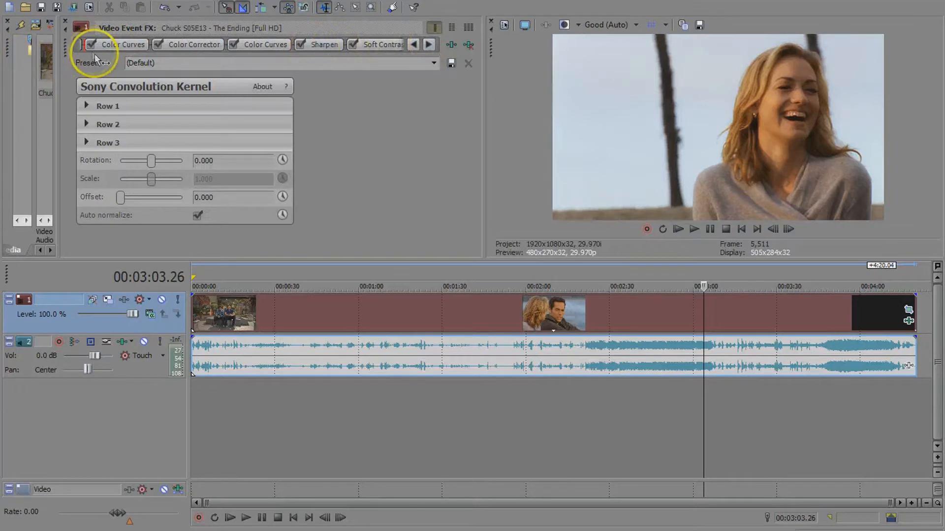
pyautogui.moveTo(95, 54); pyautogui.dragTo(94, 53)
pyautogui.moveTo(307, 49); pyautogui.dragTo(208, 50)
# - Apply the dw coloring preset to the Convolution Kernel effect on the video event
pyautogui.click(183, 45)
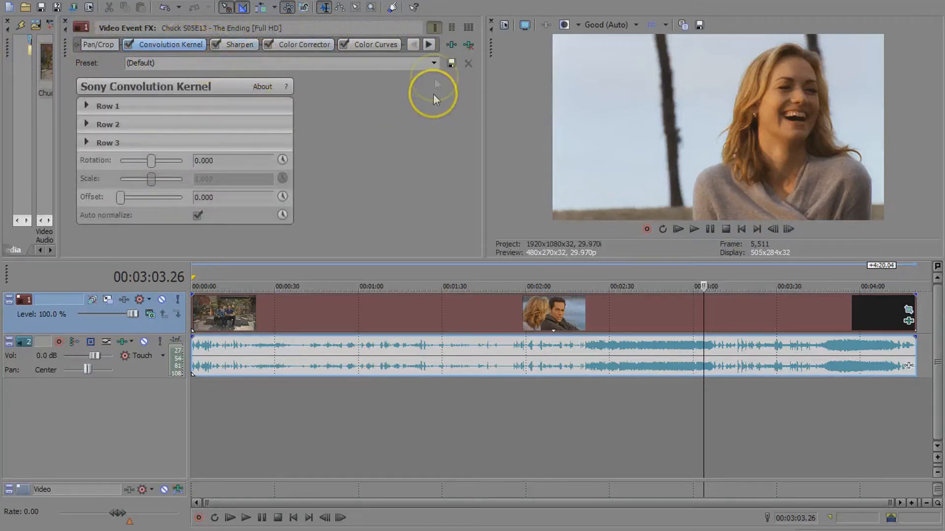
pyautogui.click(433, 63)
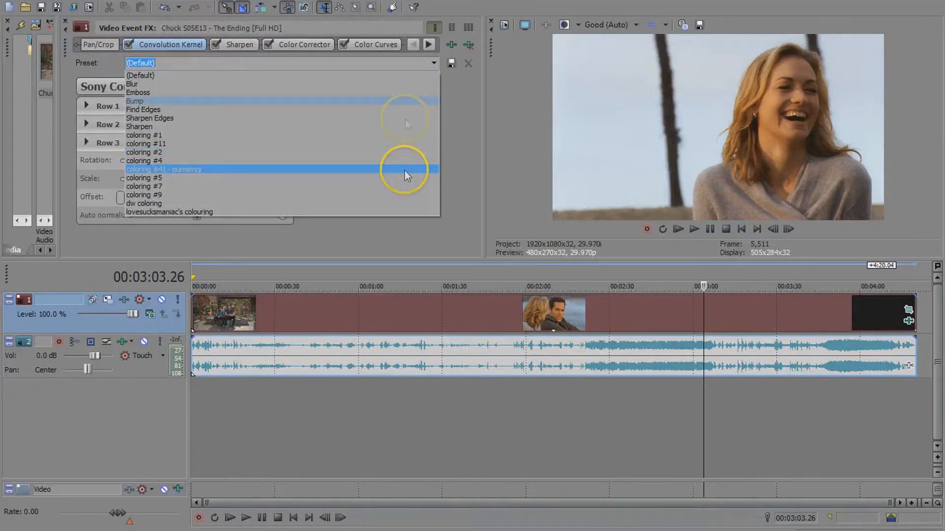
pyautogui.click(433, 62)
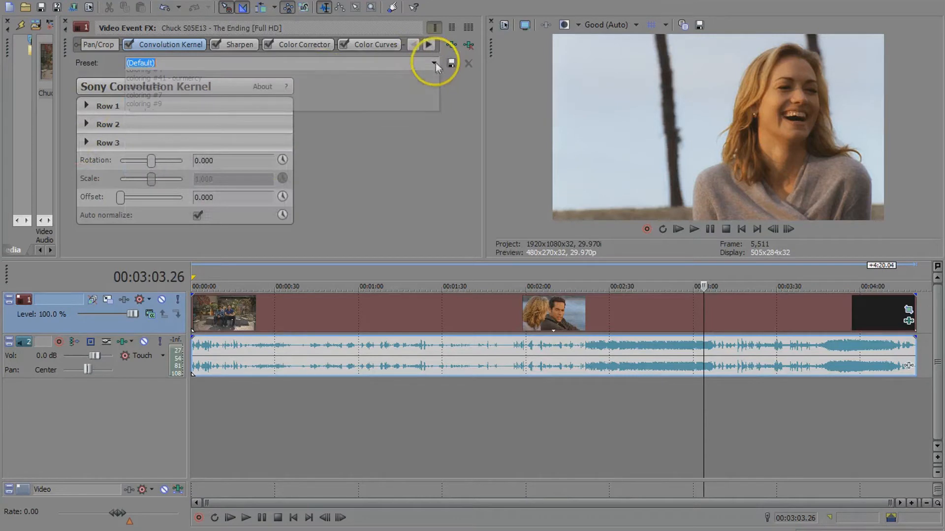
pyautogui.click(433, 63)
pyautogui.click(311, 203)
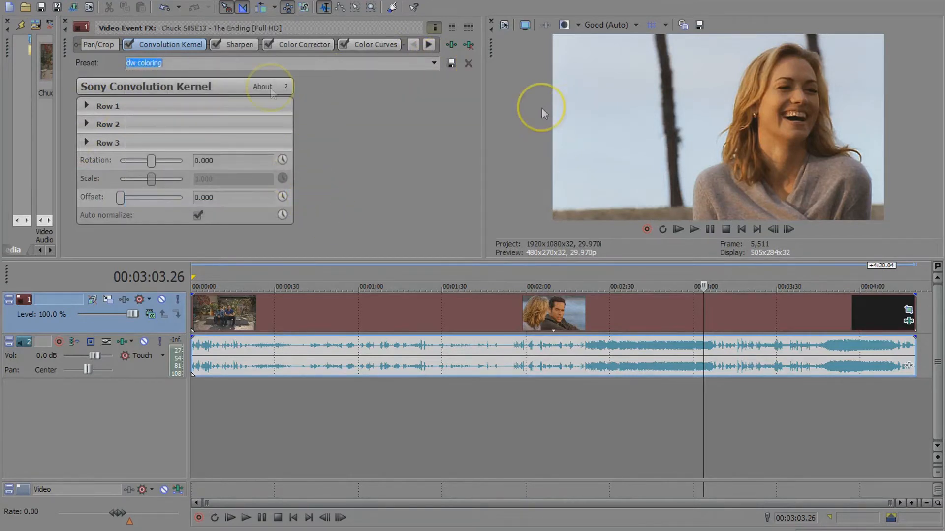
# - Set the first Color Corrector to saturation 1.200, gamma 1.158, gain 1.158 and offset -8.021
pyautogui.click(240, 43)
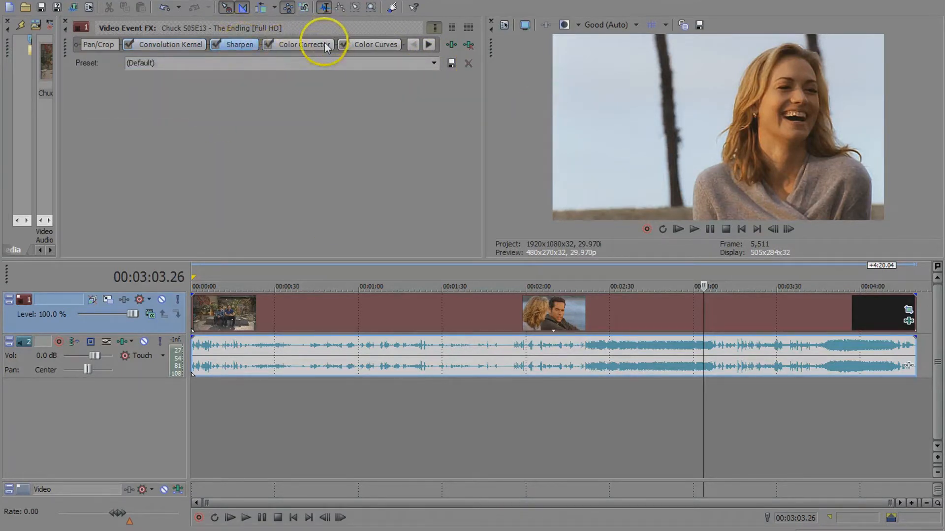
pyautogui.moveTo(471, 109); pyautogui.dragTo(463, 209)
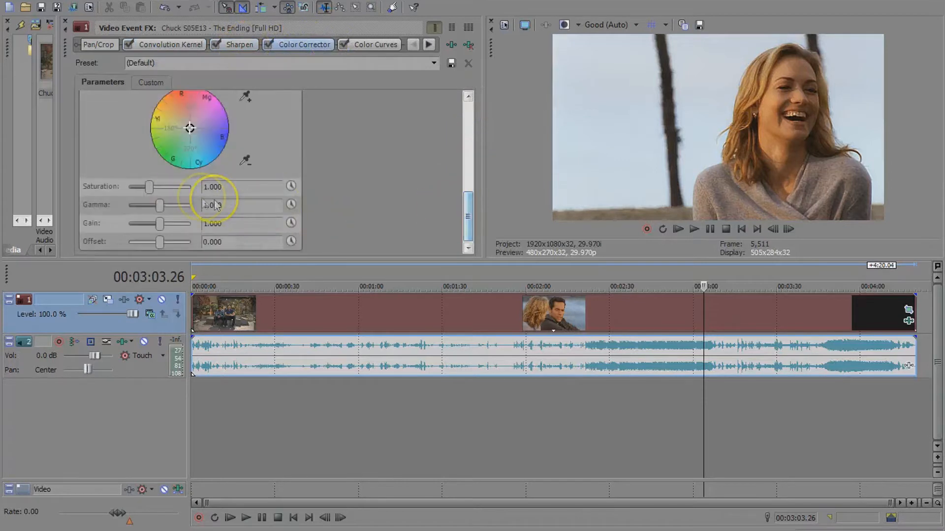
pyautogui.moveTo(161, 205); pyautogui.dragTo(158, 242)
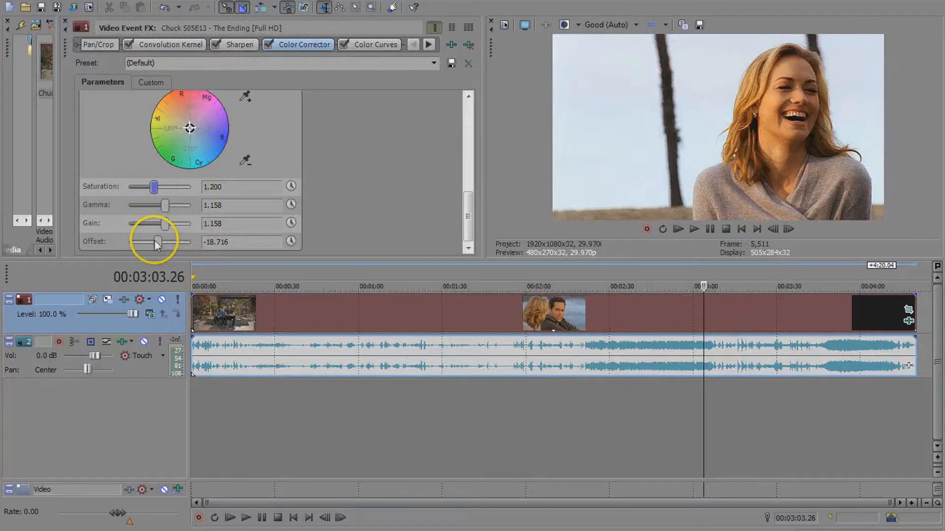
pyautogui.moveTo(156, 243); pyautogui.dragTo(159, 243)
# - Bend the first Color Curves effect's RGB curve into a gentle S shape, raising the highlights and lowering the shadows
pyautogui.click(374, 44)
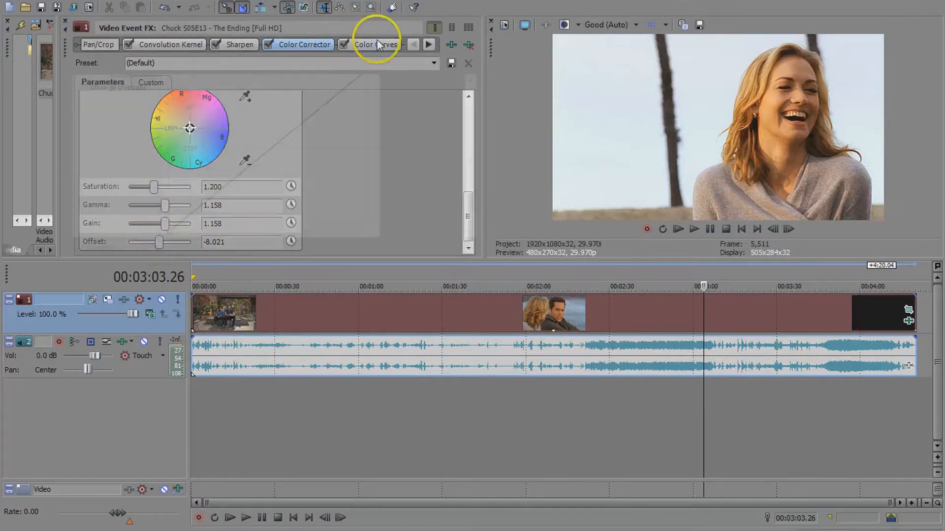
pyautogui.moveTo(327, 101); pyautogui.dragTo(300, 82)
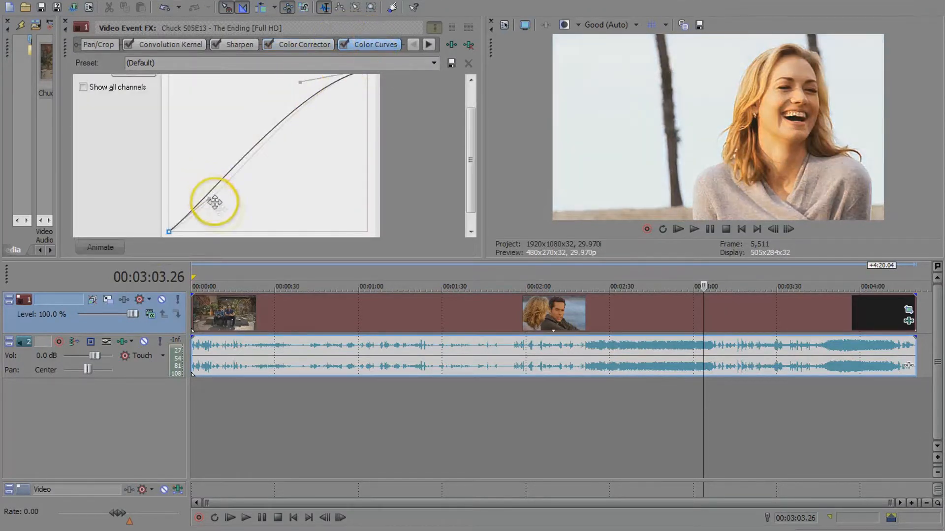
pyautogui.moveTo(211, 200); pyautogui.dragTo(220, 210)
# - Set the second Color Corrector to gamma 1.158, gain 1.032 and offset -13.368
pyautogui.click(429, 44)
pyautogui.click(429, 44)
pyautogui.click(194, 44)
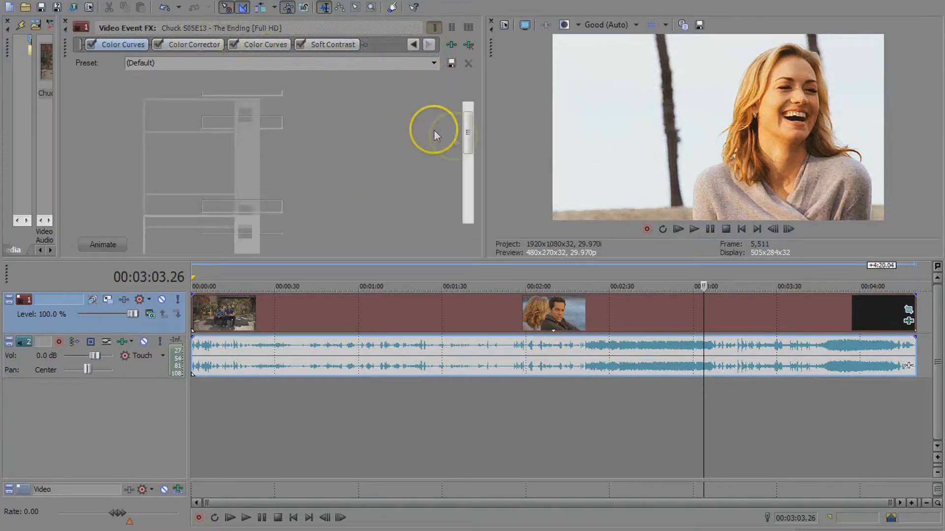
pyautogui.scroll(-5, 464, 152)
pyautogui.moveTo(468, 207); pyautogui.dragTo(464, 227)
pyautogui.moveTo(160, 204); pyautogui.dragTo(167, 208)
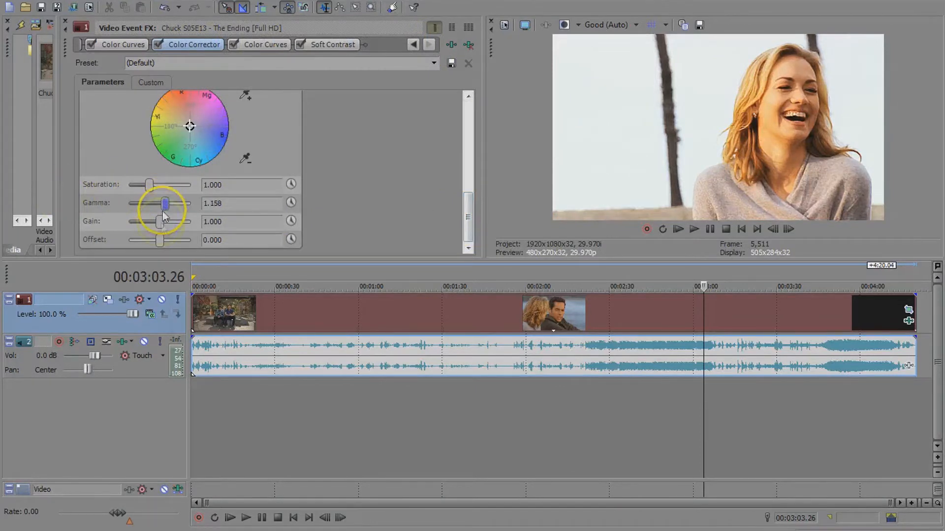
pyautogui.moveTo(160, 241); pyautogui.dragTo(160, 242)
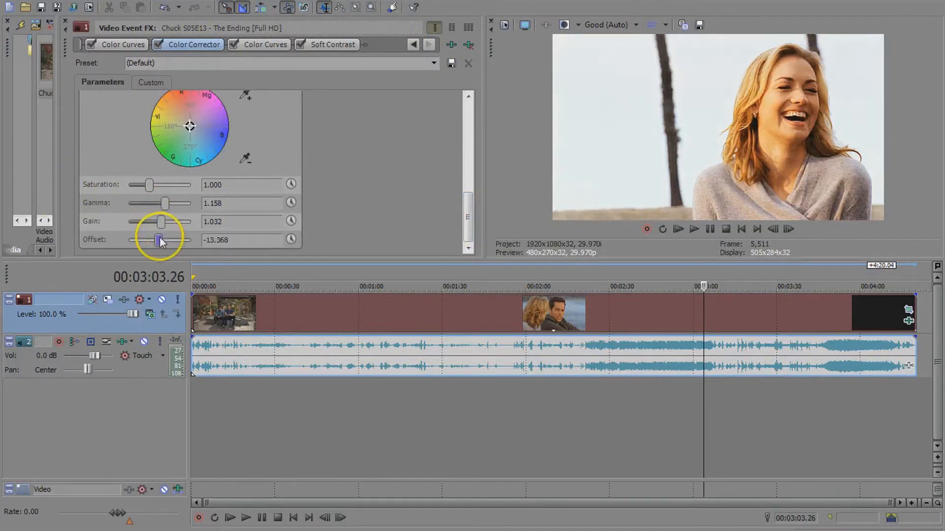
# - Try raising the upper handle of the second Color Curves effect's curve and applying its coloring #12 2 preset
pyautogui.click(276, 45)
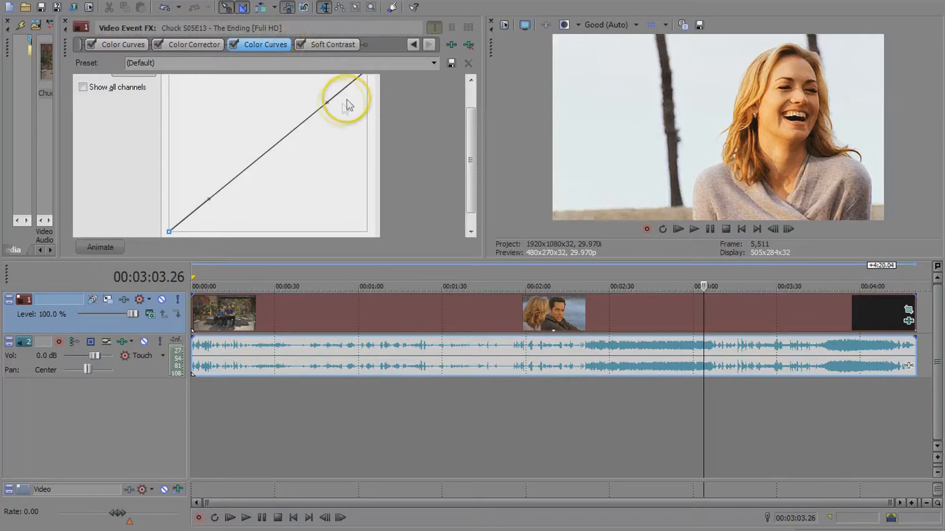
pyautogui.moveTo(323, 114); pyautogui.dragTo(280, 91)
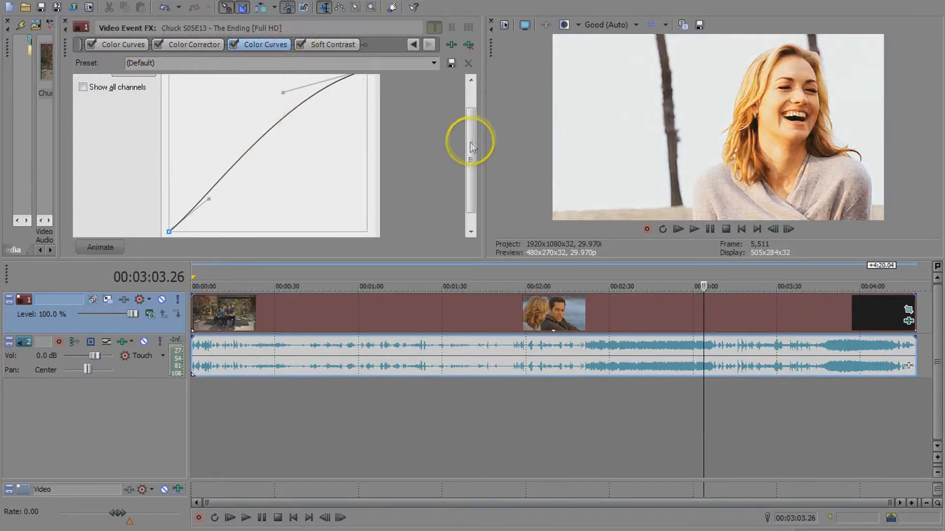
pyautogui.moveTo(469, 144); pyautogui.dragTo(469, 116)
pyautogui.click(143, 103)
pyautogui.click(438, 62)
pyautogui.click(434, 63)
pyautogui.click(377, 241)
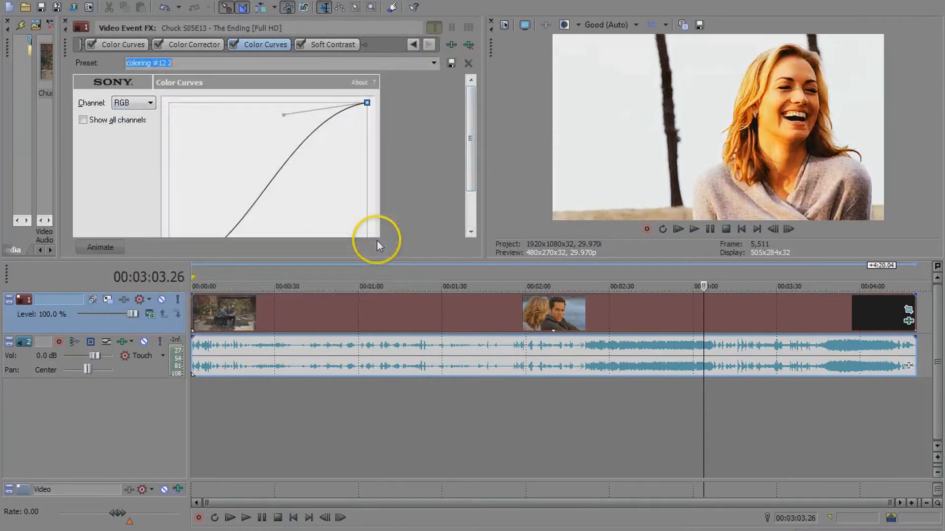
# - Apply the coloring #12 3 preset to the second Color Curves effect
pyautogui.scroll(-1, 435, 61)
pyautogui.click(434, 62)
pyautogui.click(433, 62)
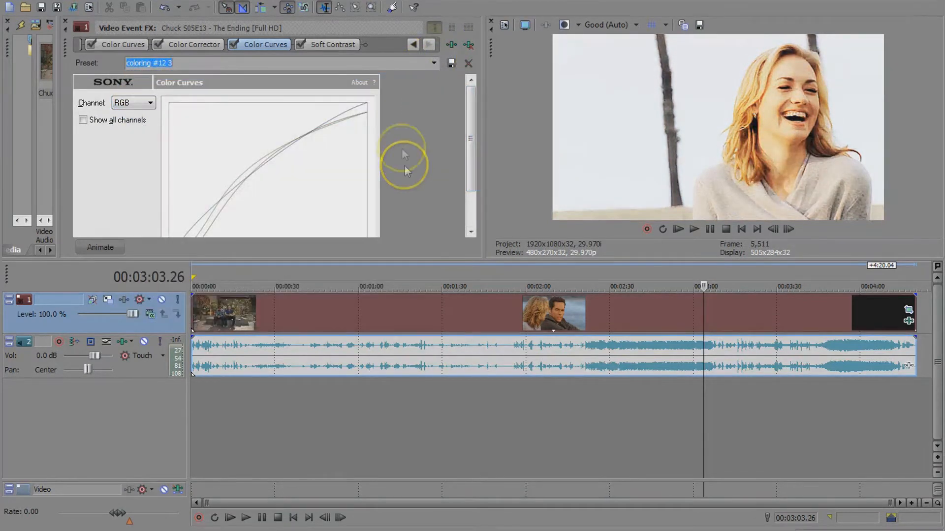
# - Lower the Contrast value of the Soft Contrast effect to 21.73
pyautogui.click(304, 44)
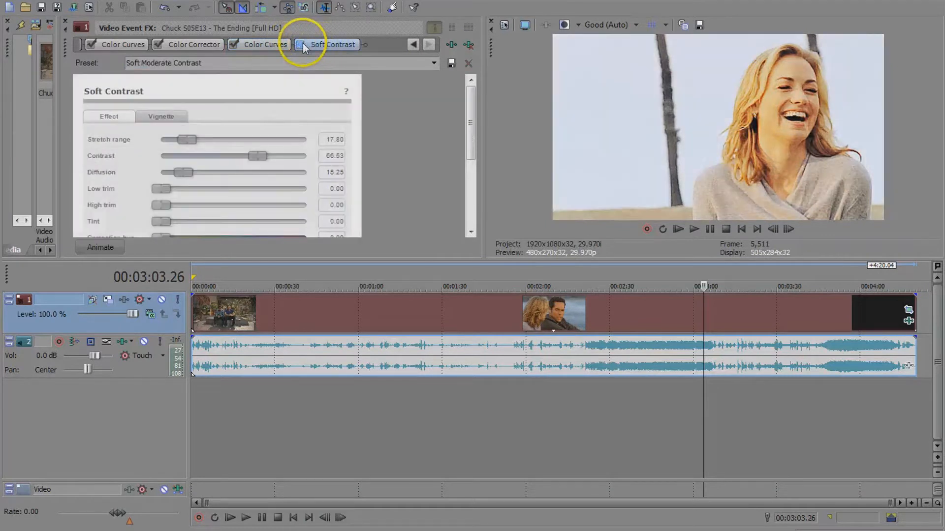
pyautogui.moveTo(262, 156); pyautogui.dragTo(202, 157)
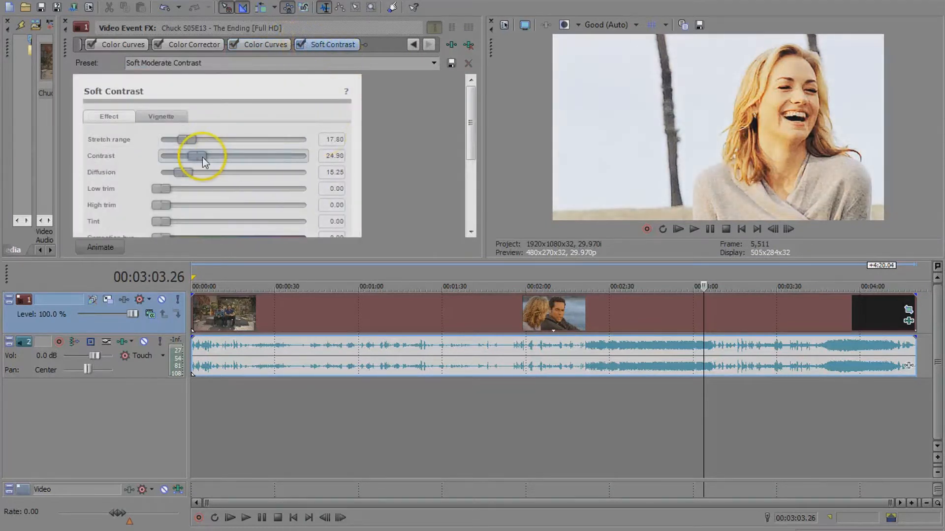
# - Check how the colouring looks on different scenes across the clip, from the beach shots to the opening
pyautogui.click(541, 310)
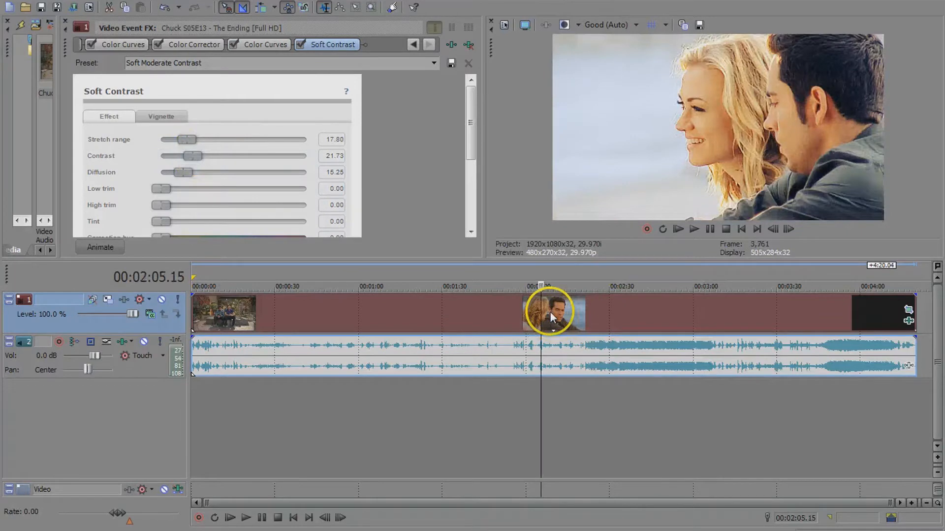
pyautogui.click(550, 306)
pyautogui.click(615, 320)
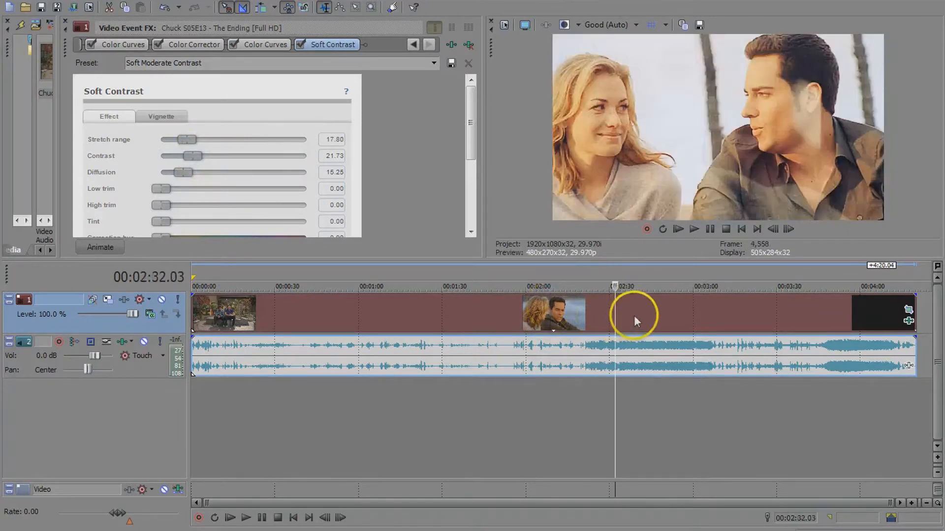
pyautogui.click(634, 315)
pyautogui.click(647, 314)
pyautogui.scroll(2, 645, 311)
pyautogui.scroll(2, 645, 312)
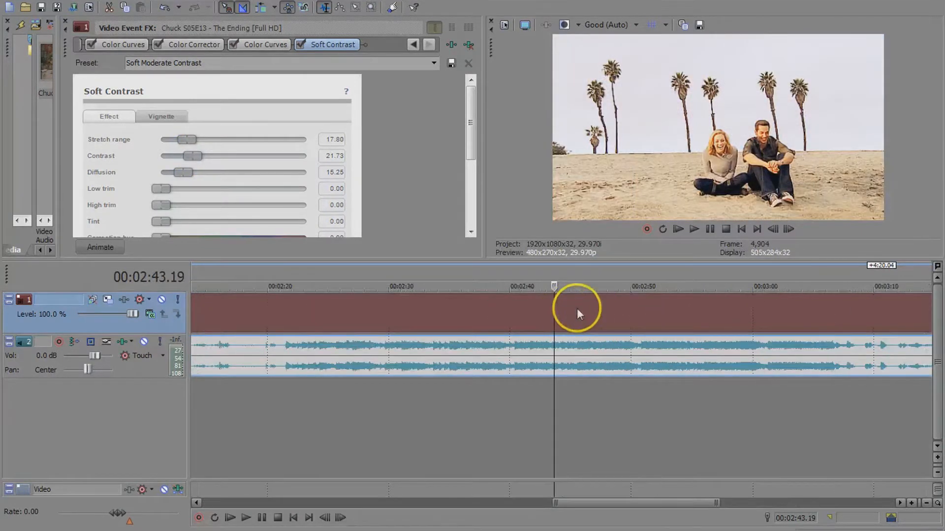
pyautogui.click(578, 308)
pyautogui.click(600, 308)
pyautogui.scroll(-5, 596, 305)
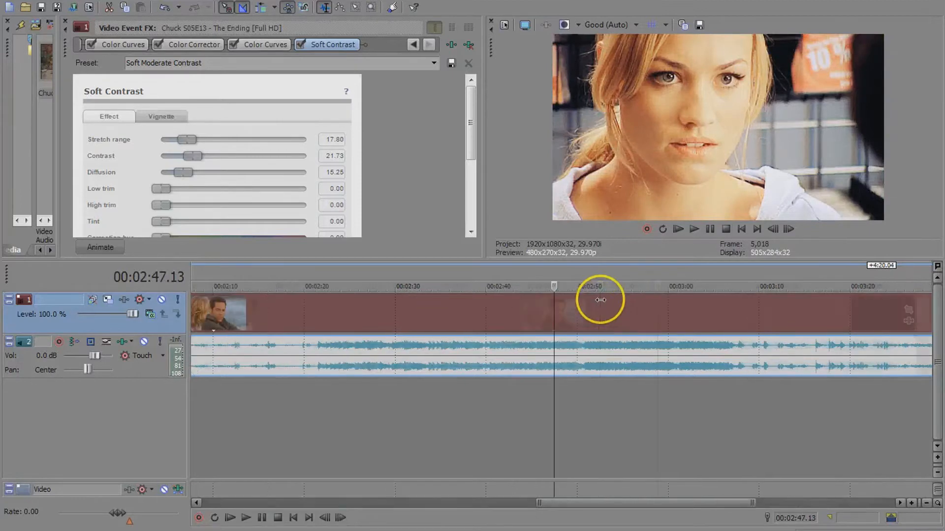
pyautogui.click(213, 307)
pyautogui.click(249, 315)
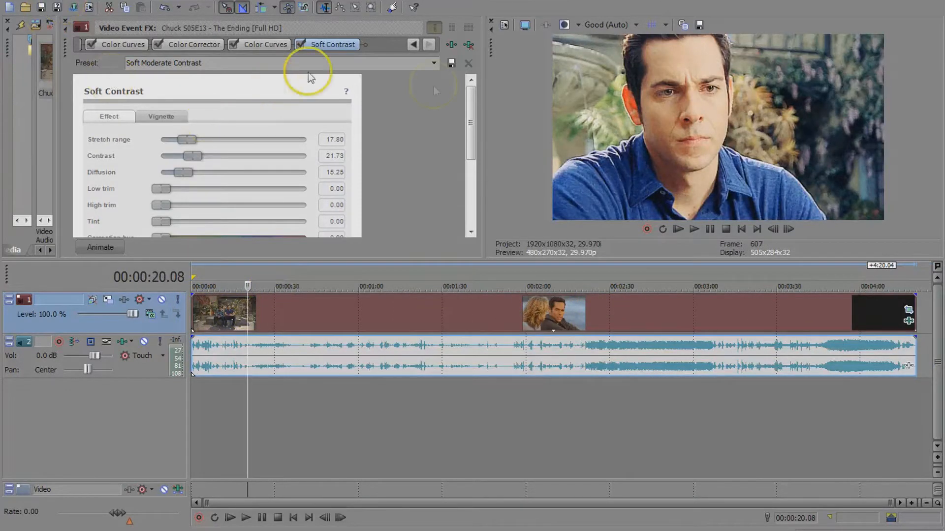
# - Set the video preview quality to Best (Full) and check the colouring on frames a little past two minutes
pyautogui.click(412, 44)
pyautogui.click(411, 45)
pyautogui.click(412, 45)
pyautogui.click(615, 25)
pyautogui.moveTo(634, 80)
pyautogui.click(700, 95)
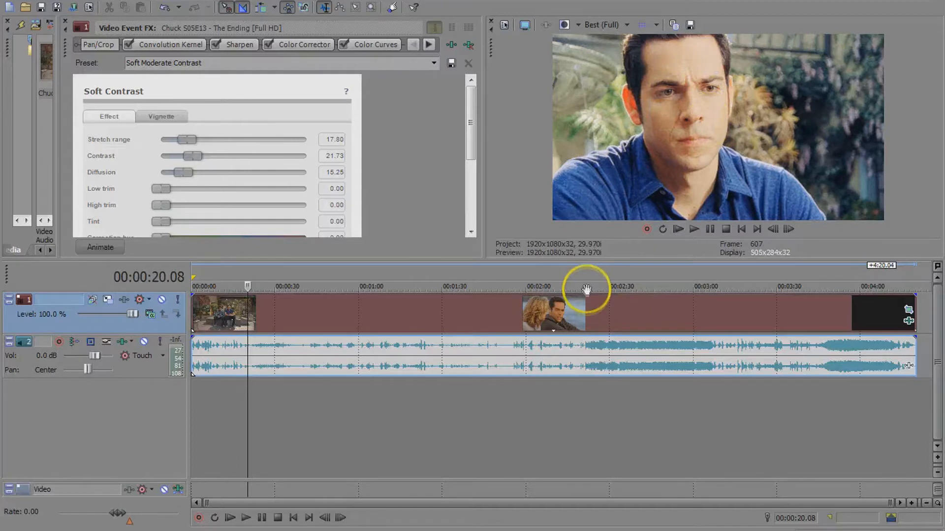
pyautogui.click(618, 316)
pyautogui.click(545, 317)
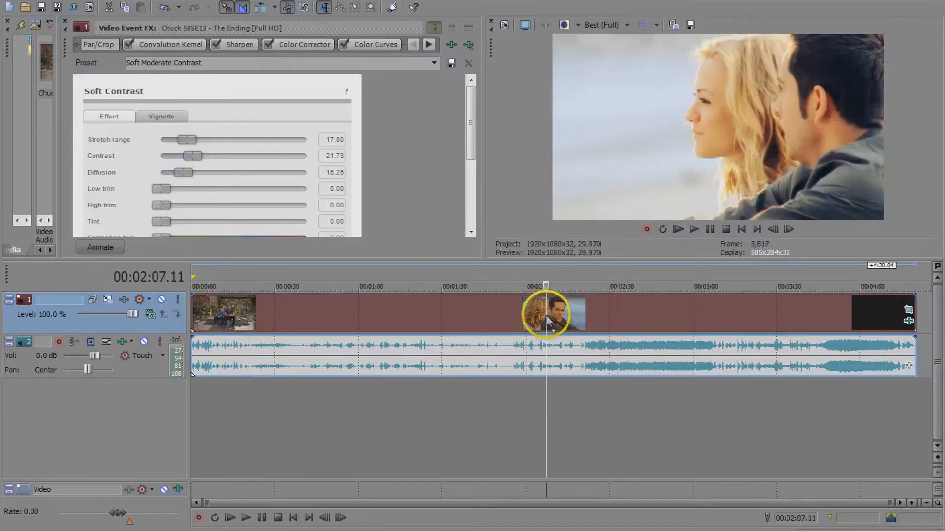
pyautogui.click(560, 311)
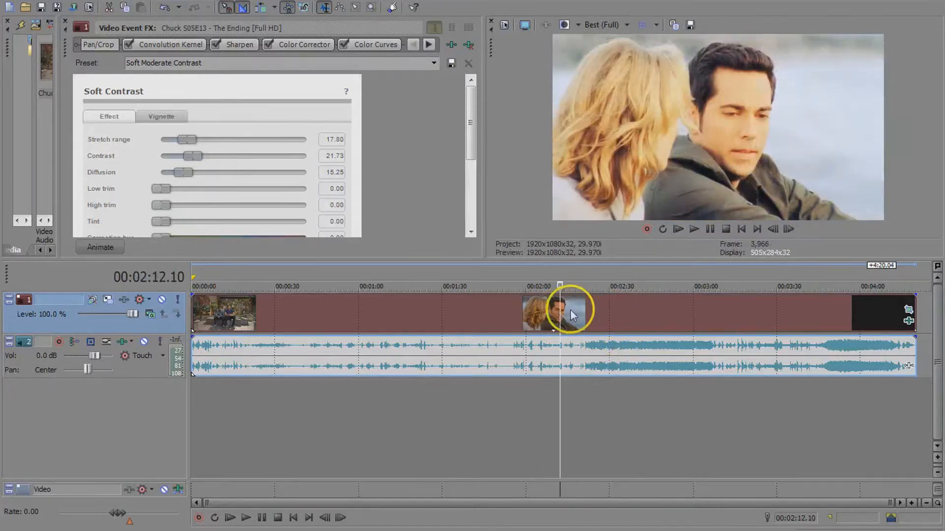
# - Return the video preview quality to Good (Auto)
pyautogui.click(626, 25)
pyautogui.moveTo(620, 66)
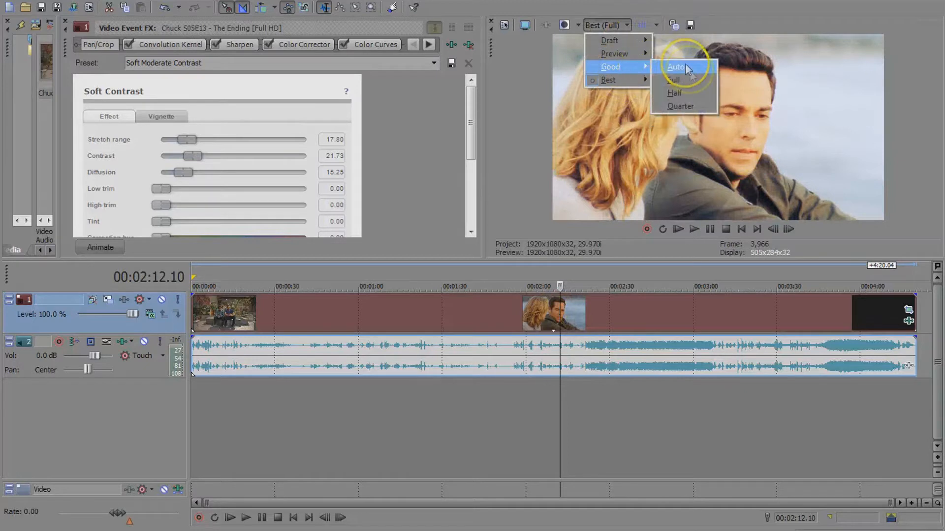
pyautogui.click(688, 68)
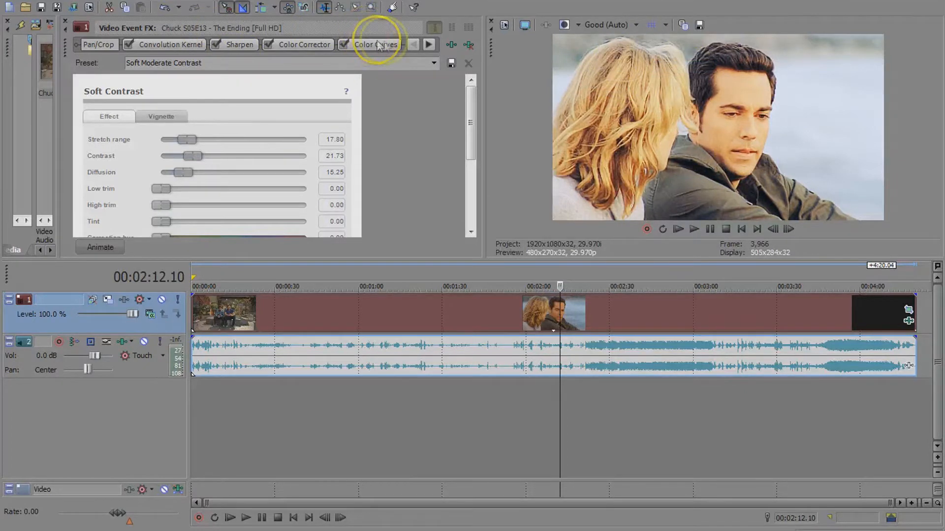
# - Review the effect chain's settings, including the Convolution Kernel row values and the second Color Curves effect's individual colour channels
pyautogui.click(185, 44)
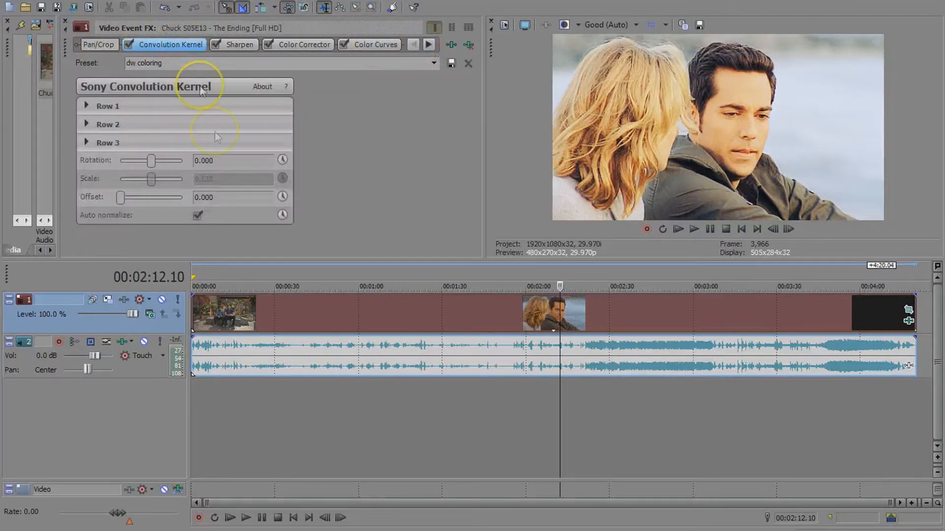
pyautogui.click(86, 107)
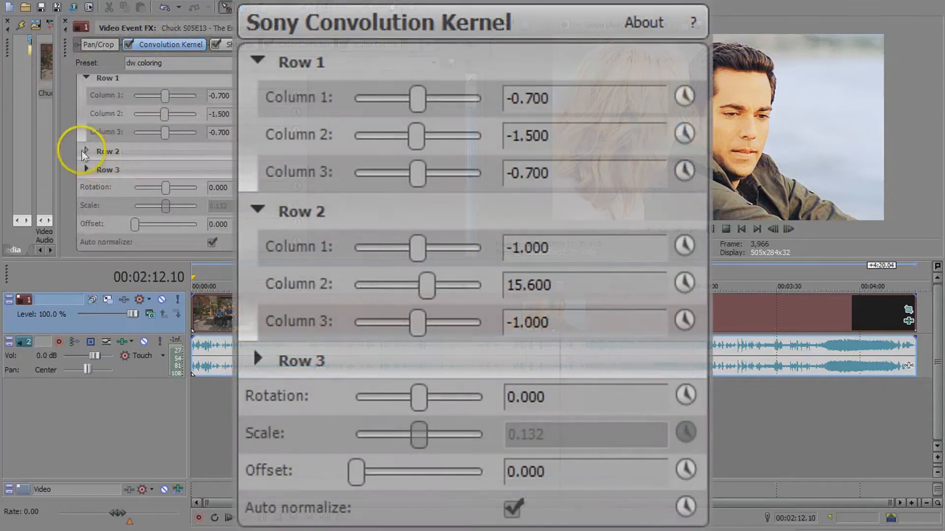
pyautogui.click(85, 152)
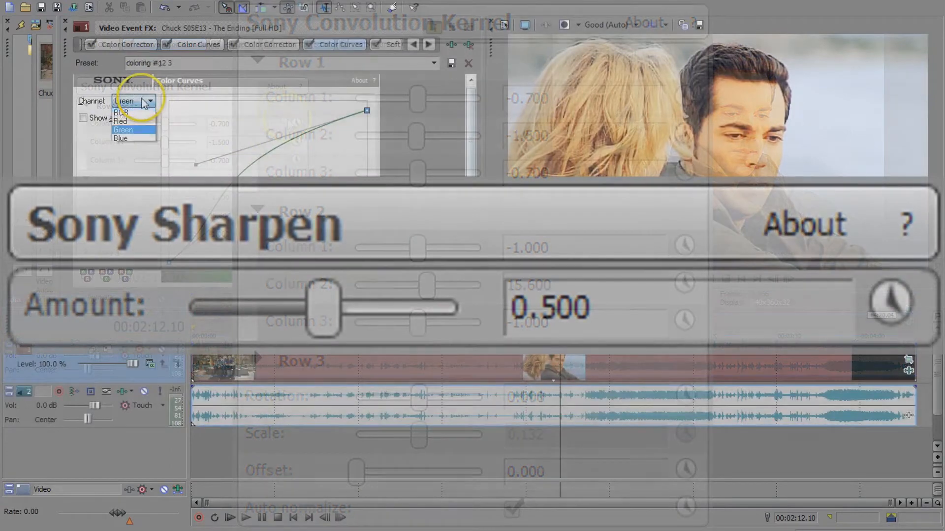
pyautogui.click(129, 138)
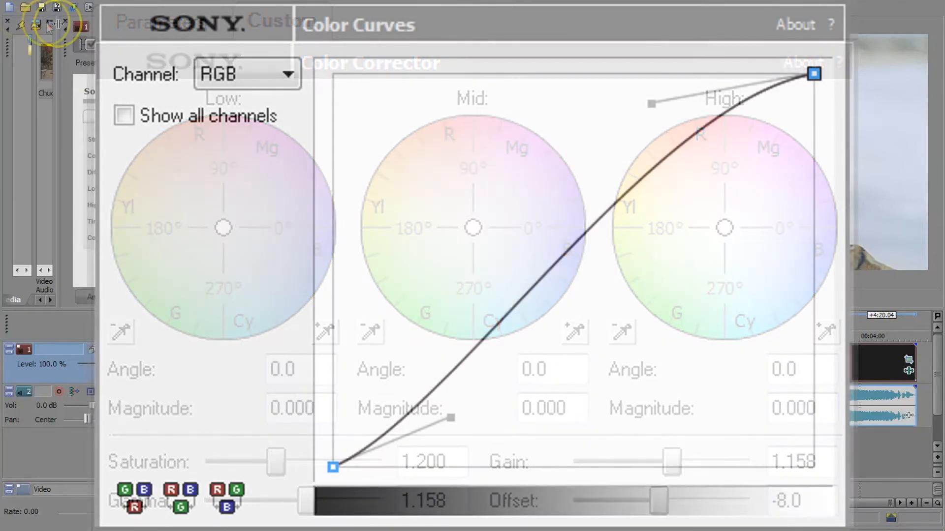
# - Resize the workspace areas so the Project Media area is wide again and the timeline gets more height
pyautogui.moveTo(345, 310); pyautogui.dragTo(344, 277)
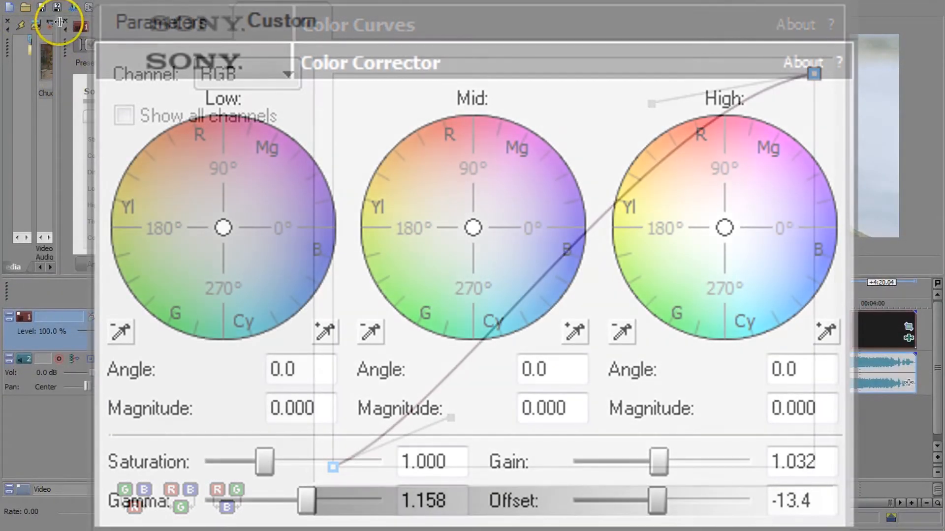
pyautogui.moveTo(60, 21); pyautogui.dragTo(197, 24)
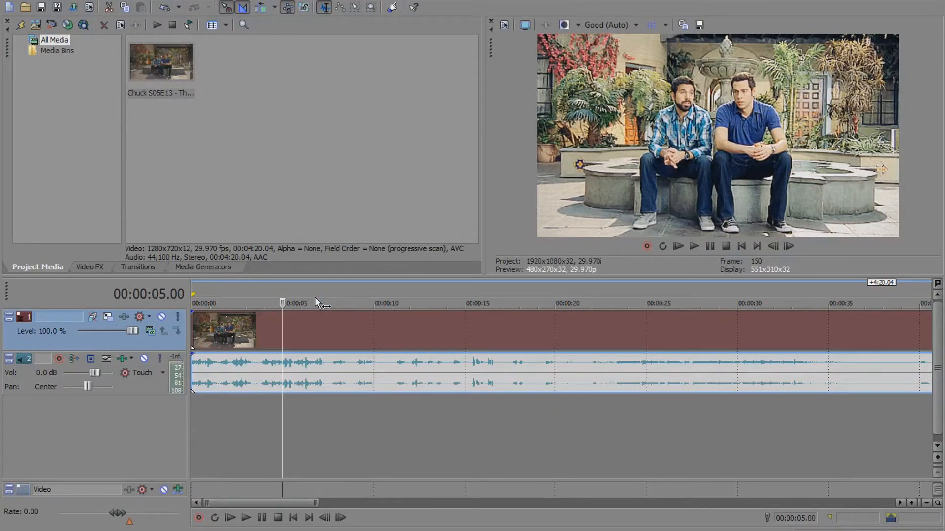
pyautogui.click(337, 320)
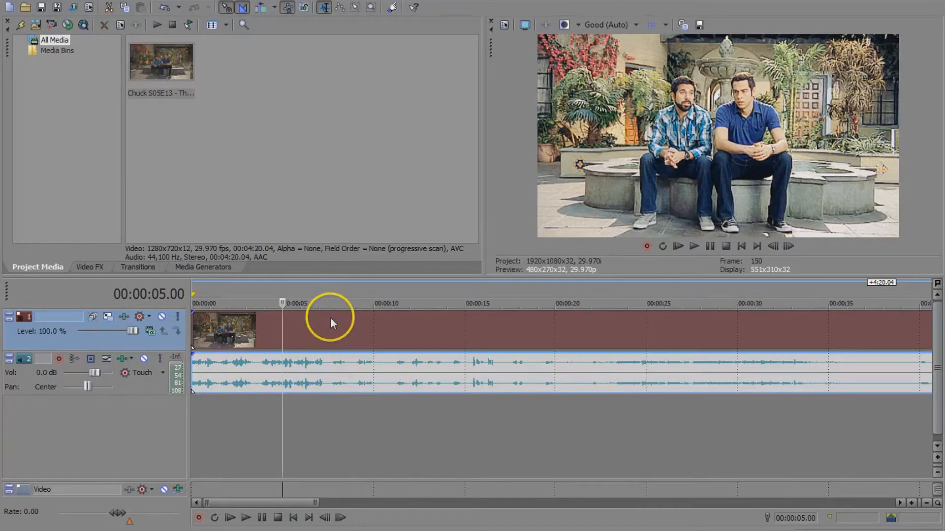
# - Split the Chuck clip at 00:00:05.00 and 00:00:11.18 and return to the start of the timeline
pyautogui.press('s')
pyautogui.click(283, 328)
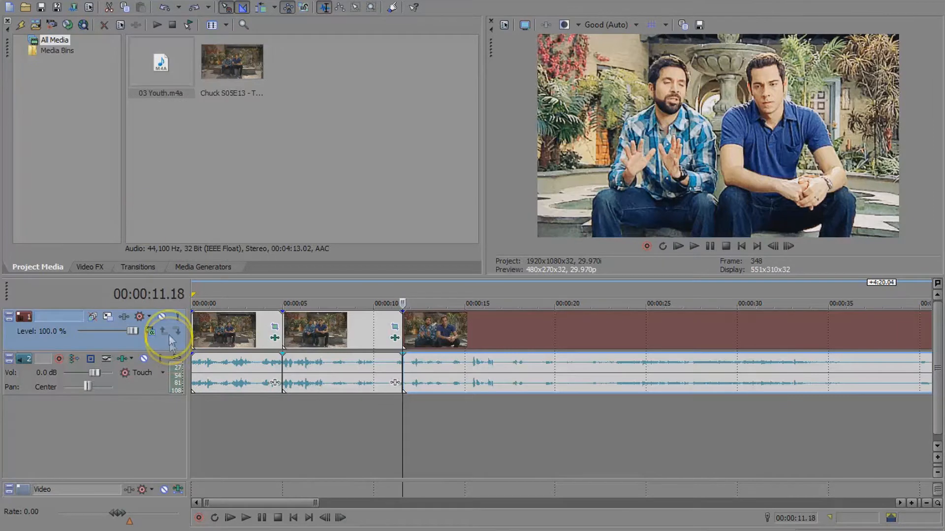
pyautogui.click(194, 320)
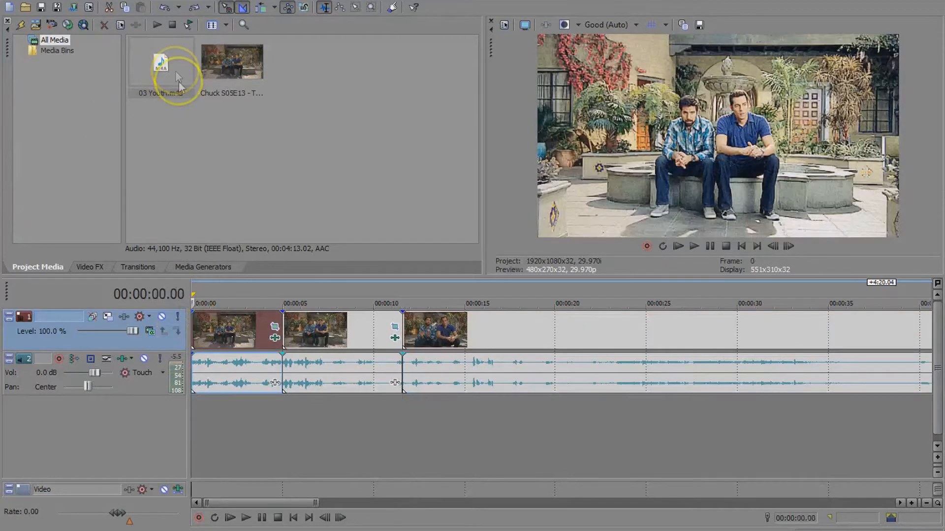
# - Place the song 03 Youth.m4a on its own track above the video from the timeline start and mute the clip's original audio track
pyautogui.rightClick(165, 389)
pyautogui.click(203, 143)
pyautogui.moveTo(165, 388); pyautogui.dragTo(164, 304)
pyautogui.moveTo(163, 67); pyautogui.dragTo(193, 351)
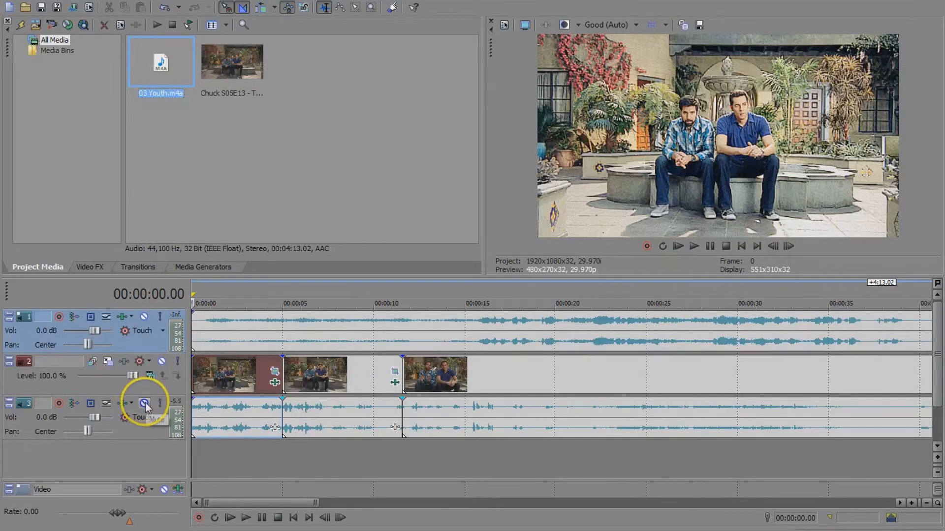
pyautogui.click(145, 404)
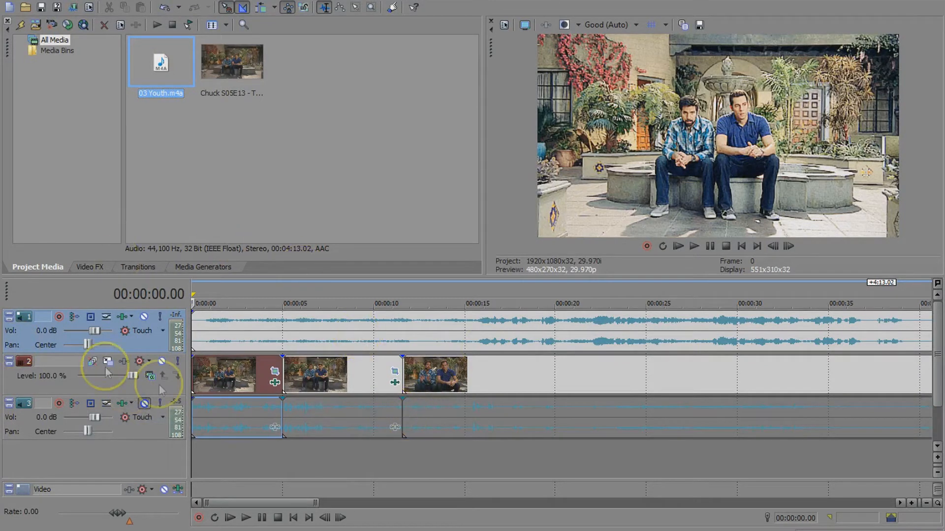
# - Move the first section's audio onto a new unmuted track below and play it together with the song
pyautogui.moveTo(228, 414); pyautogui.dragTo(215, 464)
pyautogui.click(694, 245)
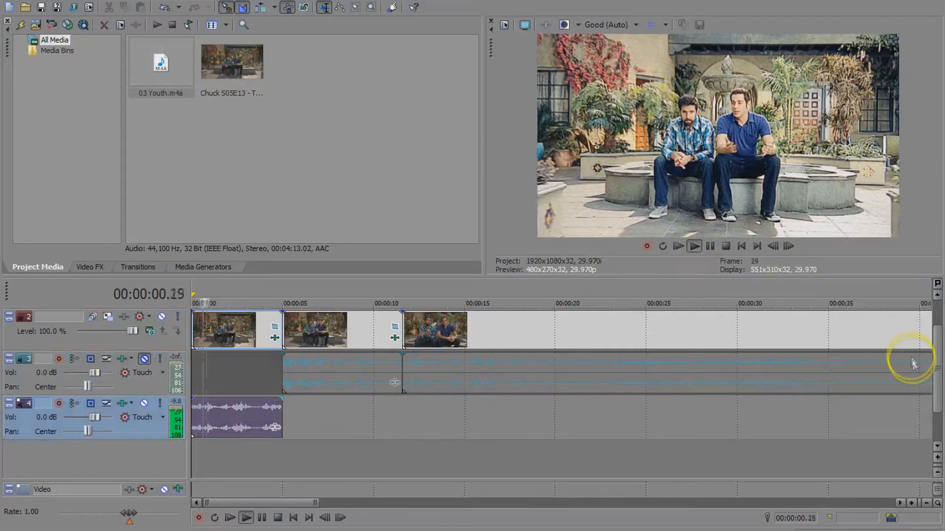
pyautogui.scroll(2, 937, 354)
pyautogui.click(726, 246)
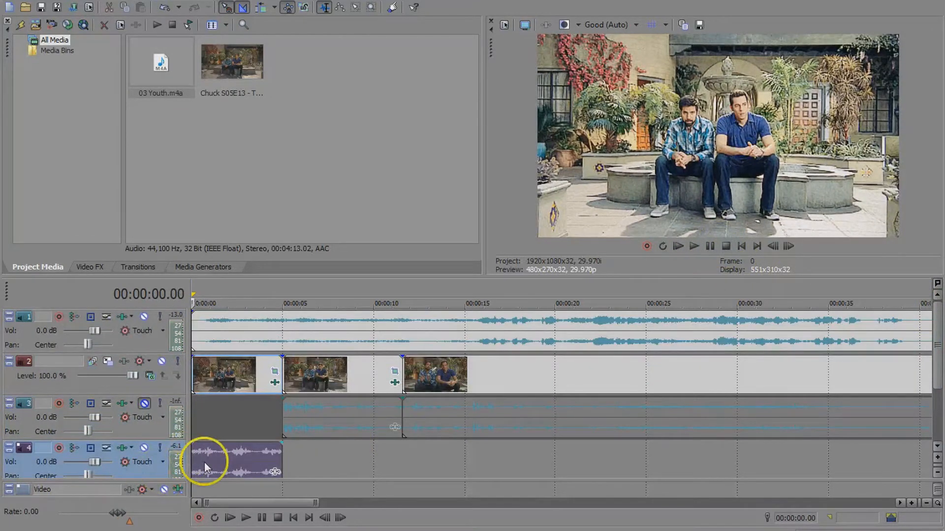
# - Move the first section's audio back to its muted track and delete the emptied audio track
pyautogui.moveTo(194, 411); pyautogui.dragTo(195, 411)
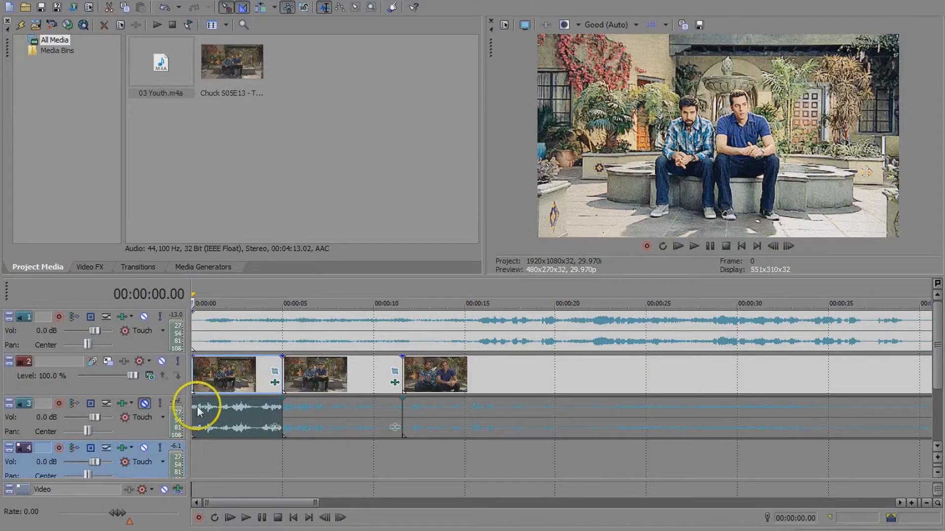
pyautogui.rightClick(152, 467)
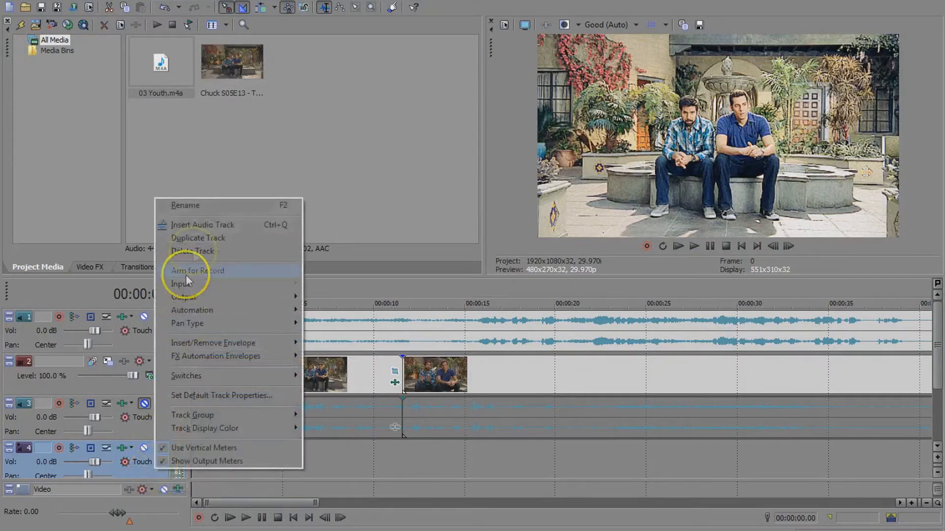
pyautogui.click(202, 251)
# - Check the video frames at the two cuts and at points within the last clip section
pyautogui.click(284, 435)
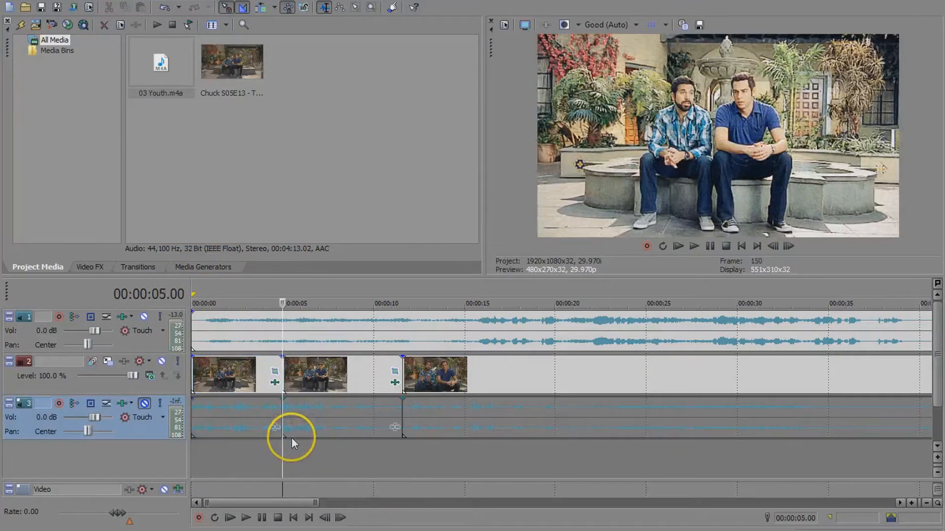
pyautogui.click(374, 445)
pyautogui.click(400, 447)
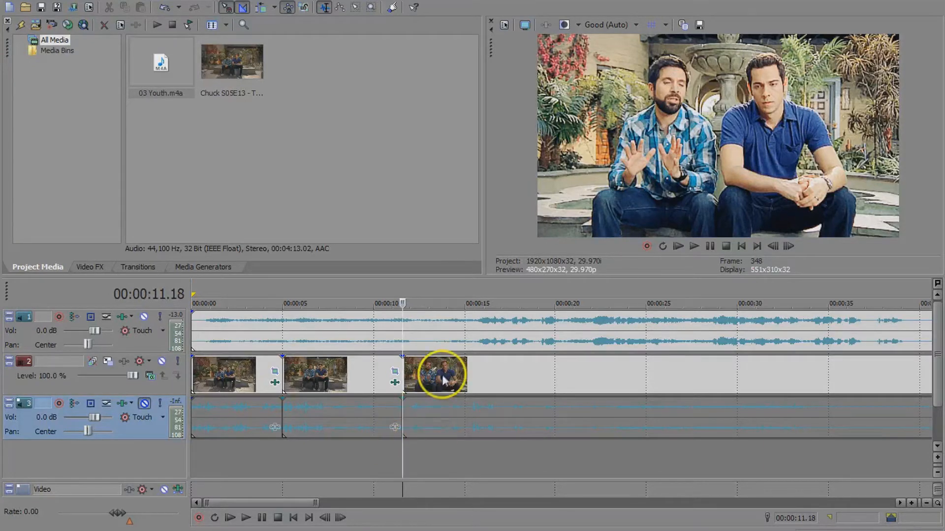
pyautogui.click(467, 388)
pyautogui.click(514, 385)
pyautogui.click(668, 382)
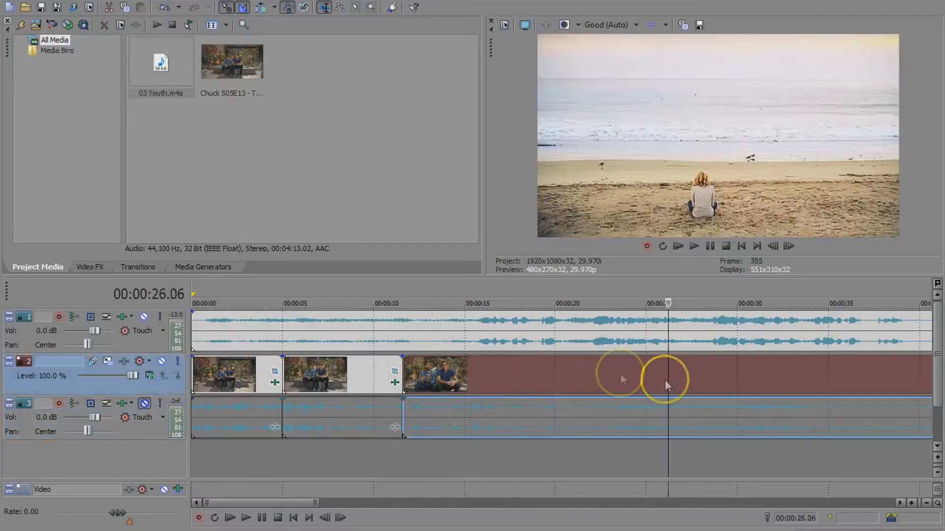
# - Locate the song's beat drop just past 1:08 in the waveform and play it briefly
pyautogui.scroll(-3, 591, 373)
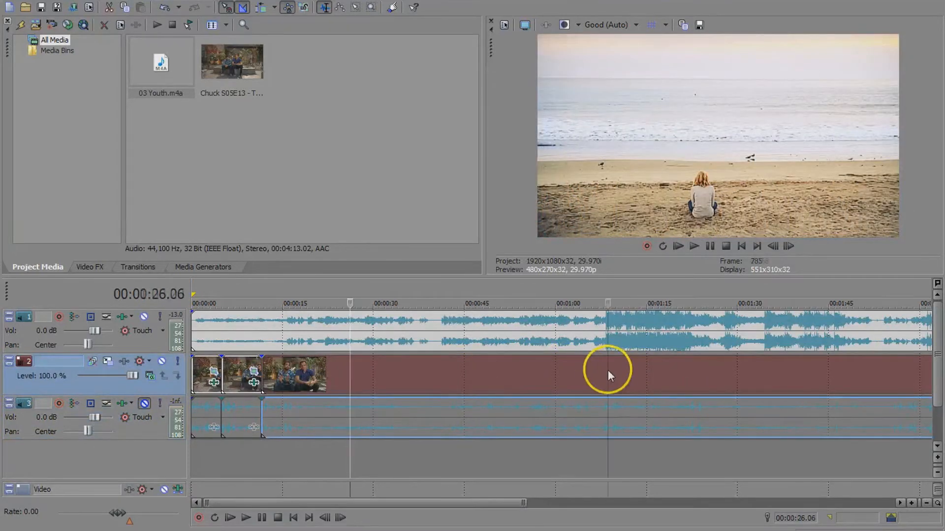
pyautogui.click(607, 370)
pyautogui.scroll(5, 607, 370)
pyautogui.click(545, 362)
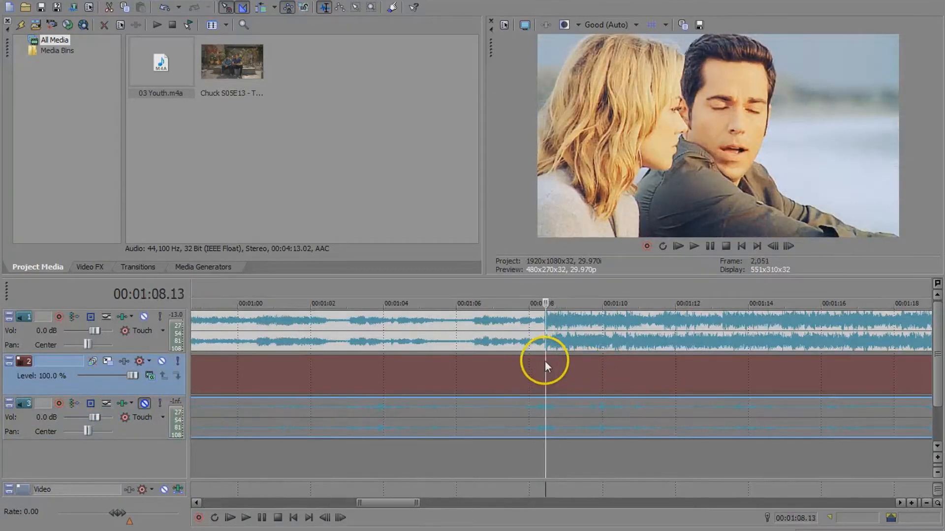
pyautogui.click(541, 362)
pyautogui.click(866, 530)
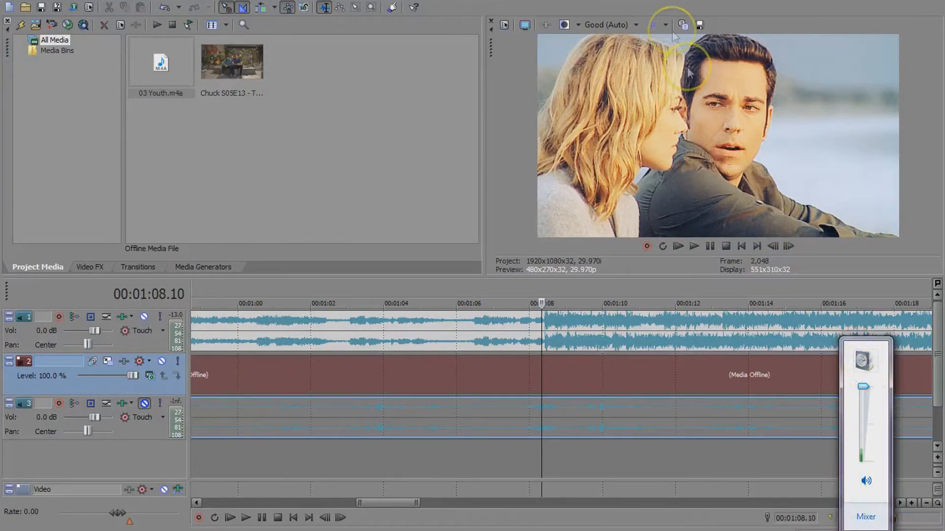
pyautogui.click(695, 246)
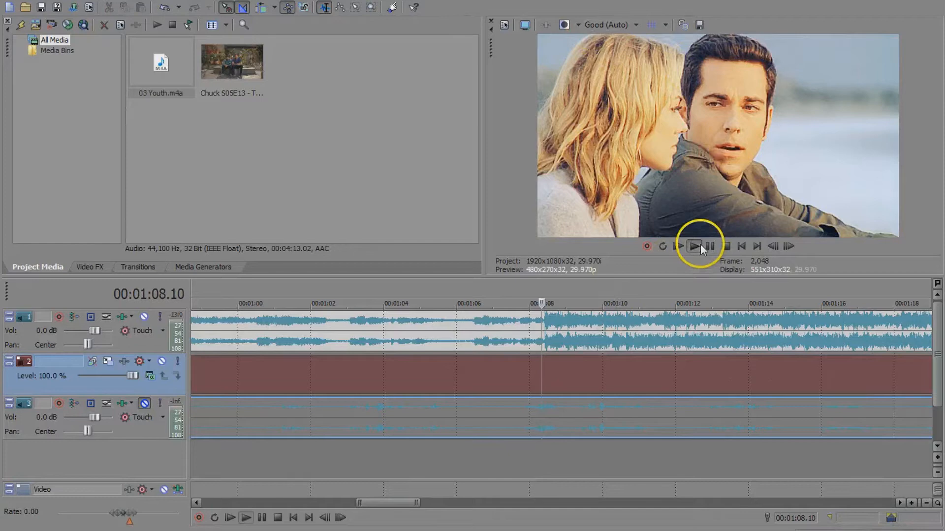
pyautogui.click(724, 253)
pyautogui.click(545, 370)
# - Select all the clip sections and move them together along the timeline to start at about 1:22
pyautogui.scroll(-10, 544, 371)
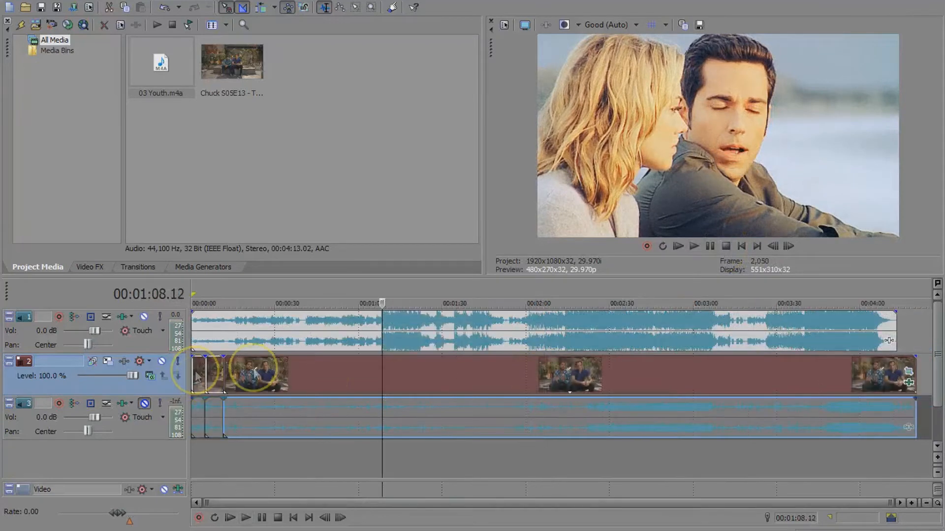
pyautogui.click(196, 372)
pyautogui.keyDown('shift'); pyautogui.click(253, 375); pyautogui.keyUp('shift')
pyautogui.moveTo(282, 378); pyautogui.dragTo(494, 369)
# - Place an unnamed marker exactly on the song's beat drop at 00:01:08.13
pyautogui.click(383, 362)
pyautogui.scroll(8, 617, 361)
pyautogui.click(546, 359)
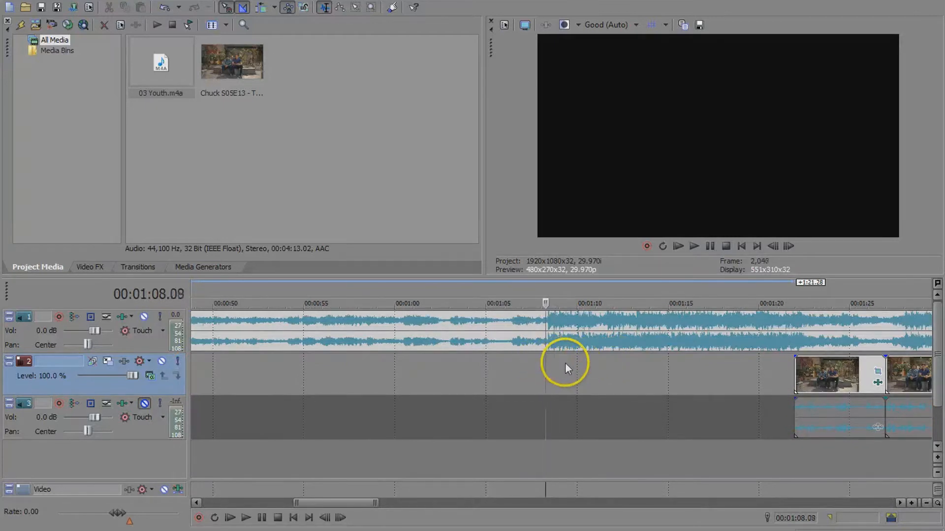
pyautogui.scroll(5, 564, 363)
pyautogui.press('Right')
pyautogui.press('Right')
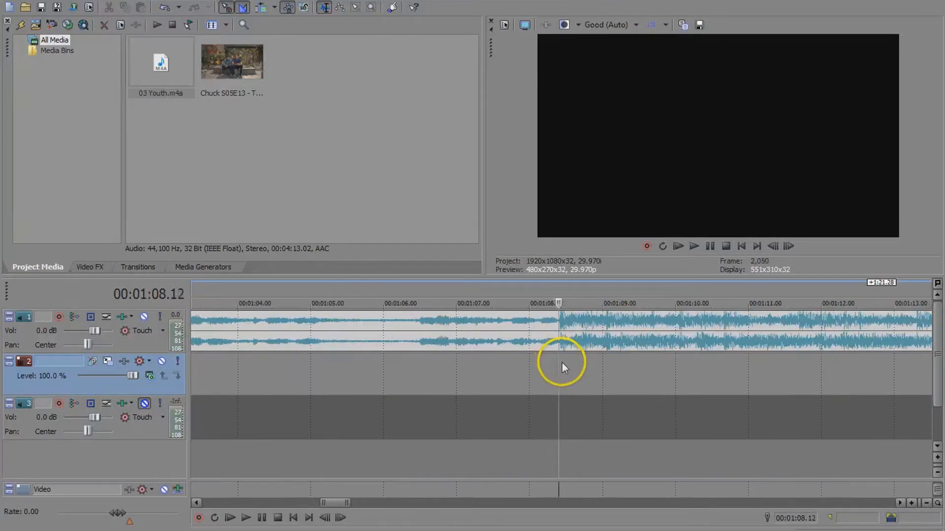
pyautogui.press('Left')
pyautogui.press('Right')
pyautogui.press('m')
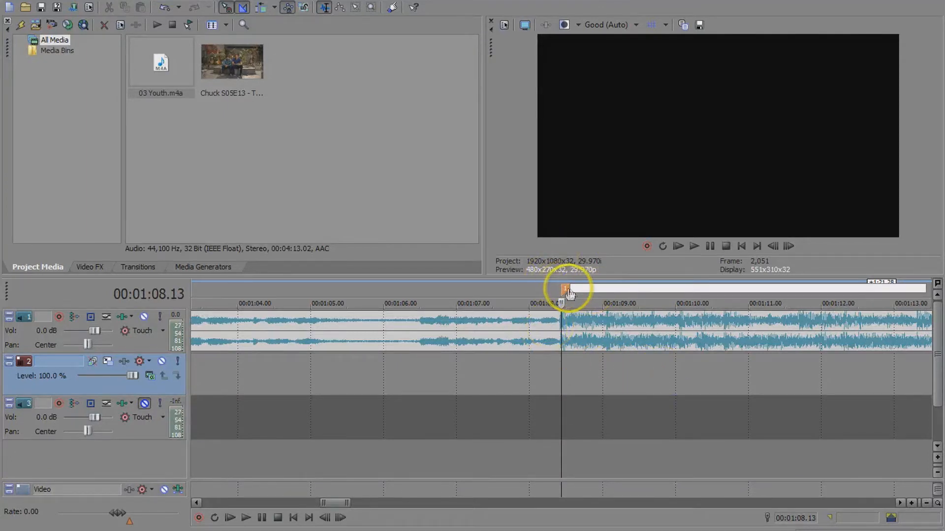
pyautogui.press('Return')
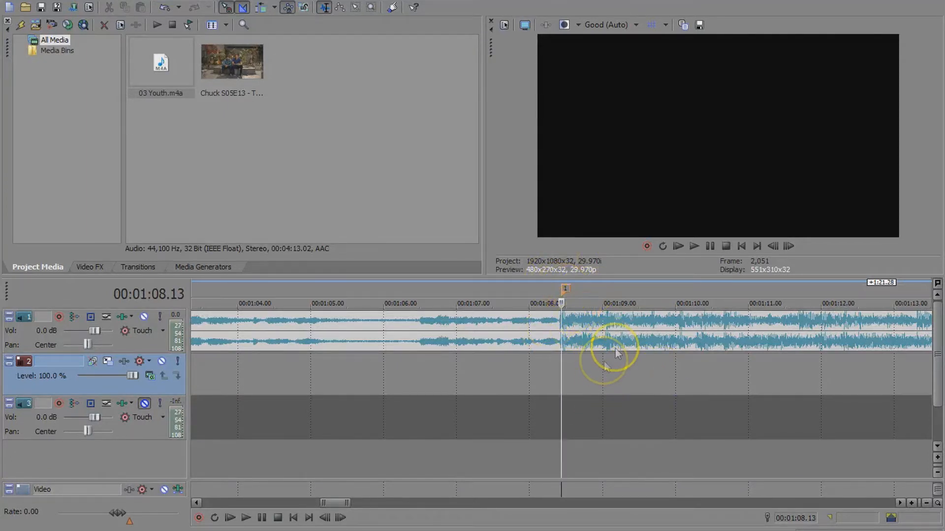
# - Play the song from the marker and examine the waveform around it
pyautogui.click(695, 246)
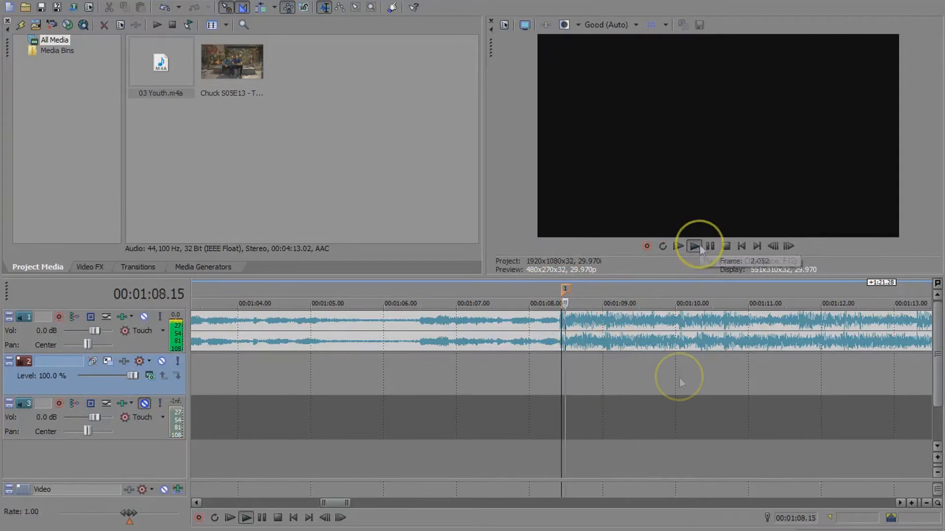
pyautogui.click(726, 246)
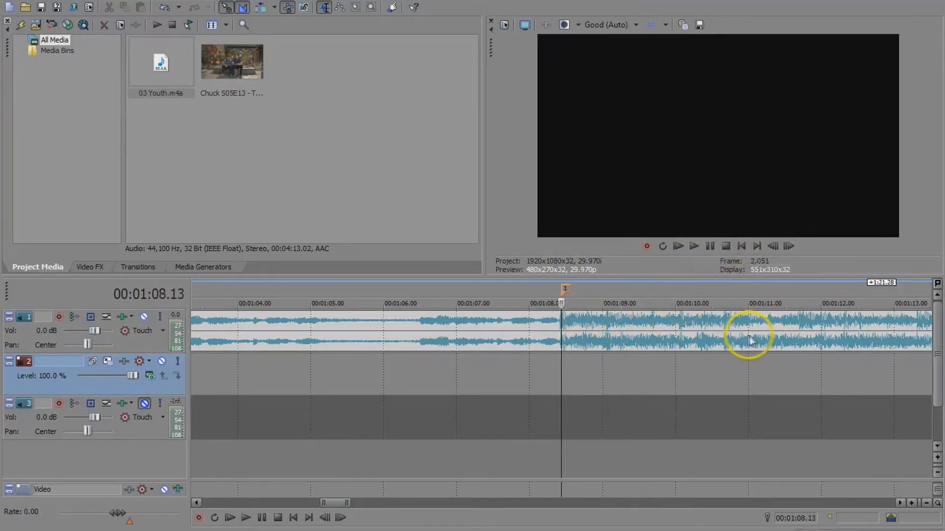
pyautogui.scroll(-3, 748, 332)
pyautogui.click(347, 382)
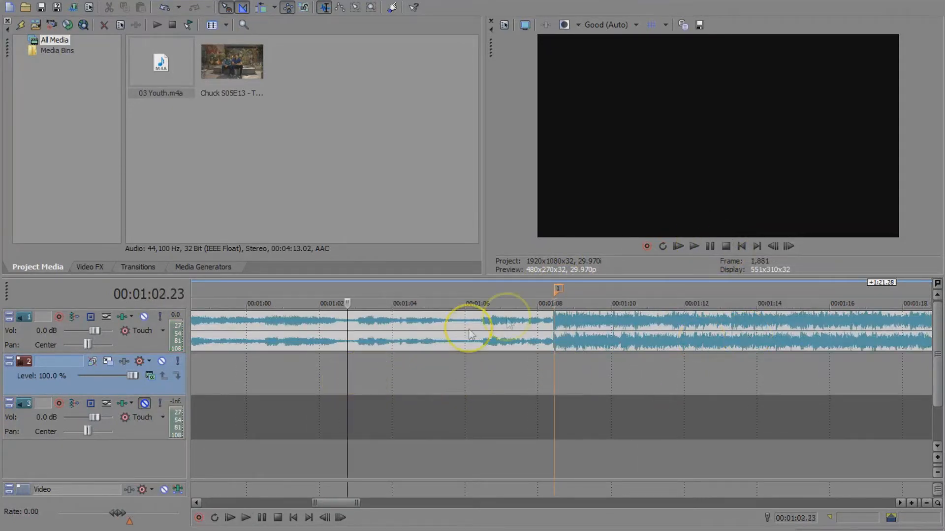
pyautogui.scroll(1, 664, 387)
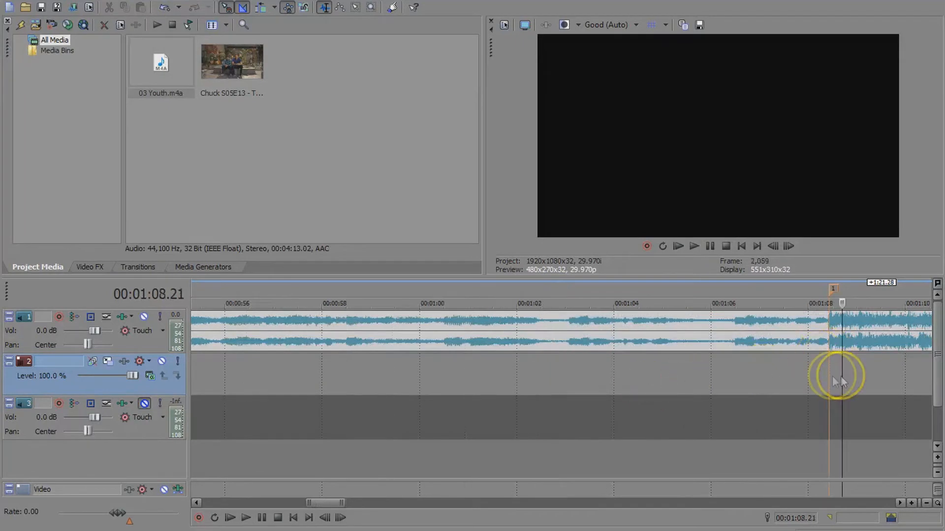
pyautogui.scroll(1, 784, 369)
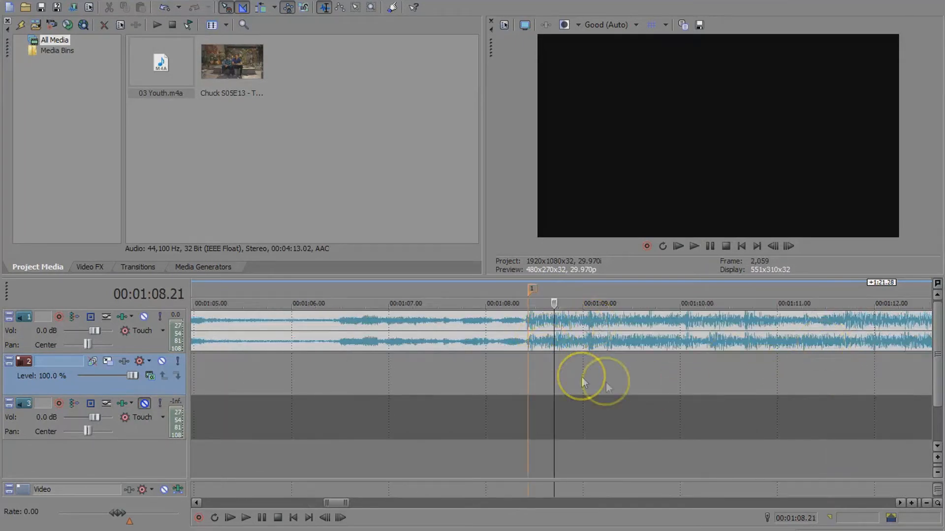
pyautogui.scroll(-5, 400, 432)
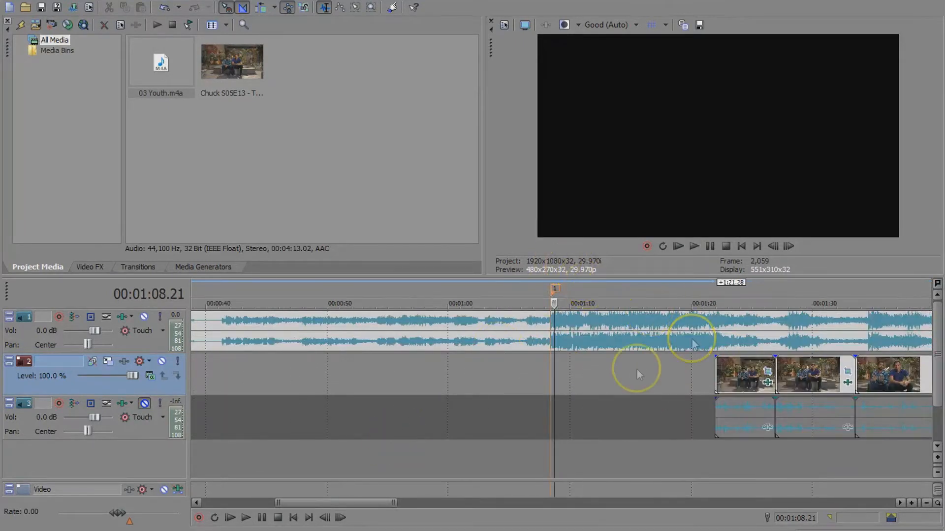
# - Move all the clip sections together farther along the timeline to start at about 2:54
pyautogui.scroll(-2, 566, 375)
pyautogui.click(648, 374)
pyautogui.scroll(-2, 647, 375)
pyautogui.keyDown('shift'); pyautogui.click(566, 378); pyautogui.keyUp('shift')
pyautogui.moveTo(540, 379); pyautogui.dragTo(821, 380)
# - Find the song's second loud passage and play it from 00:01:34.02
pyautogui.click(477, 375)
pyautogui.scroll(1, 476, 368)
pyautogui.scroll(1, 673, 315)
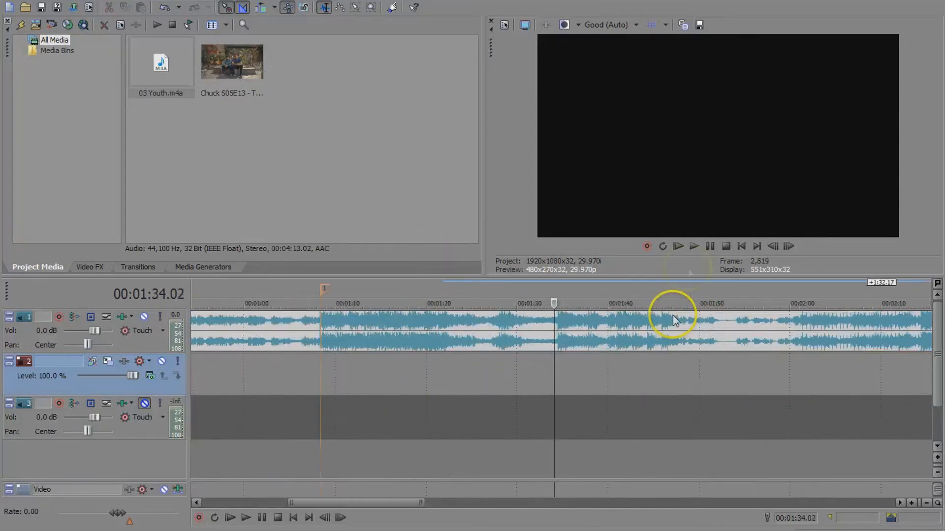
pyautogui.click(694, 246)
pyautogui.click(724, 247)
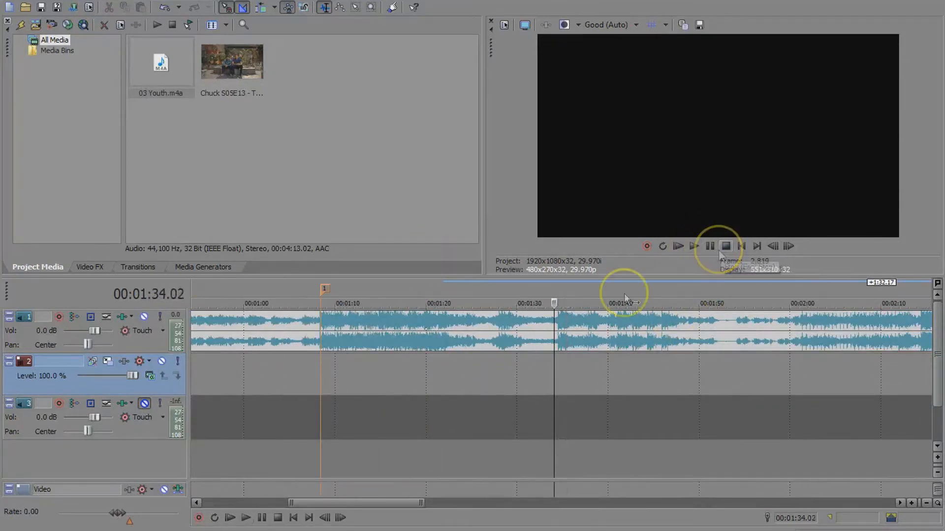
# - Move the marker to the start of the second loud passage, at about 00:01:34.18
pyautogui.moveTo(325, 289); pyautogui.dragTo(540, 292)
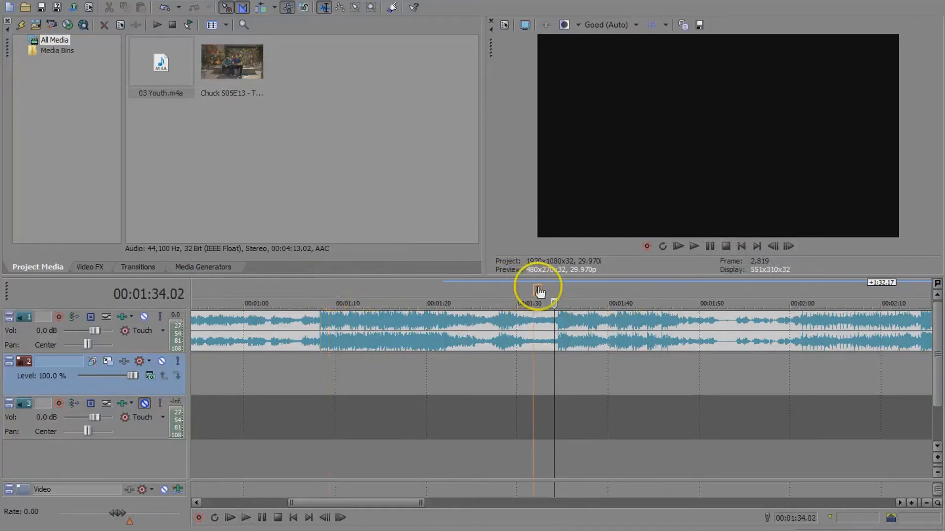
pyautogui.click(554, 325)
pyautogui.scroll(2, 555, 327)
pyautogui.click(570, 326)
pyautogui.moveTo(469, 288)
pyautogui.mouseDown()
pyautogui.moveTo(587, 294)
pyautogui.moveTo(573, 298)
pyautogui.mouseUp()
pyautogui.click(577, 323)
# - Add two unnamed markers on the following beats, at about 00:01:34.27 and 00:01:35.07, playing the song to time them
pyautogui.scroll(4, 553, 324)
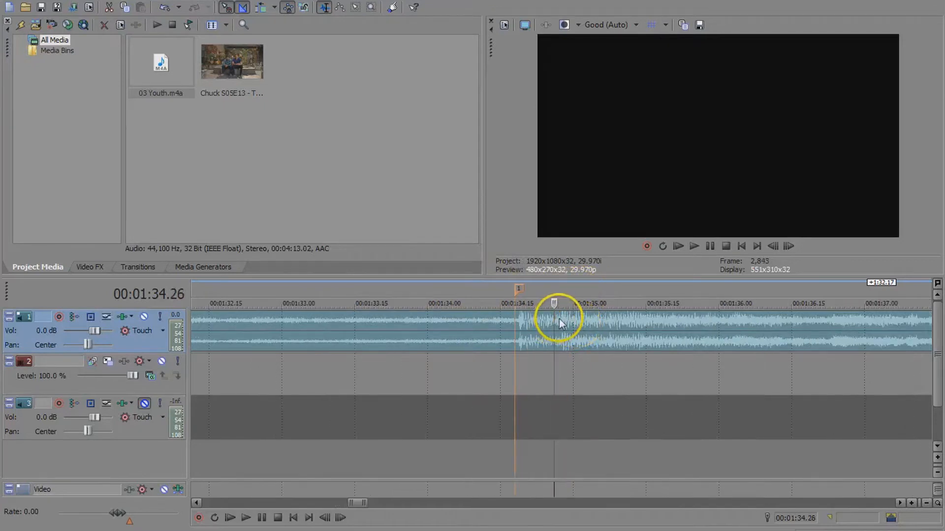
pyautogui.press('m')
pyautogui.click(693, 246)
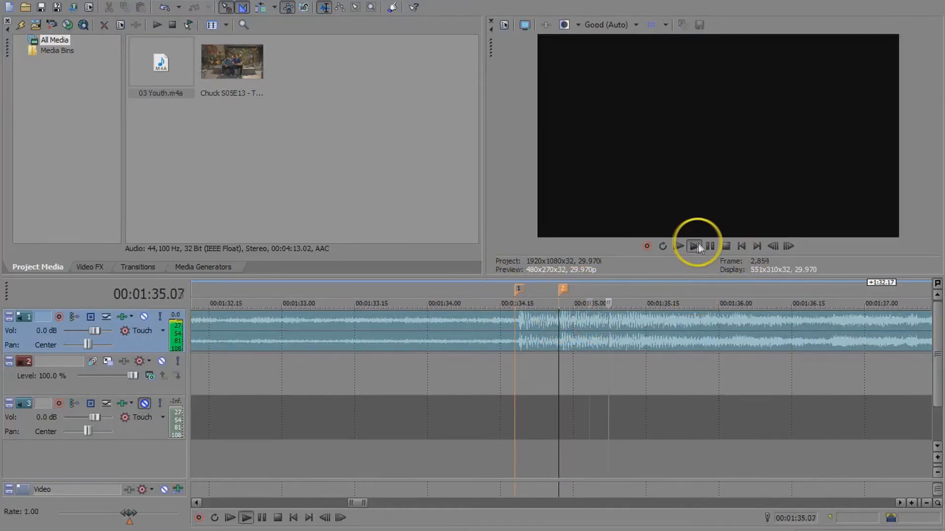
pyautogui.click(607, 323)
pyautogui.click(725, 246)
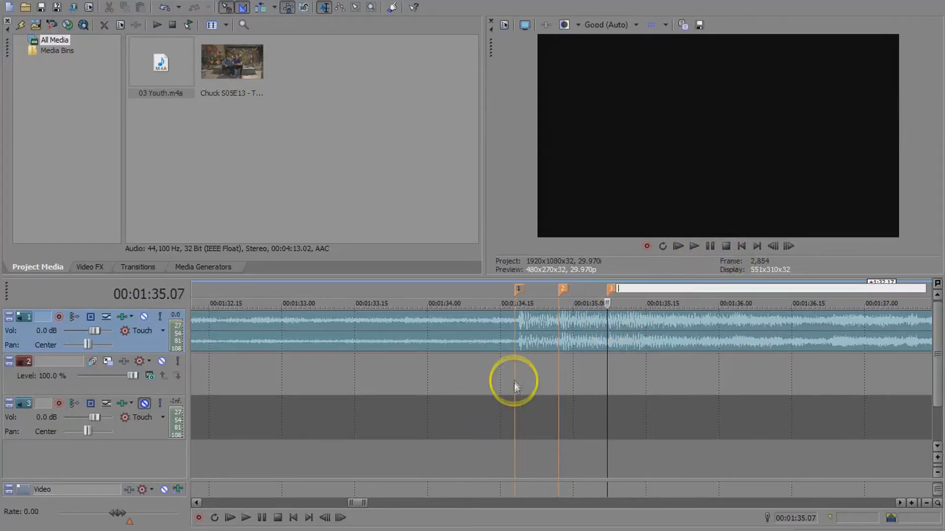
pyautogui.click(514, 383)
# - Split the long last clip section at two points to isolate a passage of the beach scene
pyautogui.scroll(-3, 515, 386)
pyautogui.scroll(-3, 515, 381)
pyautogui.click(589, 368)
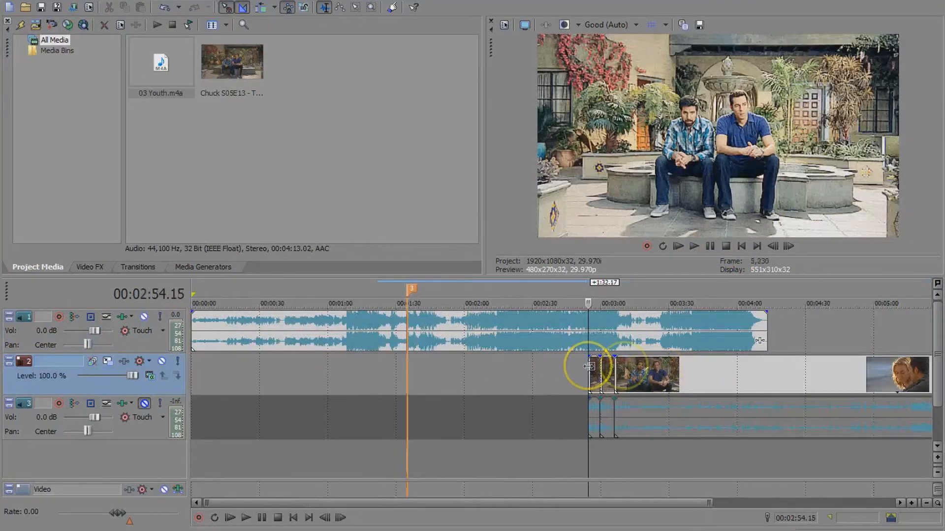
pyautogui.click(716, 368)
pyautogui.click(845, 372)
pyautogui.scroll(1, 703, 373)
pyautogui.press('s')
pyautogui.click(665, 382)
pyautogui.press('s')
# - Move the isolated beach passage to start on the first marker at 00:01:34.18 and check its opening frames
pyautogui.moveTo(623, 381)
pyautogui.mouseDown()
pyautogui.moveTo(10, 437)
pyautogui.moveTo(524, 391)
pyautogui.moveTo(499, 381)
pyautogui.moveTo(535, 381)
pyautogui.mouseUp()
pyautogui.click(481, 371)
pyautogui.scroll(4, 481, 370)
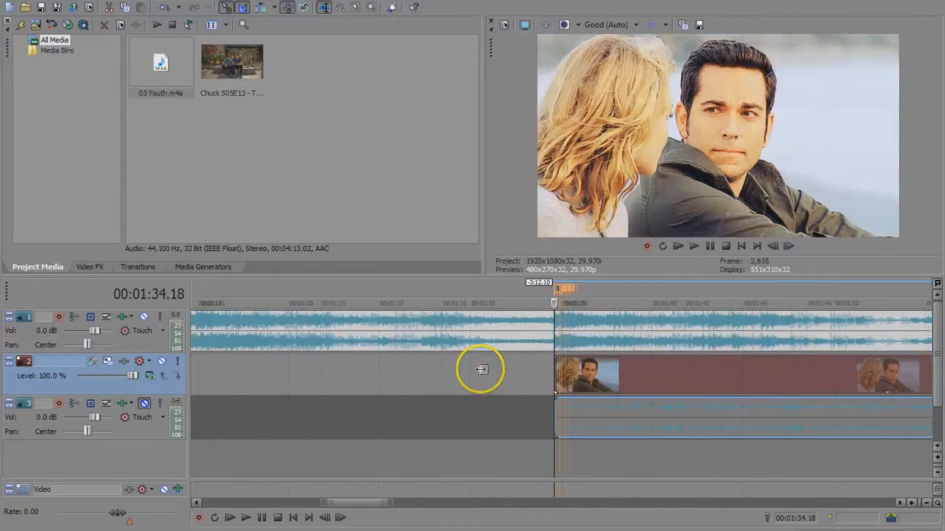
pyautogui.click(585, 380)
pyautogui.click(660, 377)
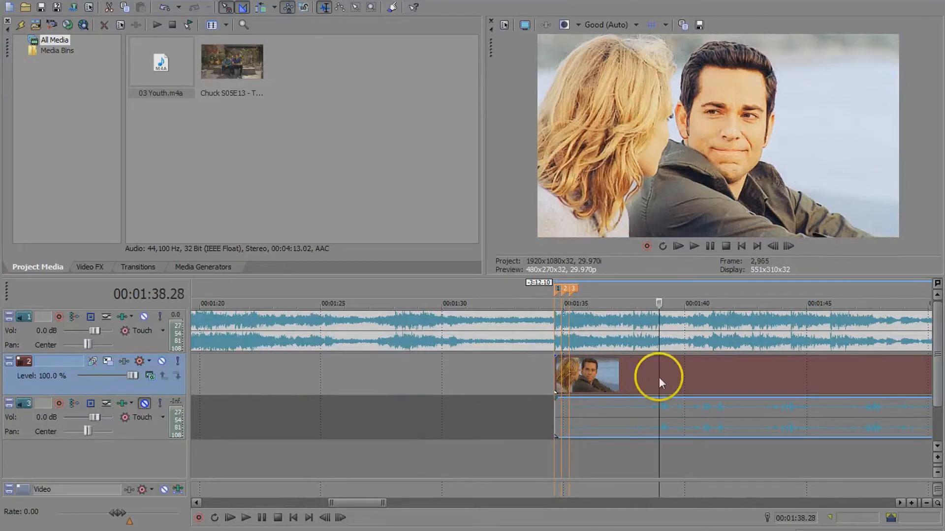
# - Trim the end of the isolated beach passage back to 00:02:05.26
pyautogui.scroll(-4, 630, 371)
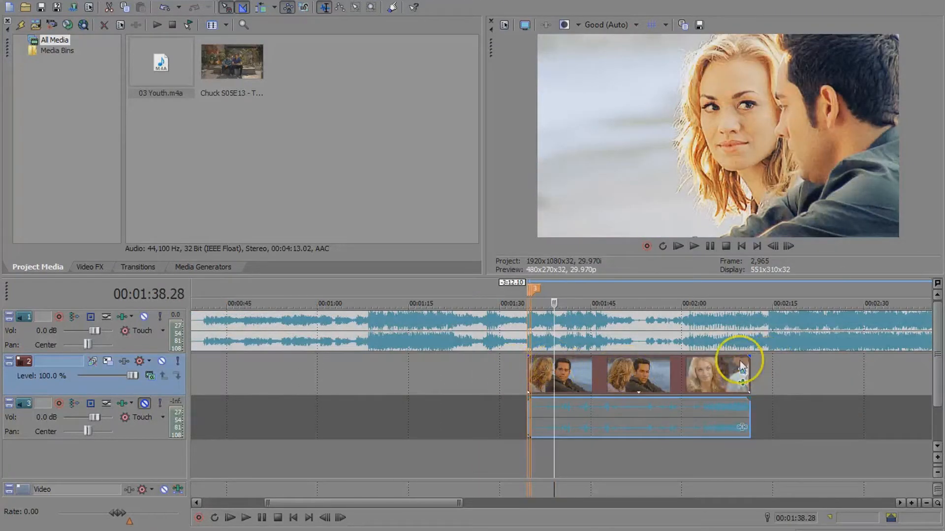
pyautogui.click(748, 367)
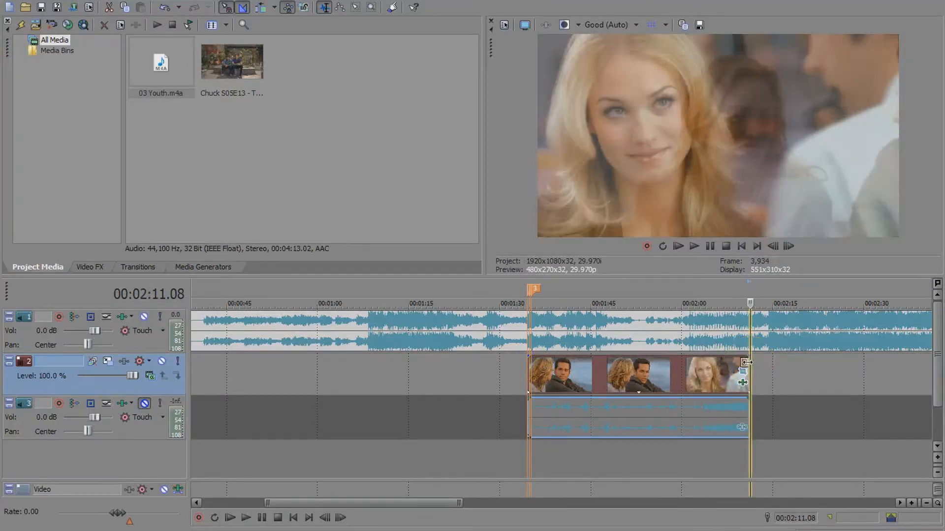
pyautogui.moveTo(746, 363); pyautogui.dragTo(717, 364)
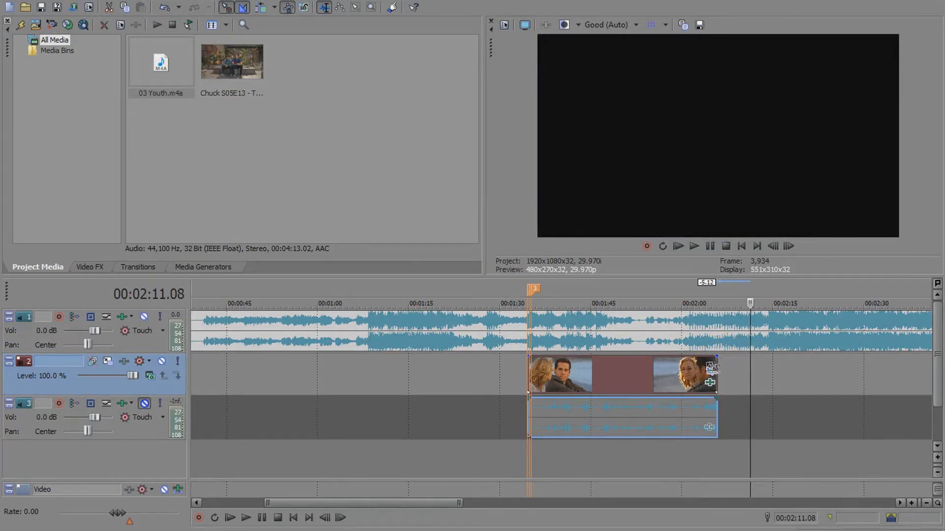
pyautogui.moveTo(696, 368); pyautogui.dragTo(713, 364)
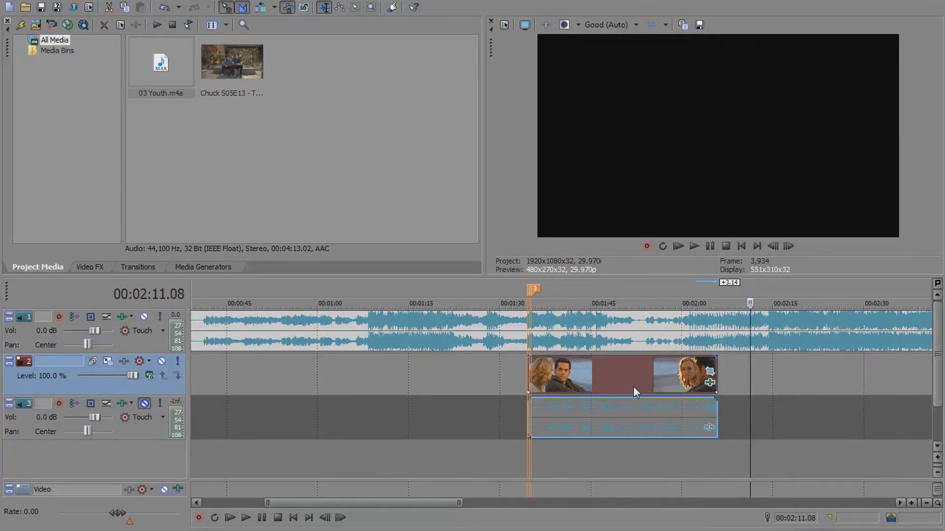
# - Review the whole timeline, from the start of the song to the end of the last clip
pyautogui.click(542, 374)
pyautogui.scroll(-5, 534, 366)
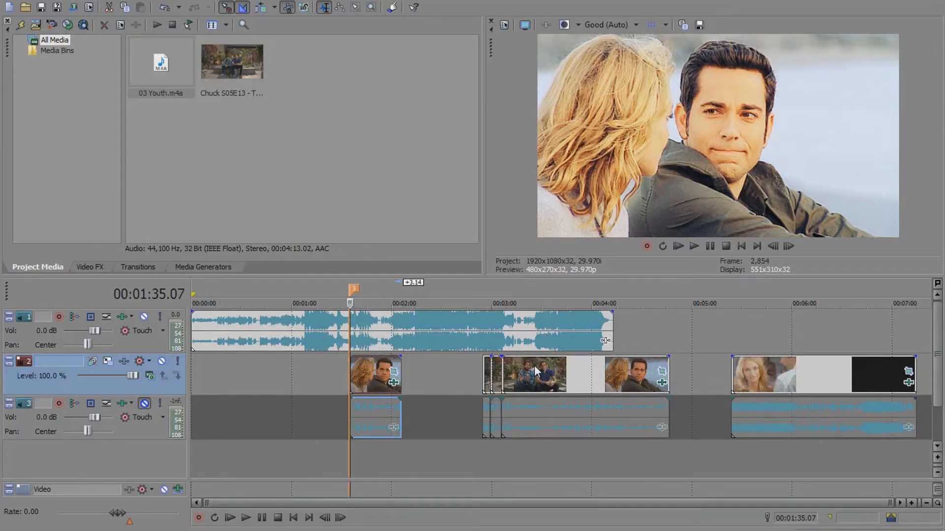
pyautogui.click(194, 338)
pyautogui.scroll(5, 194, 338)
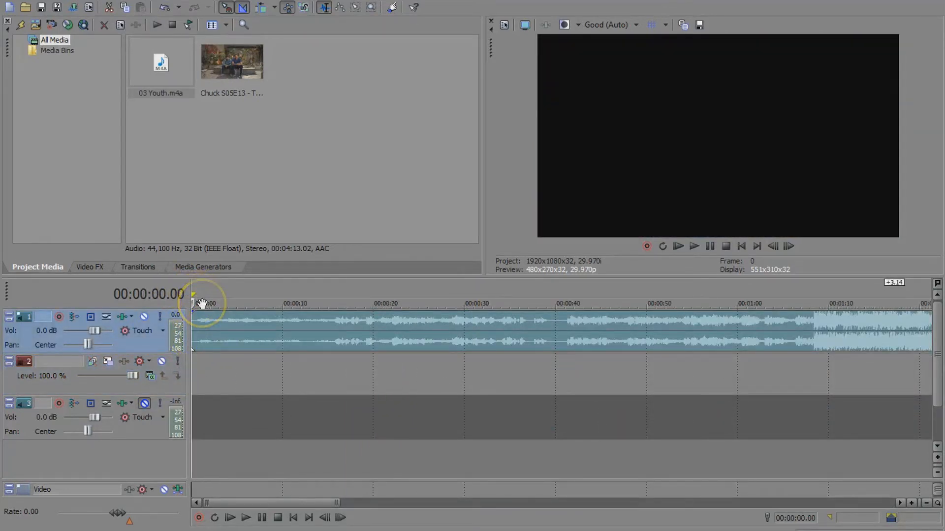
pyautogui.scroll(-3, 201, 303)
pyautogui.click(191, 295)
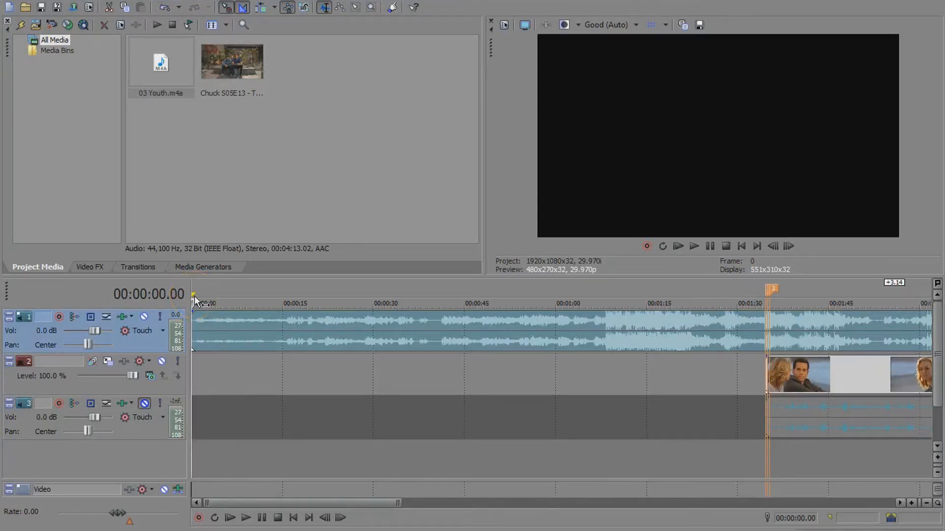
pyautogui.click(194, 300)
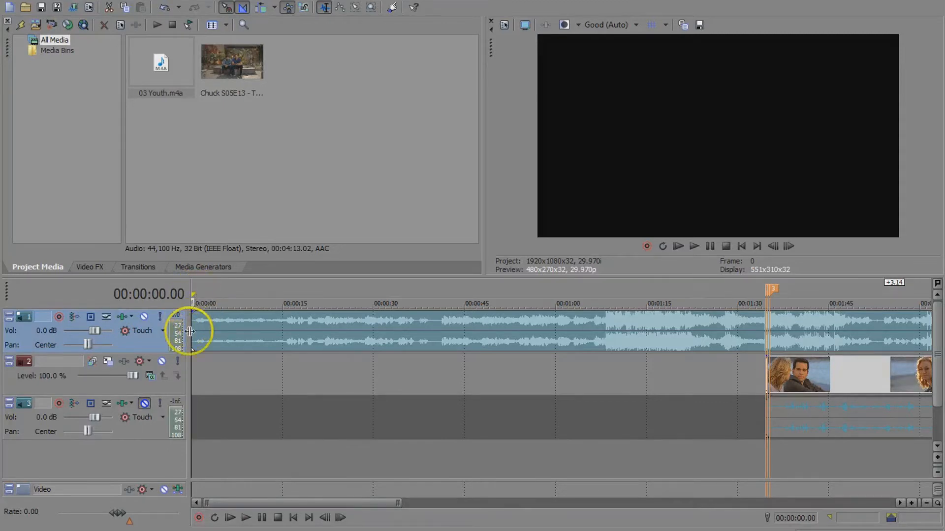
pyautogui.scroll(-5, 400, 334)
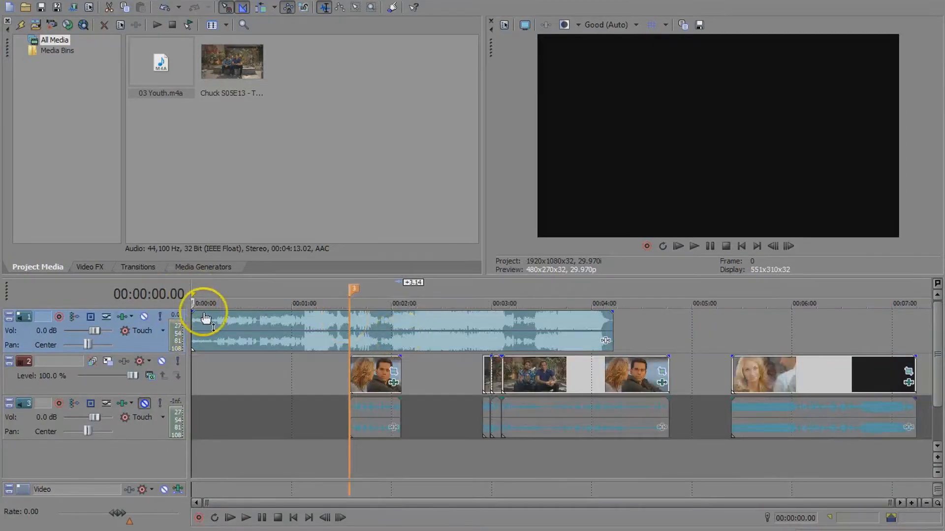
pyautogui.scroll(5, 194, 299)
pyautogui.scroll(-5, 515, 327)
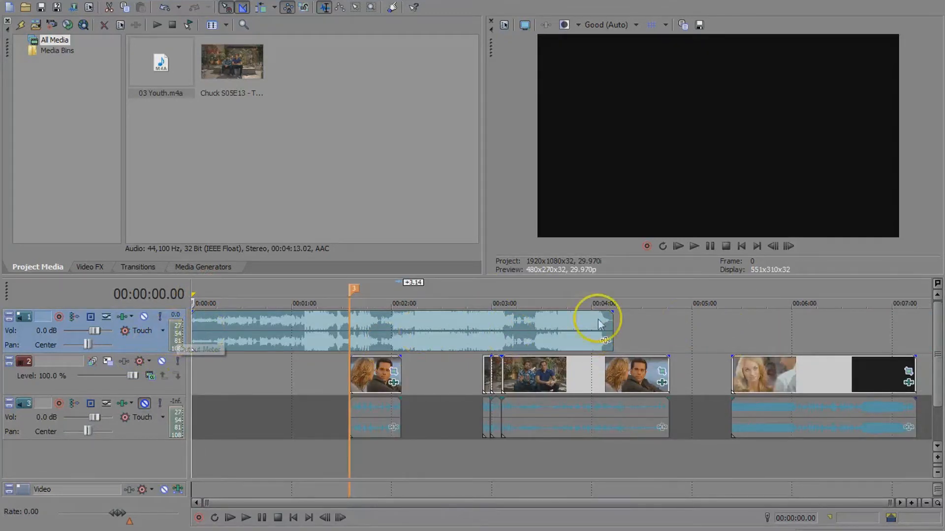
pyautogui.click(918, 342)
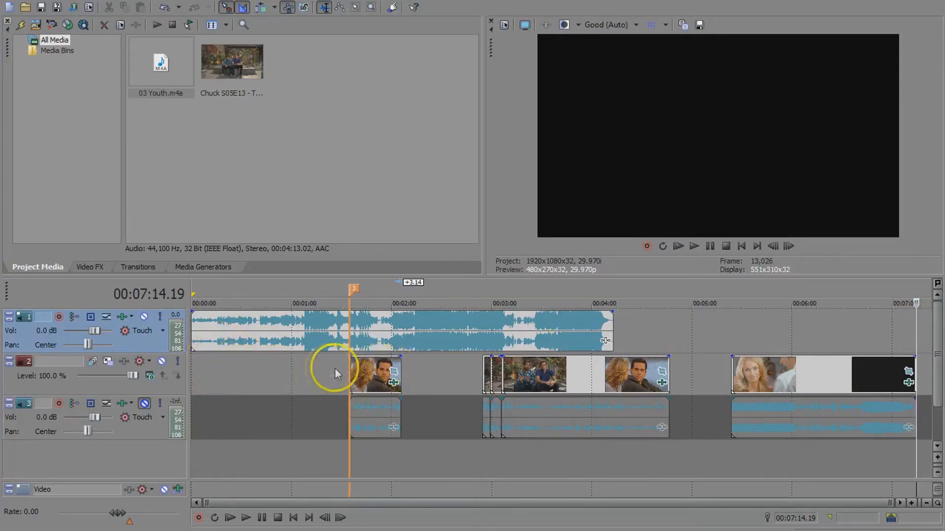
# - Mark a playback region over the empty stretch before the first clip, ending at about 00:01:00.06
pyautogui.click(268, 383)
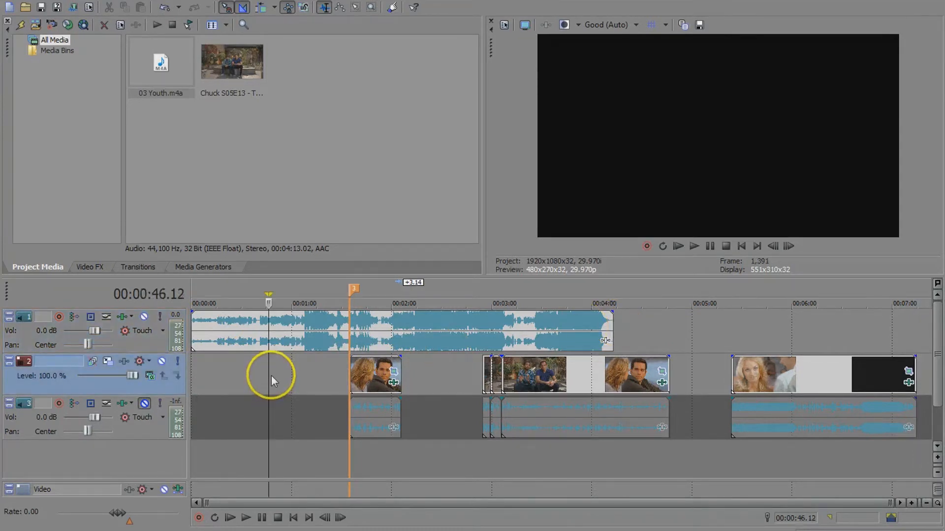
pyautogui.click(265, 292)
pyautogui.click(291, 370)
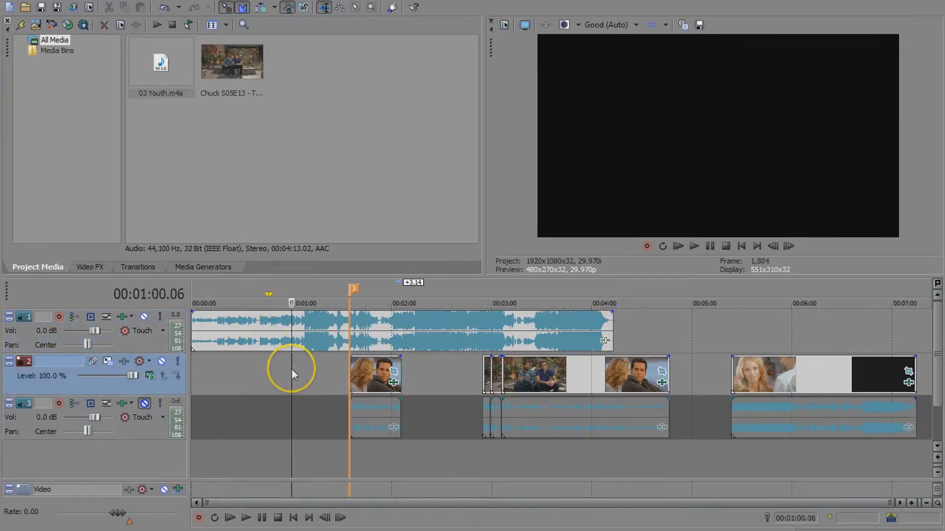
pyautogui.moveTo(269, 292); pyautogui.dragTo(292, 291)
pyautogui.click(245, 371)
pyautogui.press('i')
pyautogui.click(292, 375)
# - Mark the playback region from the start of the beach clip at 00:01:34.18 to 00:01:36.09
pyautogui.click(351, 373)
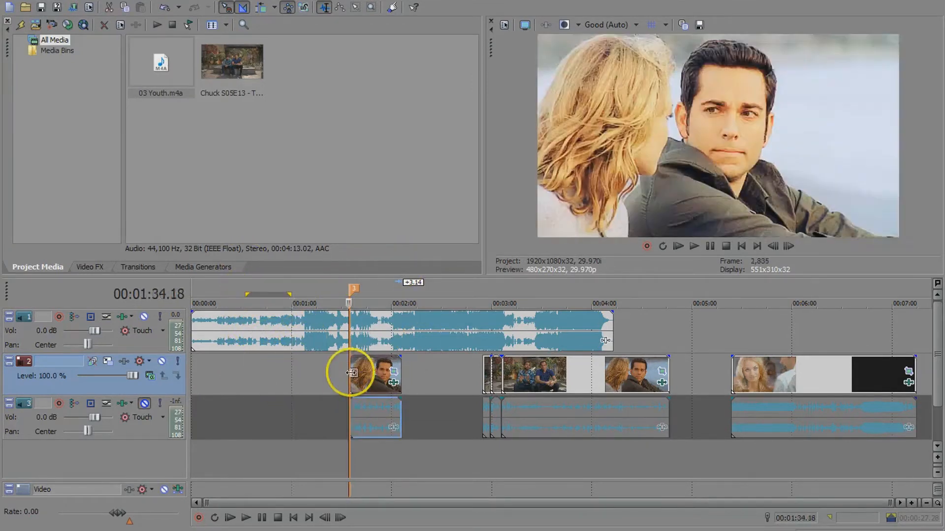
pyautogui.scroll(10, 392, 373)
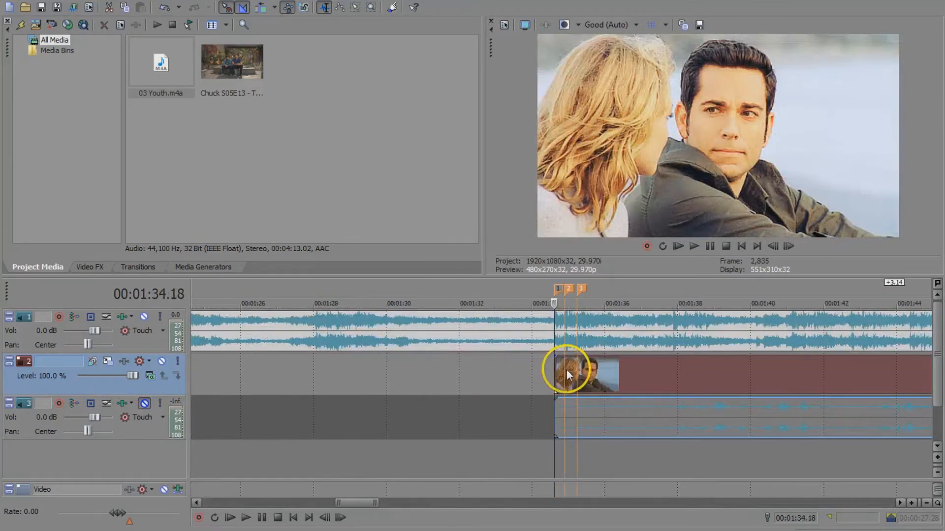
pyautogui.press('i')
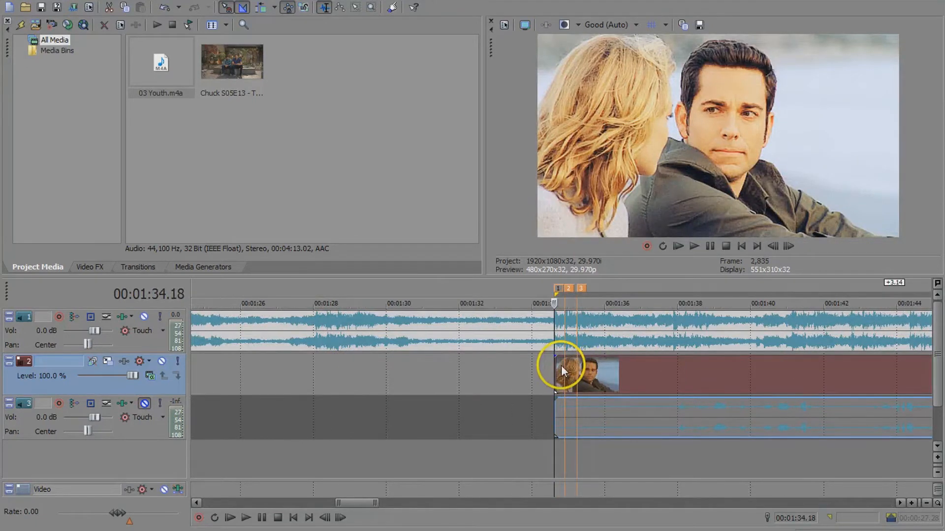
pyautogui.click(616, 374)
pyautogui.press('o')
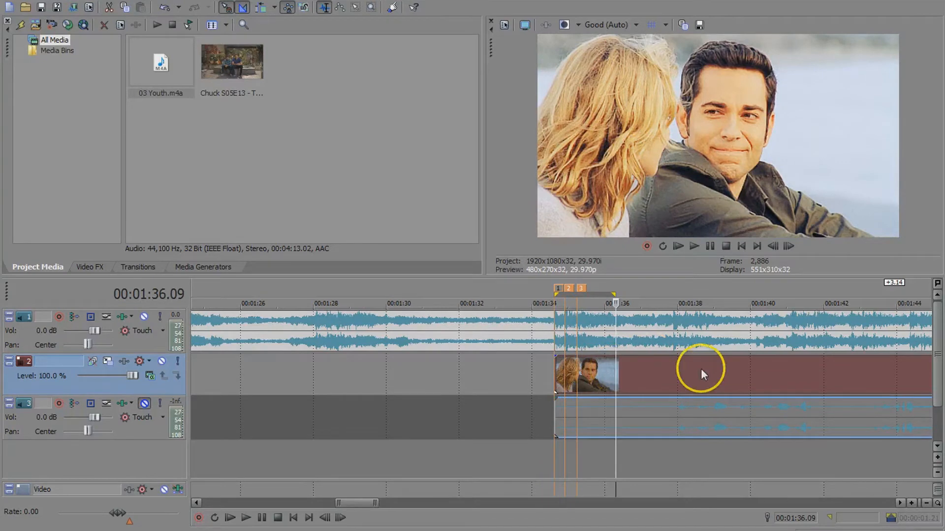
# - Mark the whole beach clip as the playback region, 00:01:34.18 to 00:02:05.26, and play from within it
pyautogui.scroll(-15, 694, 373)
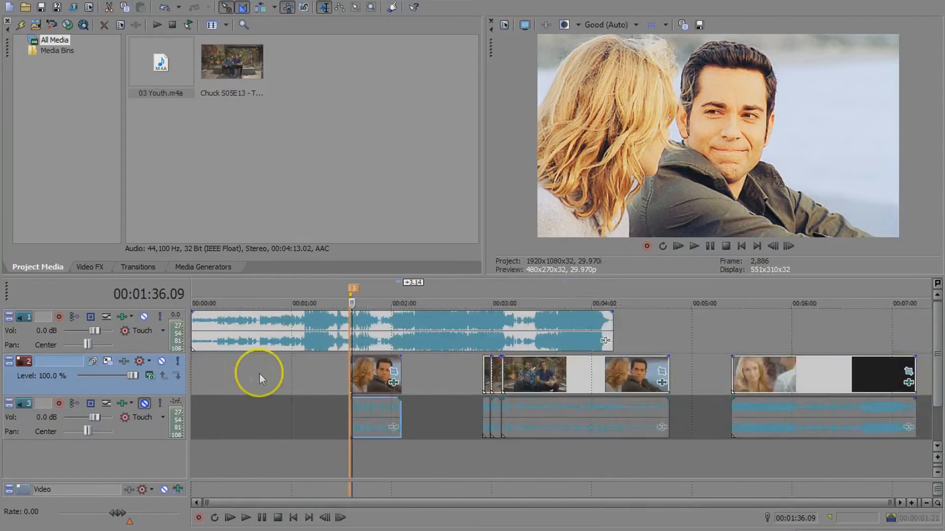
pyautogui.doubleClick(381, 377)
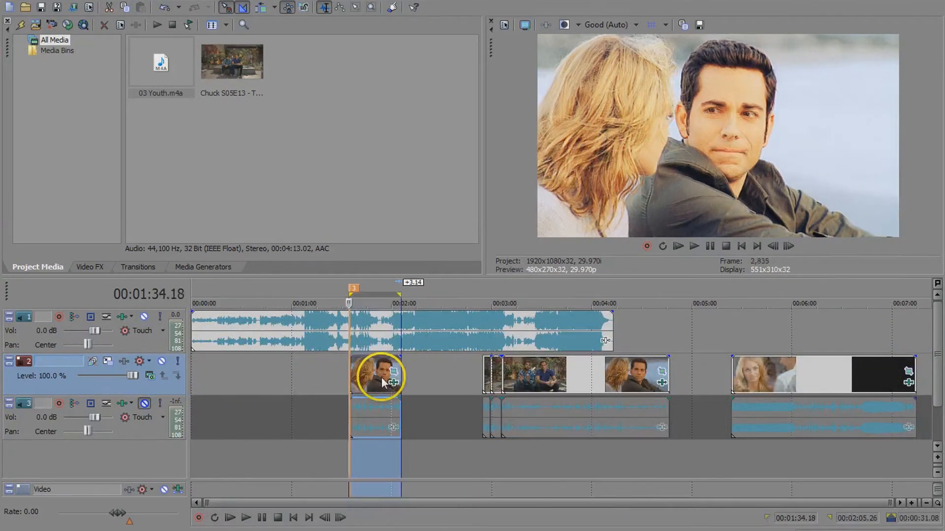
pyautogui.click(362, 389)
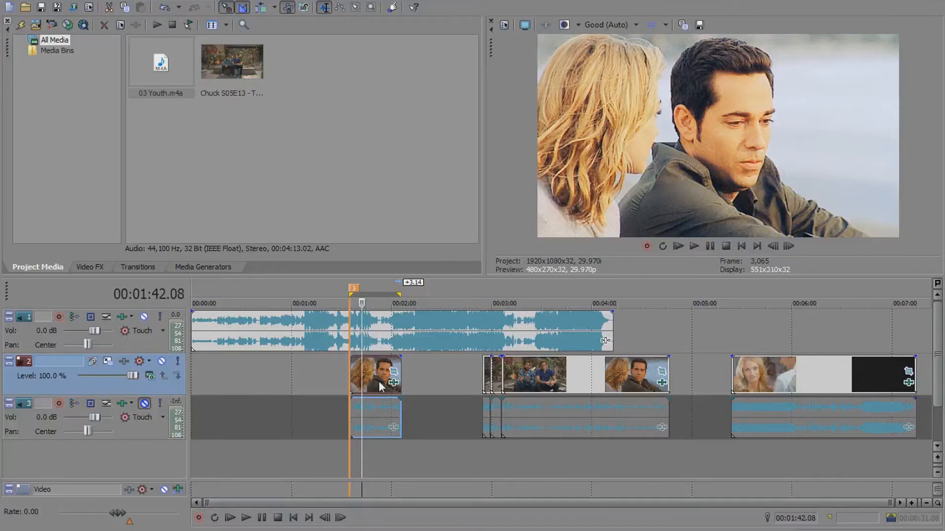
pyautogui.press('space')
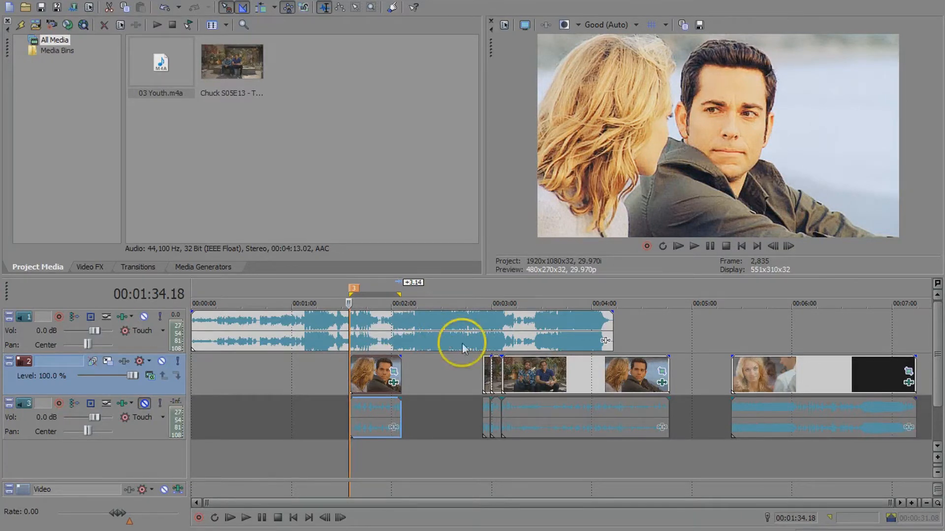
# - Compare the beach clip's frames at marker 2 (00:01:34.27), at about 00:01:39.19 and at marker 1 (00:01:34.18)
pyautogui.scroll(3, 497, 355)
pyautogui.click(559, 367)
pyautogui.scroll(4, 559, 367)
pyautogui.click(541, 365)
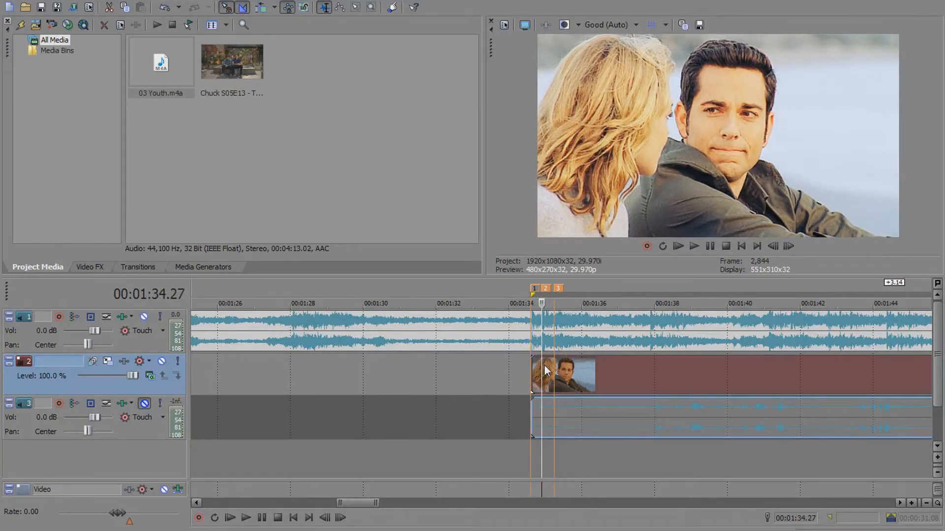
pyautogui.click(715, 382)
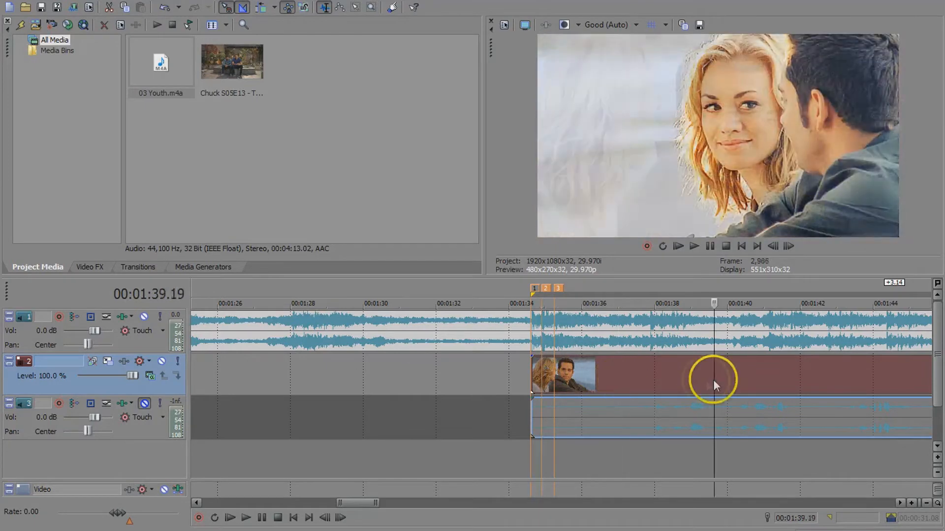
pyautogui.click(543, 377)
pyautogui.scroll(2, 536, 374)
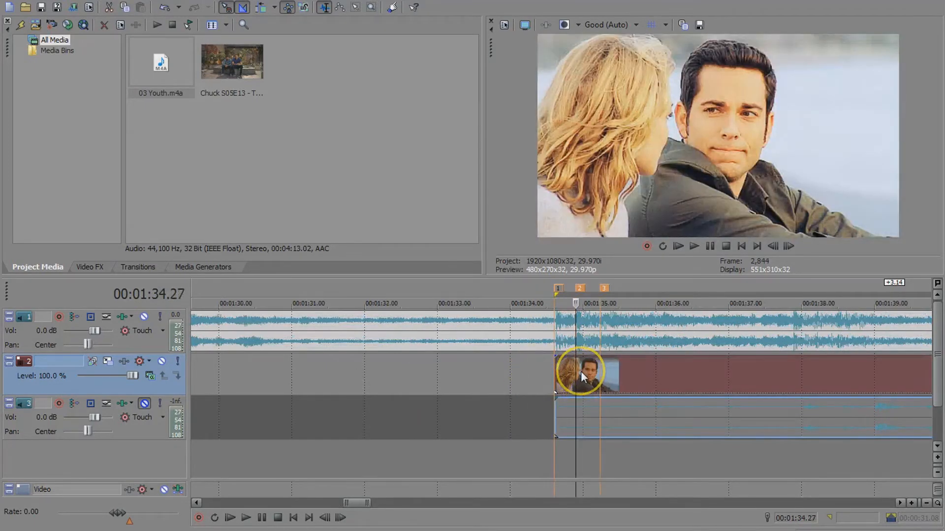
pyautogui.click(553, 372)
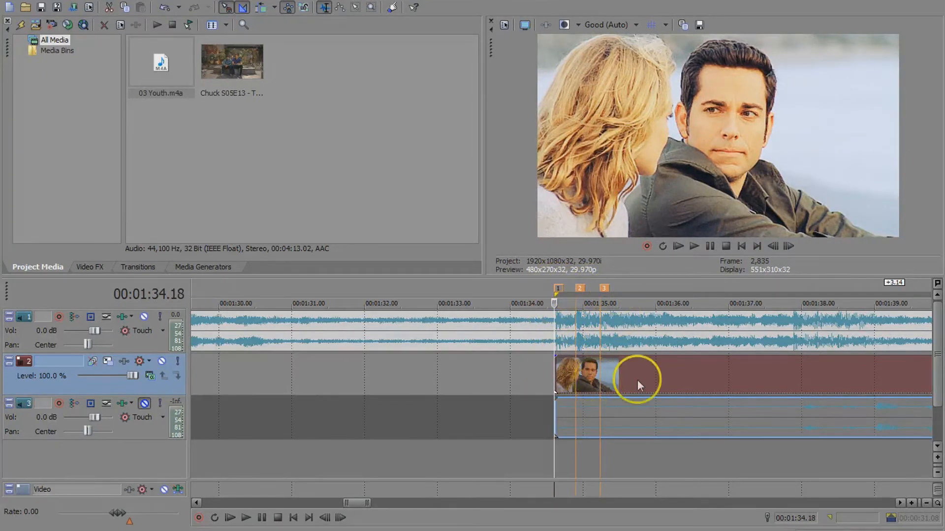
# - Split the beach clip at markers 2 and 3 and at 00:01:36.01, shifting footage so different shots fall on the beats
pyautogui.click(576, 383)
pyautogui.press('s')
pyautogui.moveTo(577, 383); pyautogui.dragTo(798, 383)
pyautogui.click(601, 375)
pyautogui.press('s')
pyautogui.click(658, 373)
pyautogui.press('s')
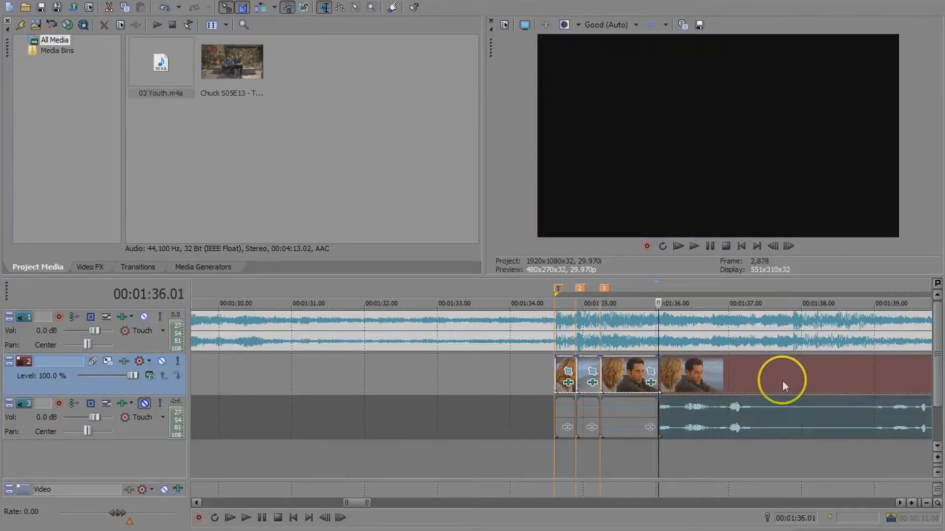
# - Play the beat-cut beach clips from just before marker 1, at 00:01:34.15
pyautogui.click(549, 364)
pyautogui.click(694, 246)
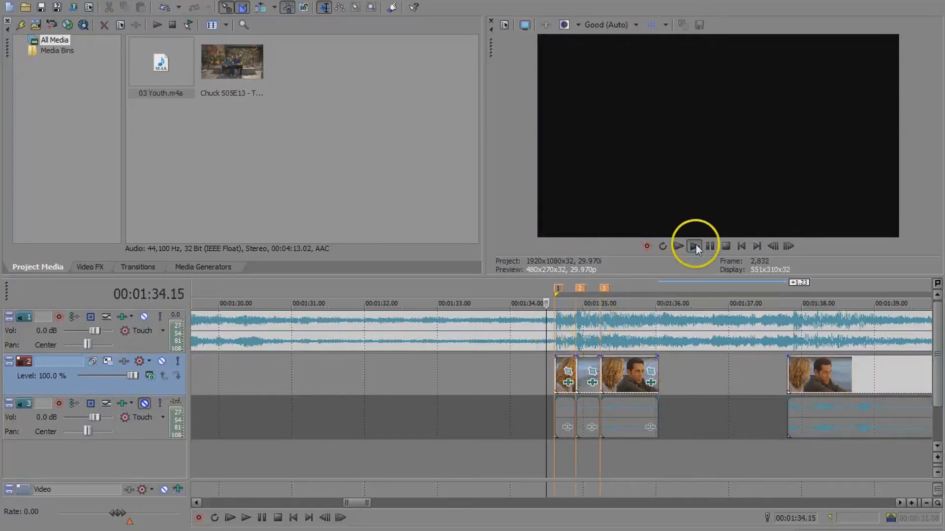
pyautogui.click(725, 246)
# - Overlap the first two short beach clips around marker 2 to create a crossfade 8 frames long
pyautogui.click(542, 373)
pyautogui.moveTo(554, 364); pyautogui.dragTo(579, 365)
pyautogui.scroll(2, 562, 370)
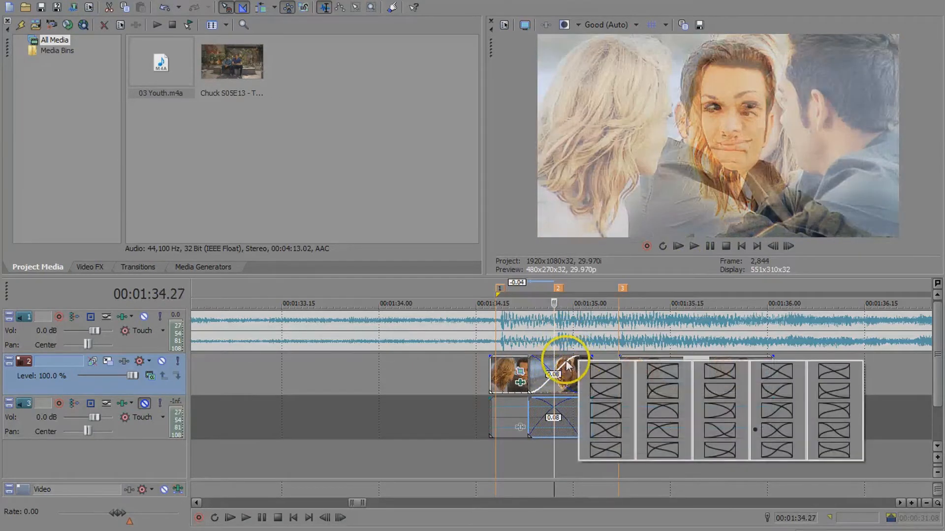
# - Examine the fade curve options available for the crossfade at marker 2
pyautogui.click(564, 364)
pyautogui.rightClick(577, 363)
pyautogui.click(563, 363)
pyautogui.click(555, 373)
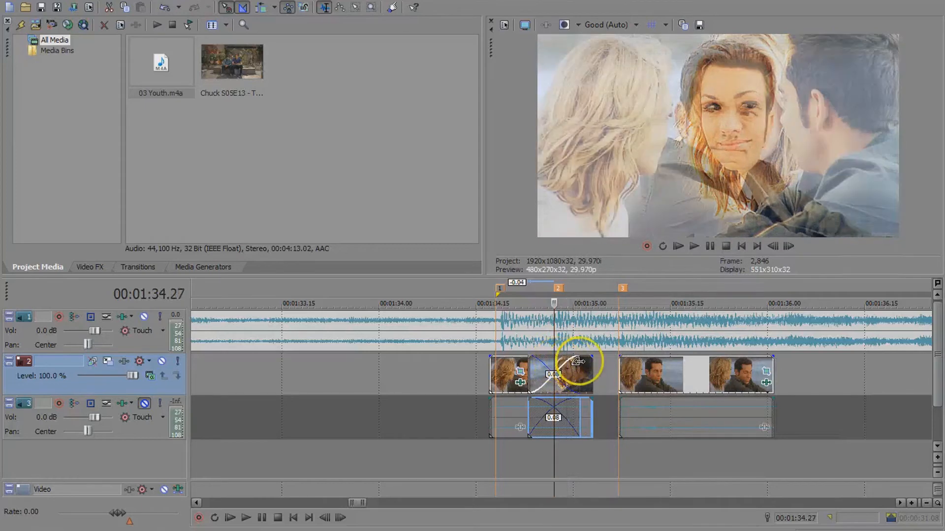
pyautogui.moveTo(576, 361); pyautogui.dragTo(577, 363)
pyautogui.rightClick(578, 363)
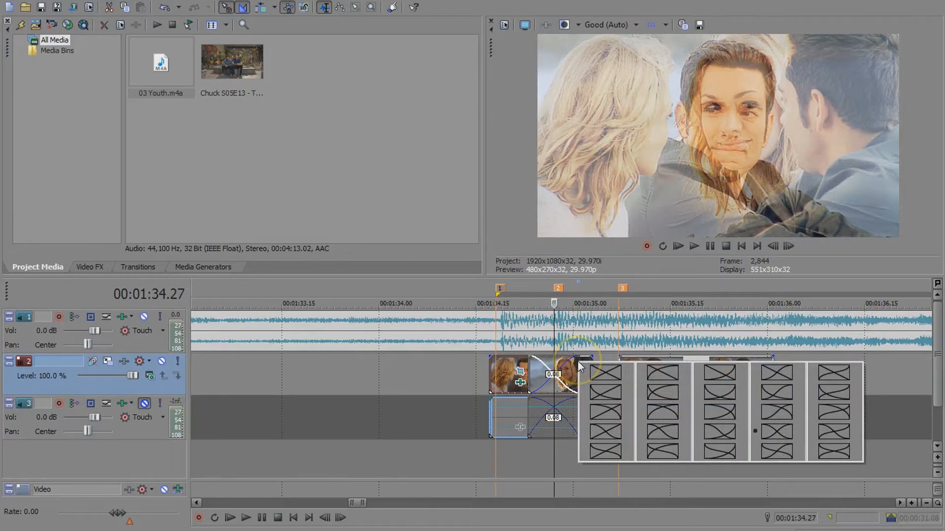
pyautogui.click(556, 367)
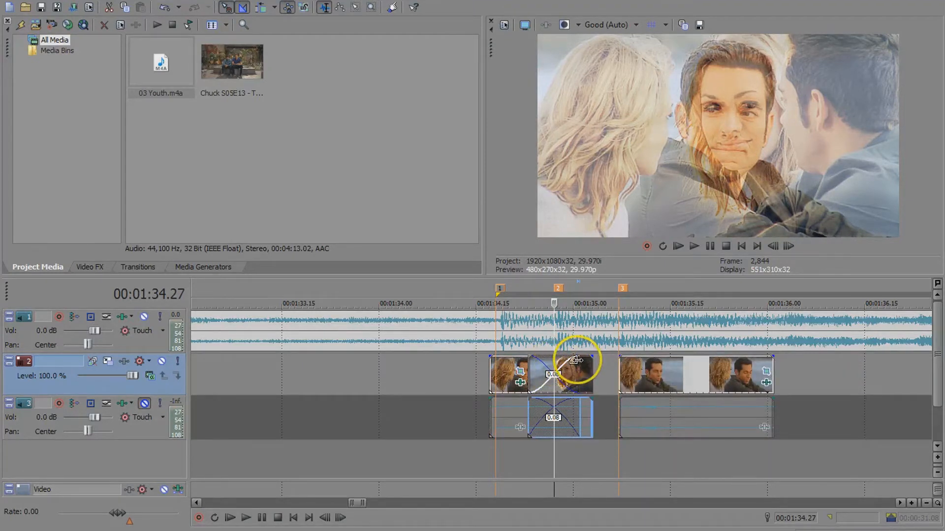
# - Set the crossfade to the linear curve pair and check a frame within it, at 00:01:34.29
pyautogui.rightClick(575, 361)
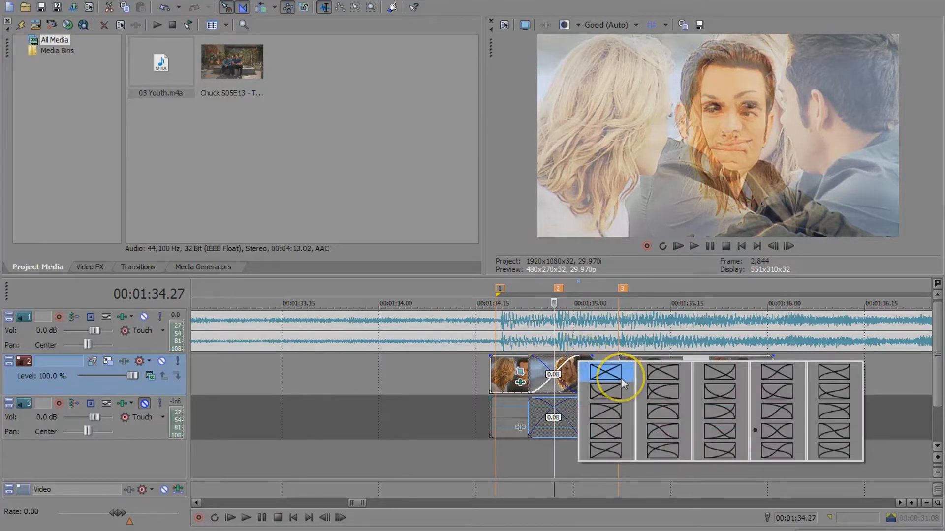
pyautogui.click(621, 379)
pyautogui.rightClick(577, 361)
pyautogui.click(567, 365)
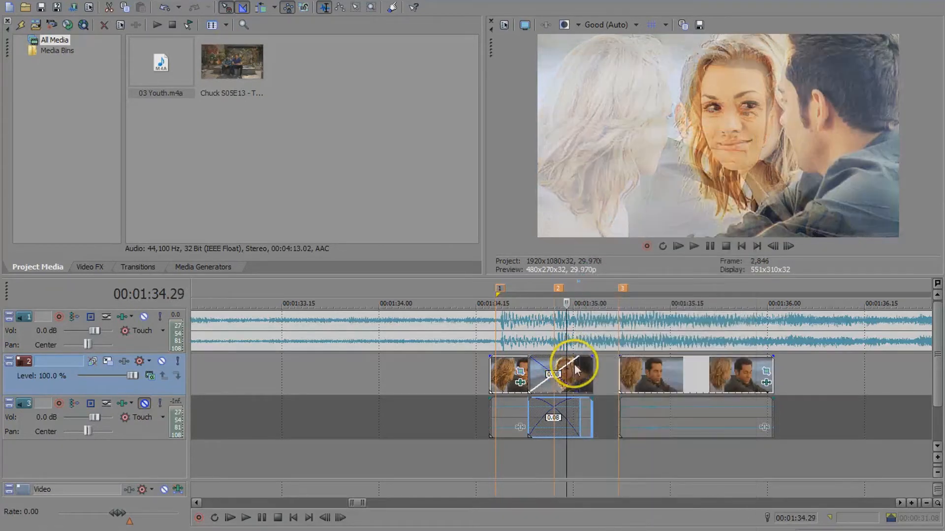
# - Give the crossfade a slow-starting fade-in curve and check the blend at marker 2, at 00:01:34.27
pyautogui.rightClick(582, 359)
pyautogui.click(727, 394)
pyautogui.rightClick(563, 372)
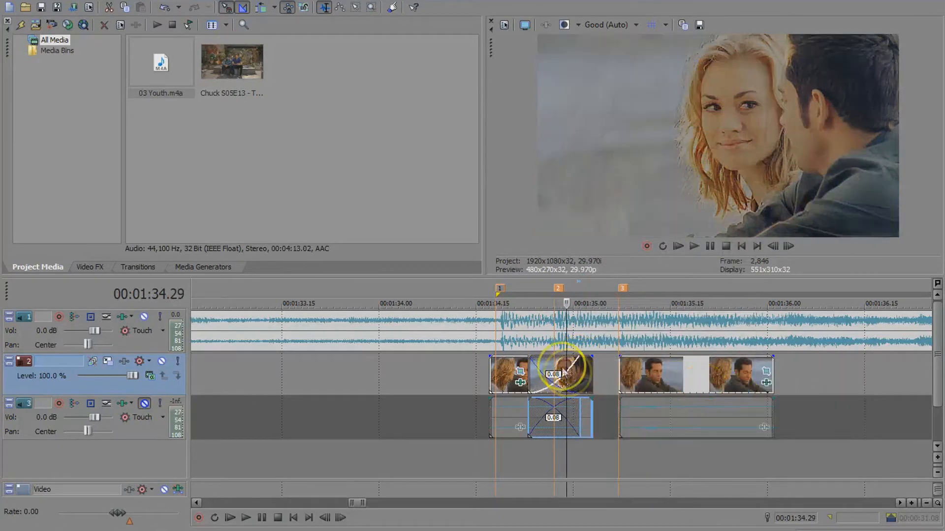
pyautogui.press('Left')
pyautogui.press('Left')
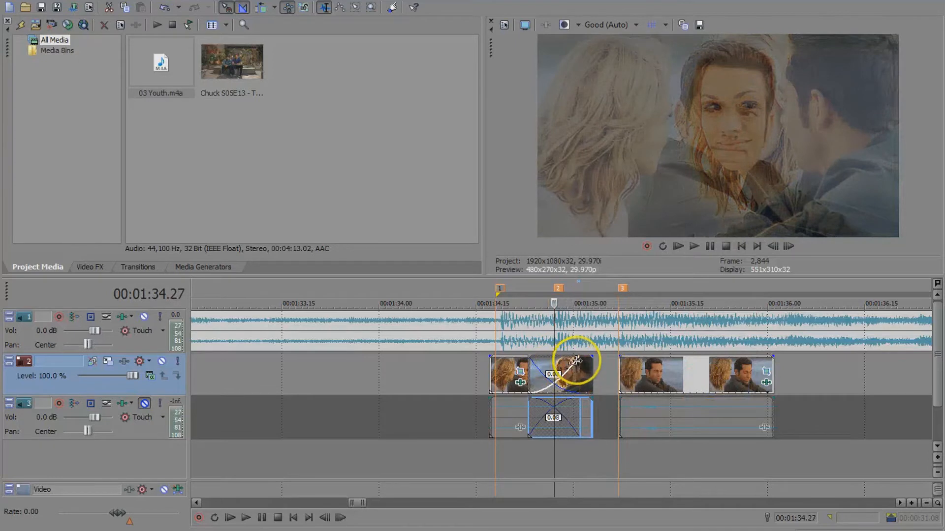
# - Try other curve pairs on the crossfade at marker 2, ending with the smooth fade-in and fade-out pair
pyautogui.rightClick(575, 361)
pyautogui.click(739, 378)
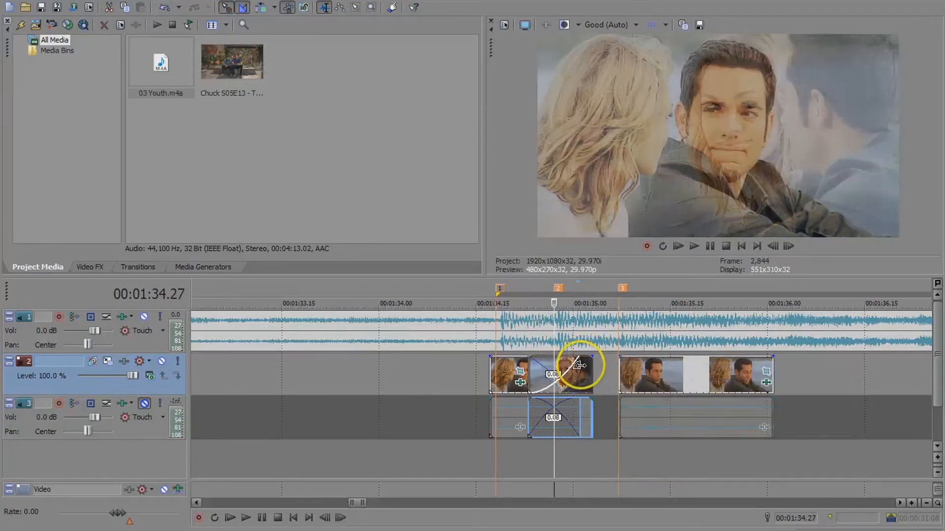
pyautogui.rightClick(575, 363)
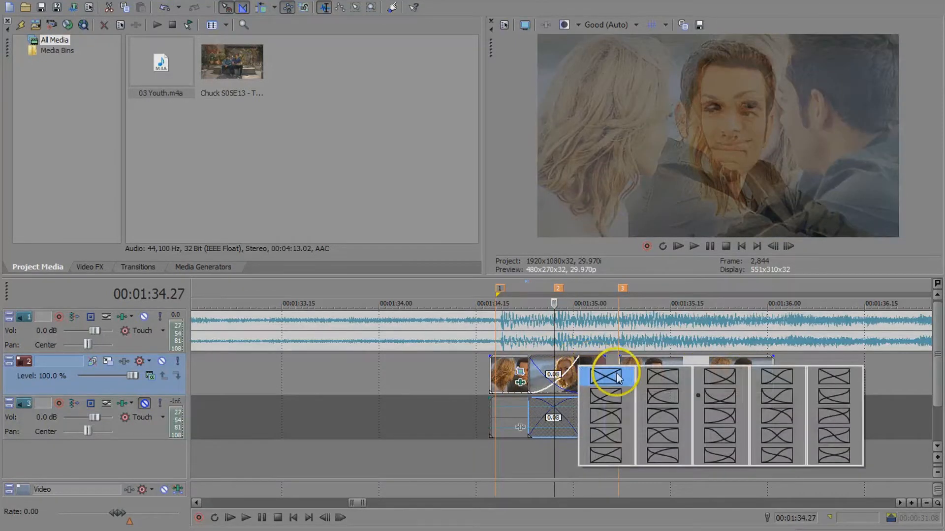
pyautogui.click(776, 435)
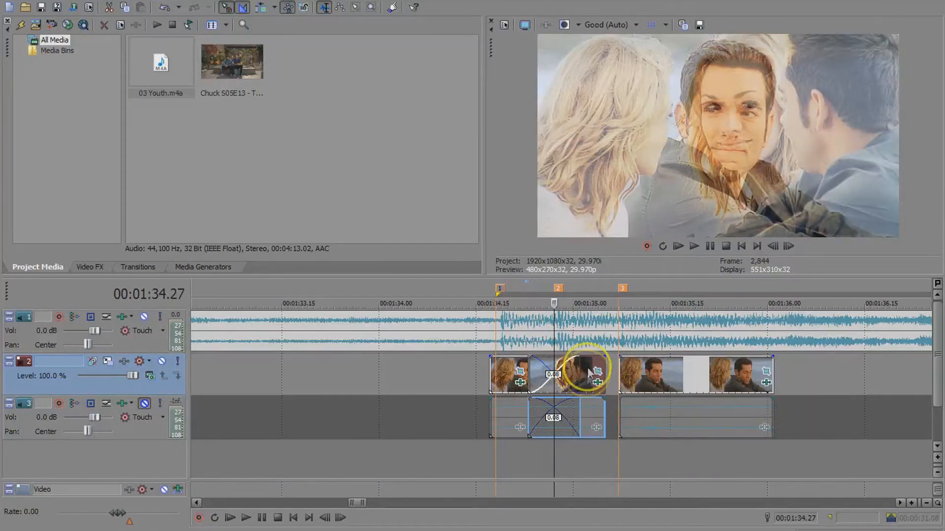
# - Crossfade the second and third clips over 8 frames around marker 3, and give the first clip's fade-in the slow-starting curve
pyautogui.moveTo(603, 371); pyautogui.dragTo(514, 362)
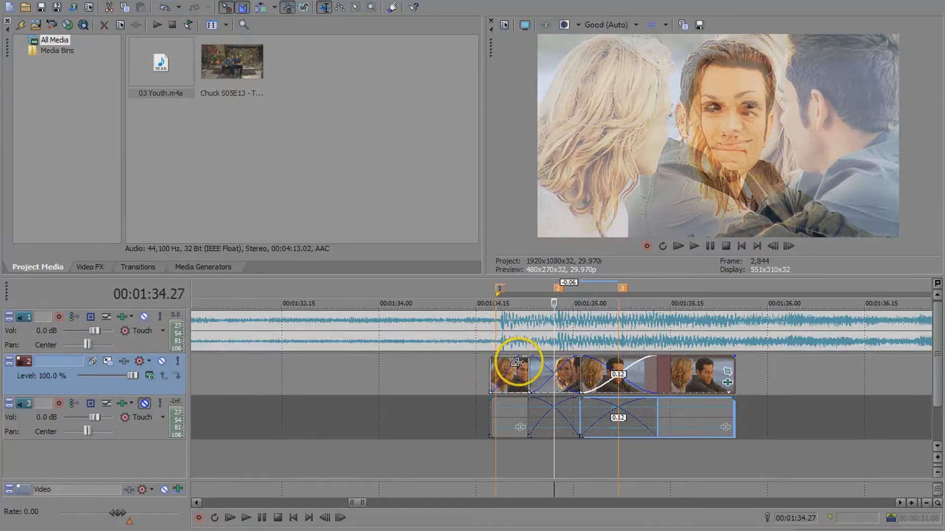
pyautogui.rightClick(517, 362)
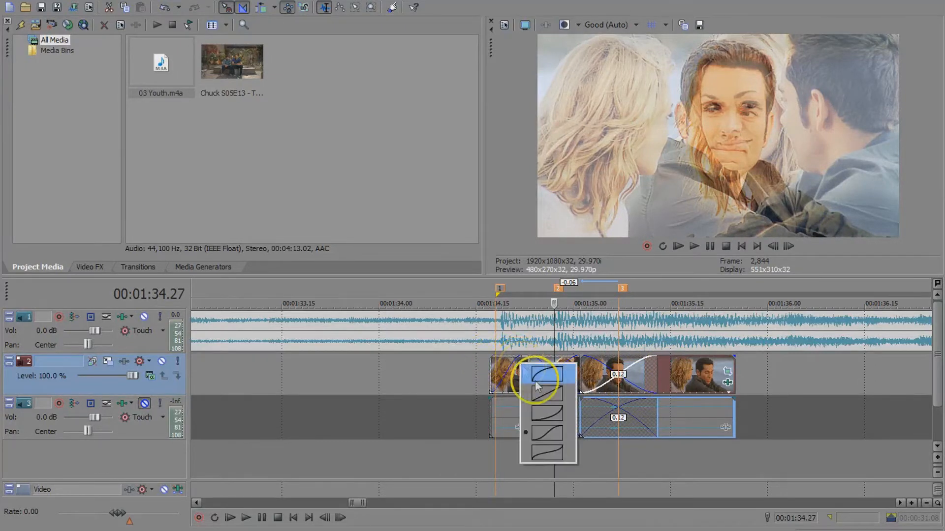
pyautogui.click(556, 419)
pyautogui.click(571, 370)
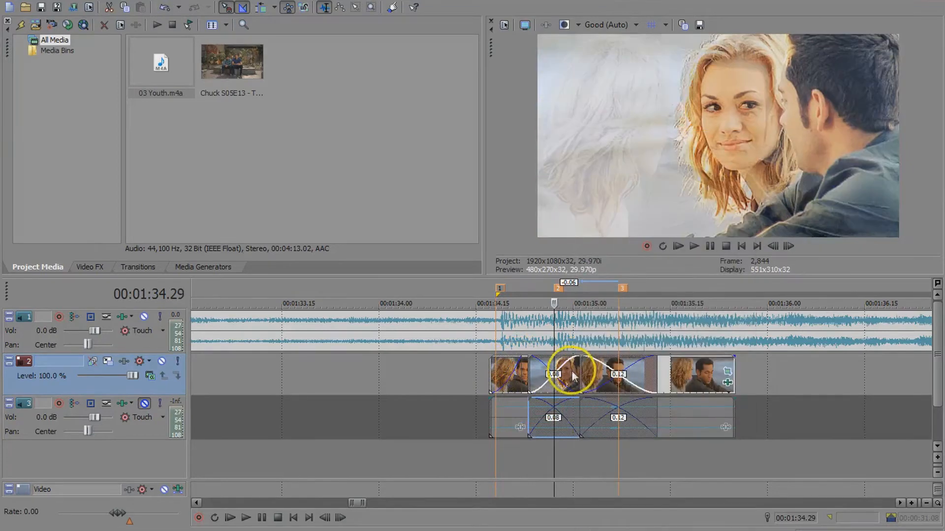
pyautogui.moveTo(583, 367); pyautogui.dragTo(635, 371)
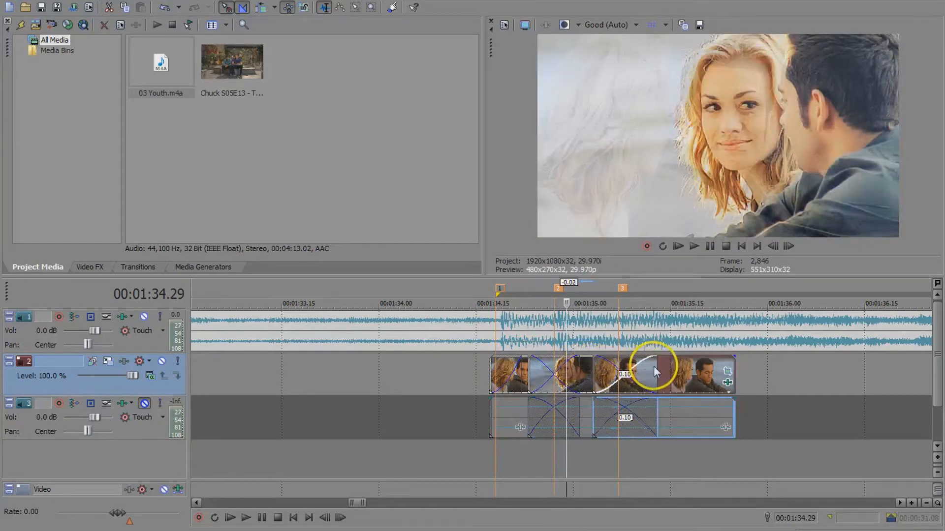
# - Give the crossfades at markers 2 and 3 the same curve pair with a slow-starting fade-in
pyautogui.rightClick(579, 366)
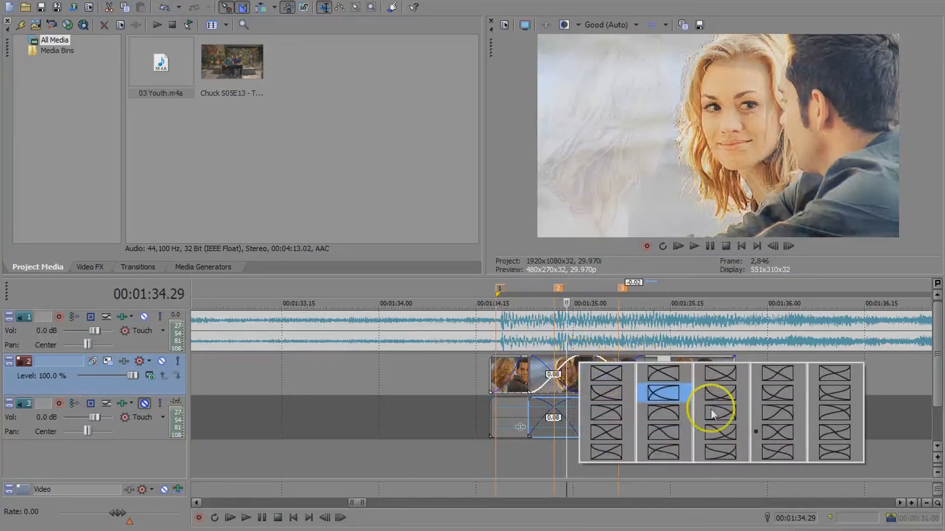
pyautogui.click(718, 392)
pyautogui.rightClick(634, 366)
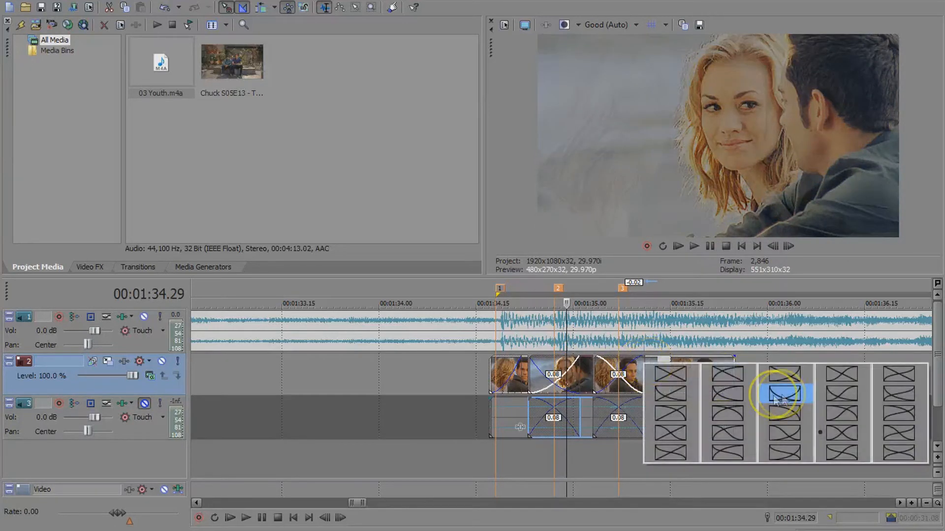
pyautogui.click(783, 397)
# - Play the crossfaded clips from 00:01:34.14, just before marker 1
pyautogui.click(469, 380)
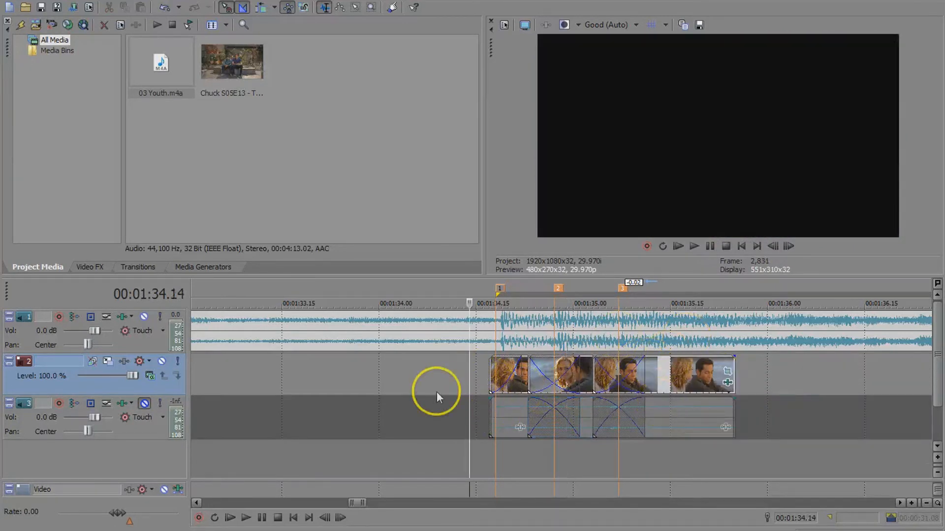
pyautogui.click(694, 246)
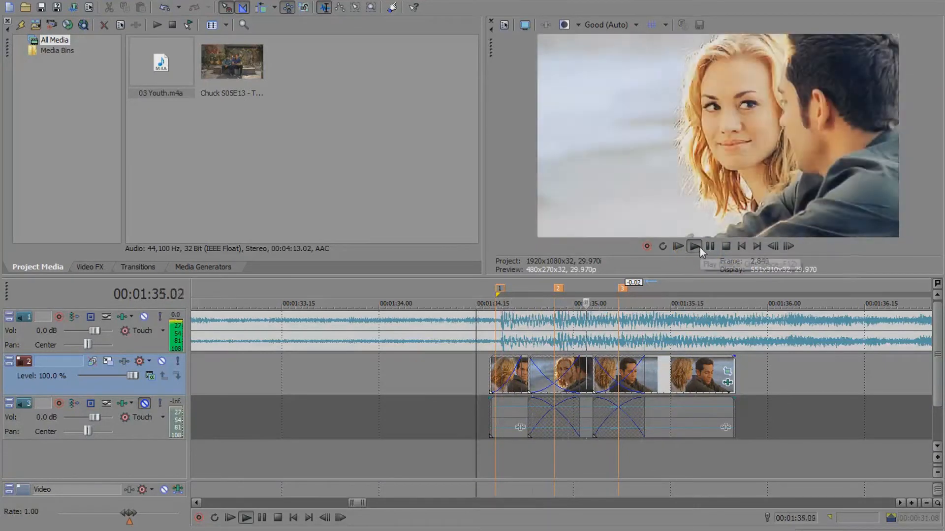
pyautogui.click(726, 246)
# - Extend the end of the third clip by 22 frames and play the sequence from just before marker 1
pyautogui.click(704, 377)
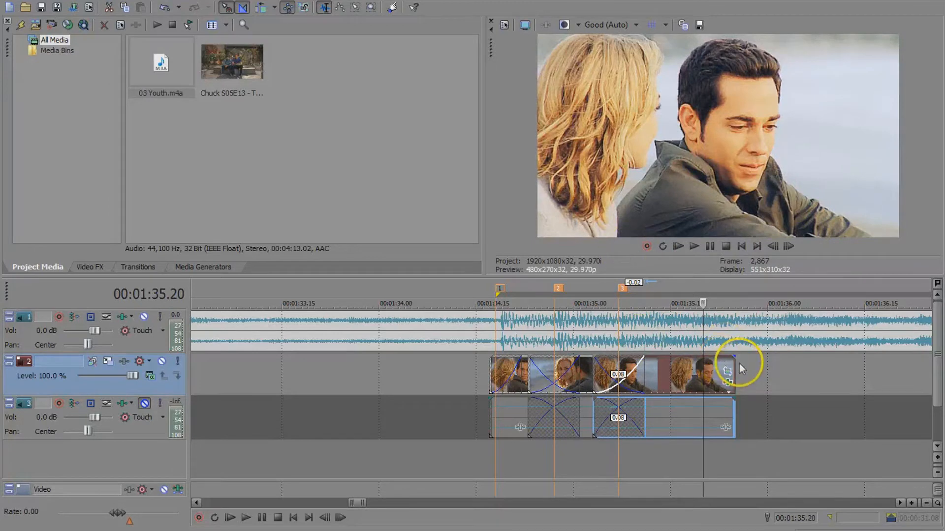
pyautogui.moveTo(734, 369); pyautogui.dragTo(877, 369)
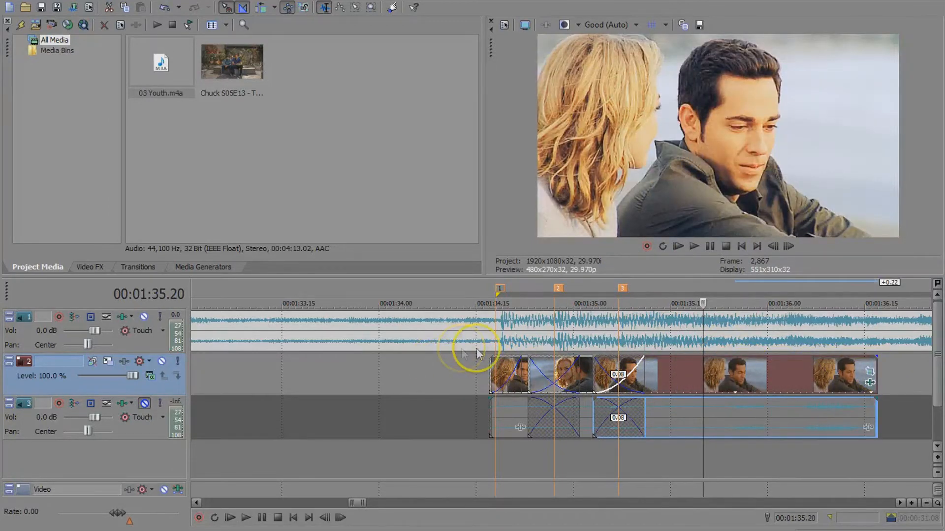
pyautogui.click(470, 348)
pyautogui.click(704, 246)
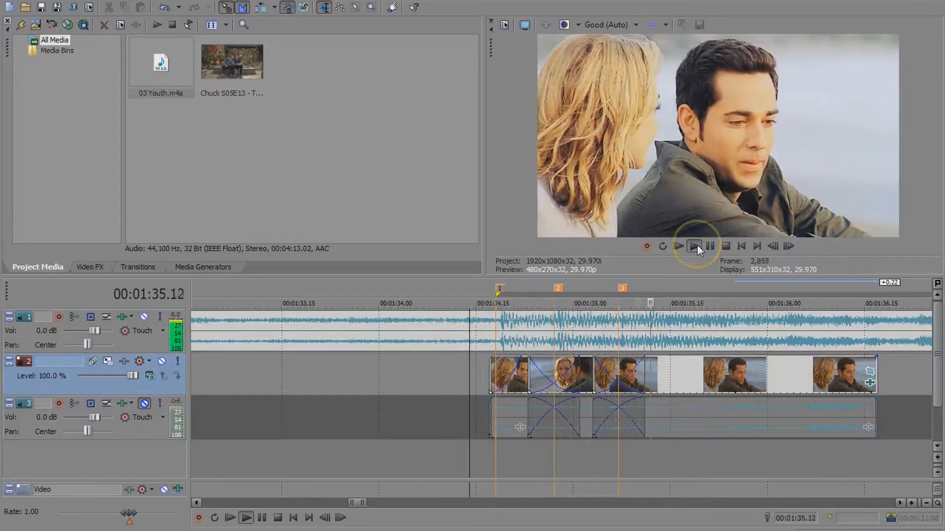
pyautogui.click(726, 246)
# - Crossfade the next beach clip with the third clip over 26 frames, split it at 00:01:37.24 and move the remainder away
pyautogui.scroll(-4, 678, 348)
pyautogui.moveTo(676, 371); pyautogui.dragTo(615, 379)
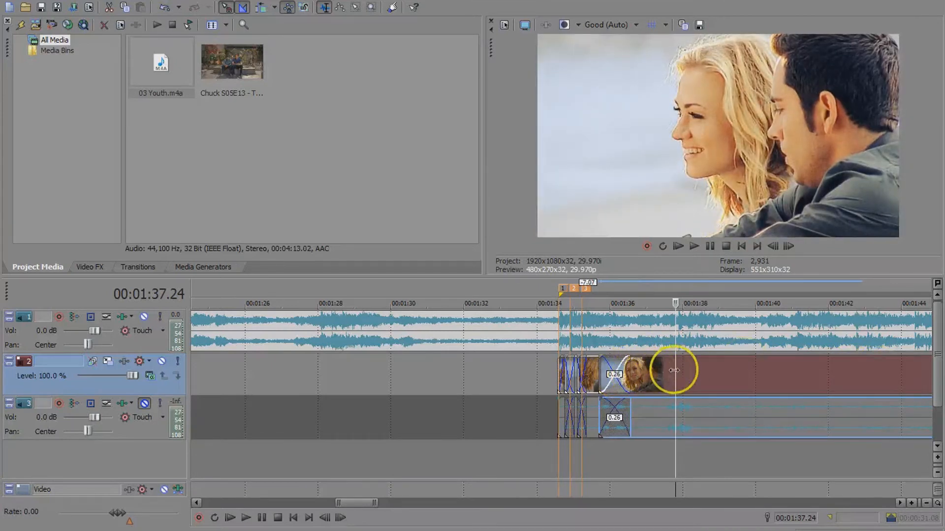
pyautogui.press('s')
pyautogui.moveTo(701, 372); pyautogui.dragTo(792, 372)
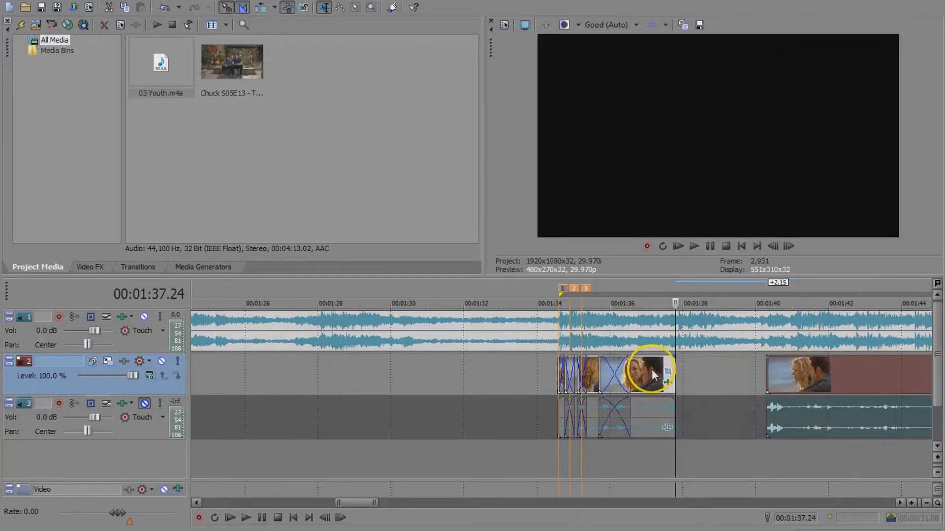
# - Play to find the next beat, extend the fourth clip's end to 00:01:37.27 and add a fade-out of 00:00:01.01
pyautogui.click(651, 374)
pyautogui.click(695, 247)
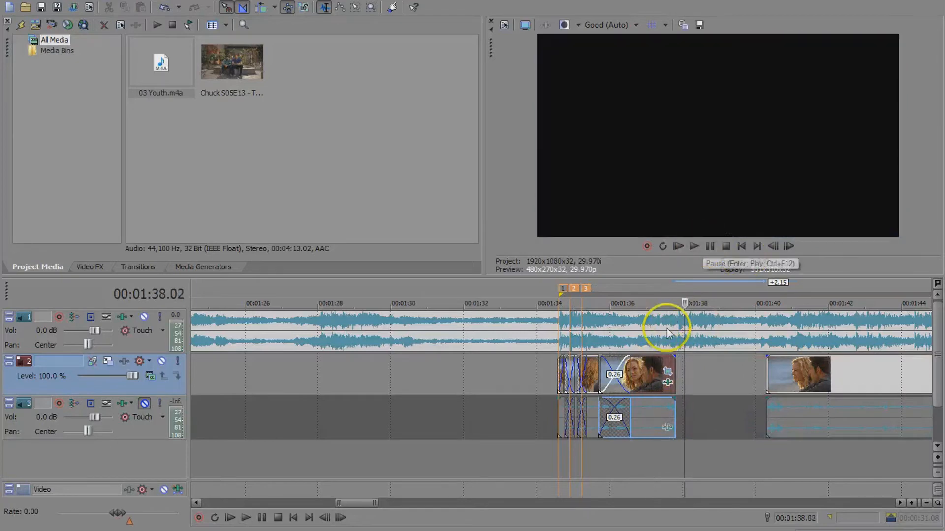
pyautogui.click(675, 320)
pyautogui.moveTo(679, 358); pyautogui.dragTo(682, 354)
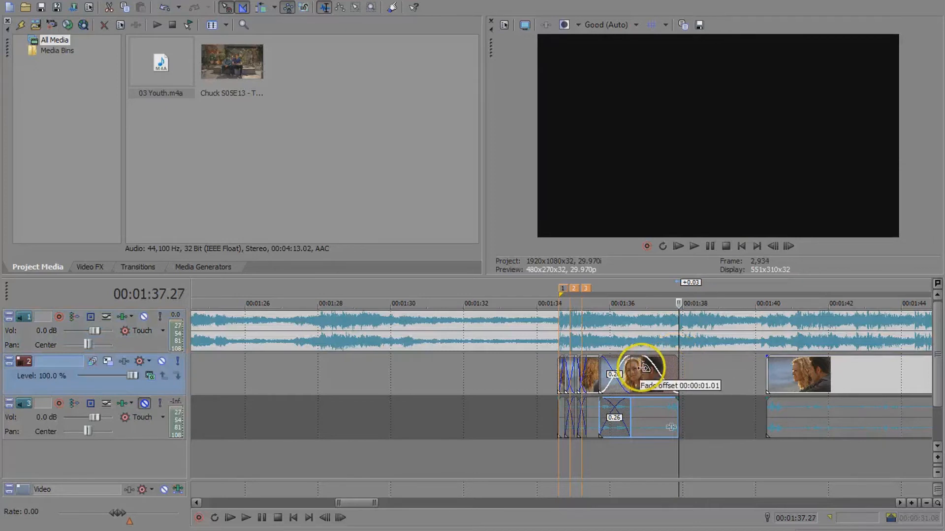
# - Add marker 4 at the beat, trim the fourth clip's end to 00:01:37.26 and align the marker with it
pyautogui.scroll(5, 655, 359)
pyautogui.press('m')
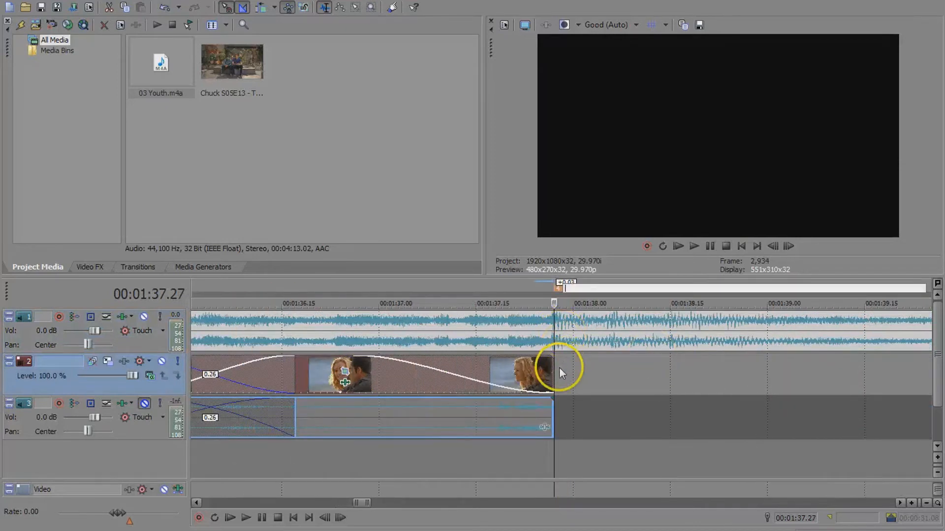
pyautogui.press('Return')
pyautogui.press('Left')
pyautogui.moveTo(553, 369); pyautogui.dragTo(547, 368)
pyautogui.press('Right')
pyautogui.press('Left')
pyautogui.moveTo(559, 290); pyautogui.dragTo(552, 294)
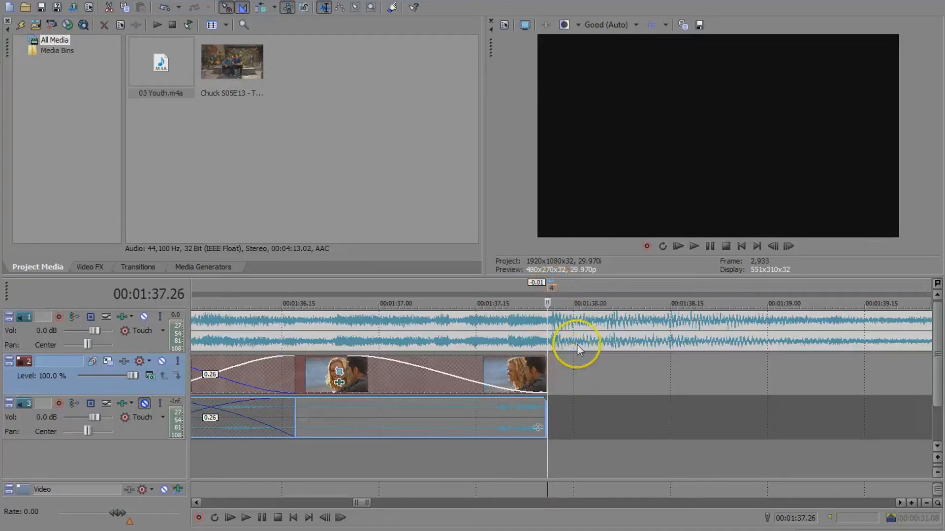
# - Play the fourth clip's fade-out from 00:01:36.26 and check the darkened frame at 00:01:37.18
pyautogui.scroll(-1, 580, 350)
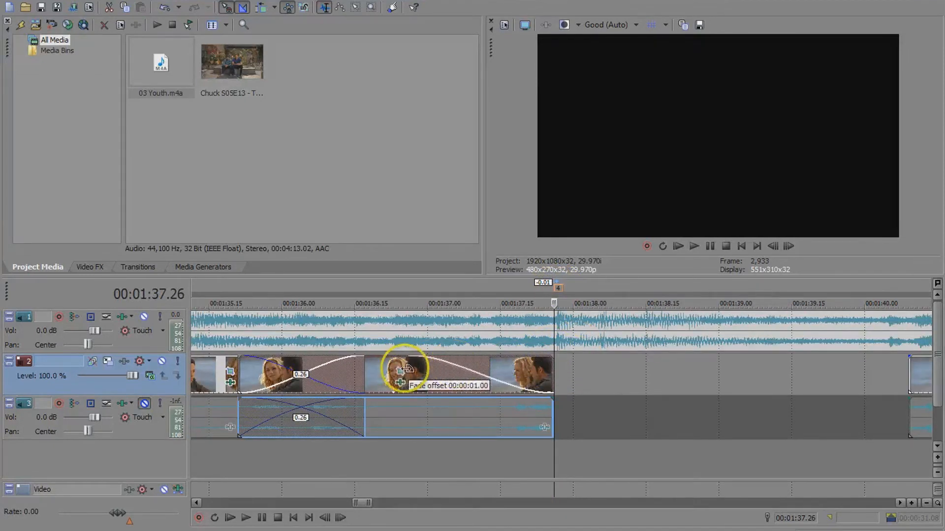
pyautogui.click(407, 368)
pyautogui.click(693, 246)
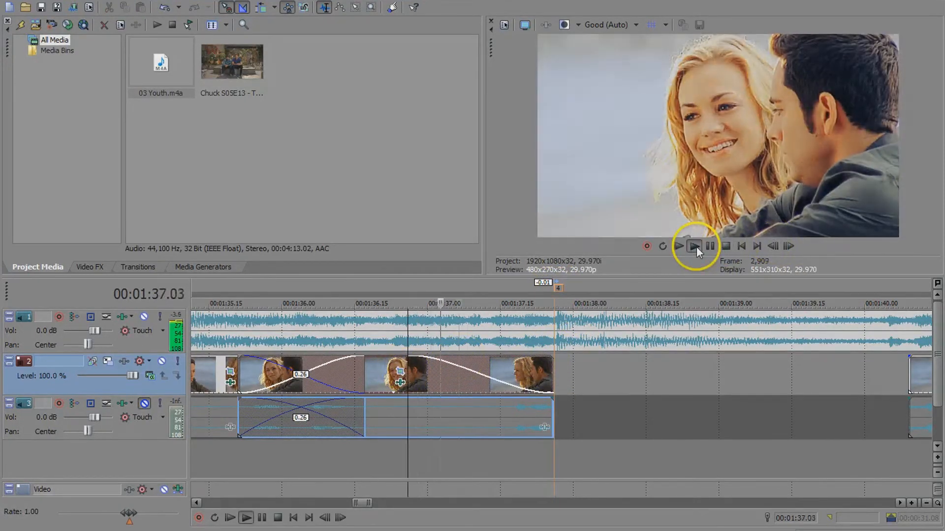
pyautogui.click(726, 247)
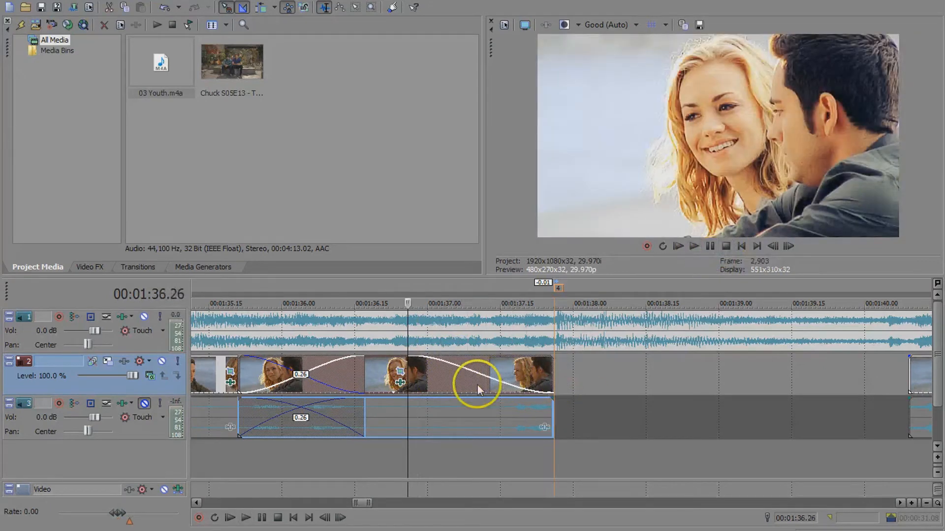
pyautogui.click(476, 377)
pyautogui.click(500, 378)
pyautogui.scroll(-2, 407, 371)
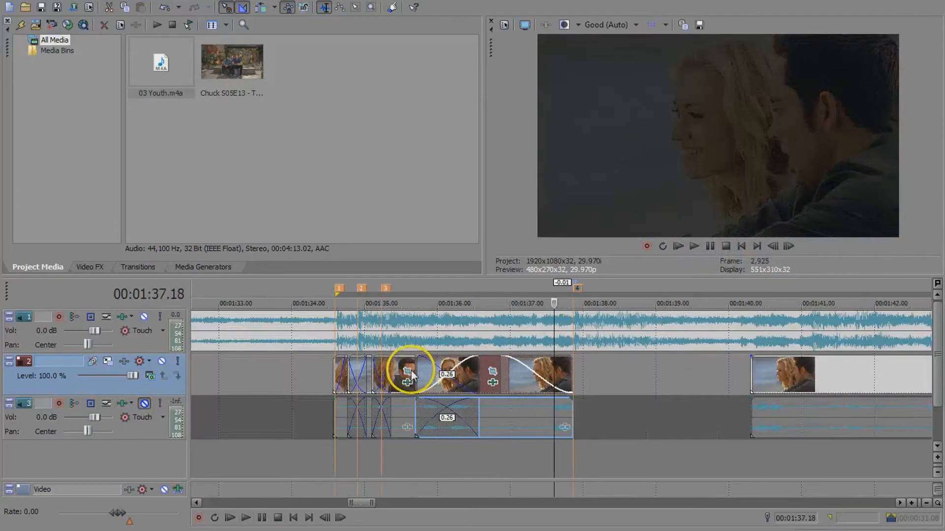
# - Lengthen the crossfade between the third and fourth clips to 1 second and play the sequence from 00:01:34.17
pyautogui.click(477, 371)
pyautogui.moveTo(476, 370); pyautogui.dragTo(485, 372)
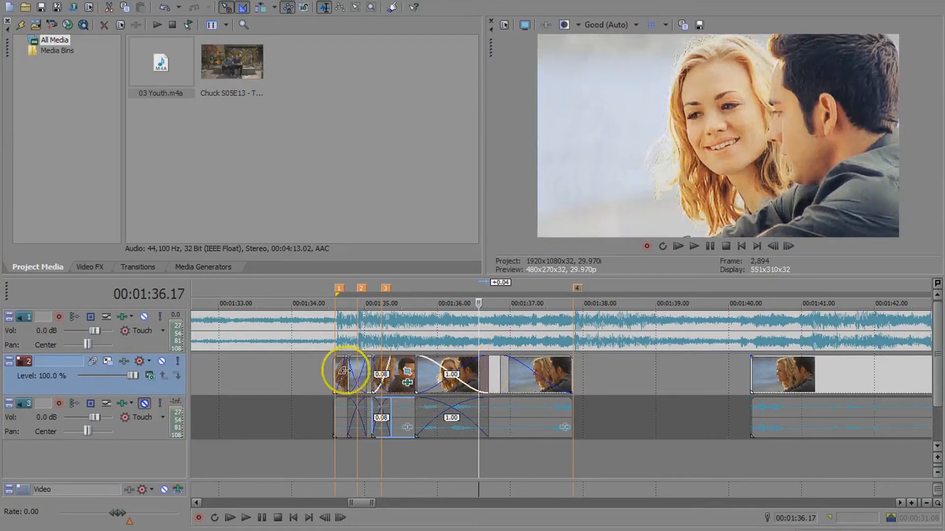
pyautogui.click(333, 371)
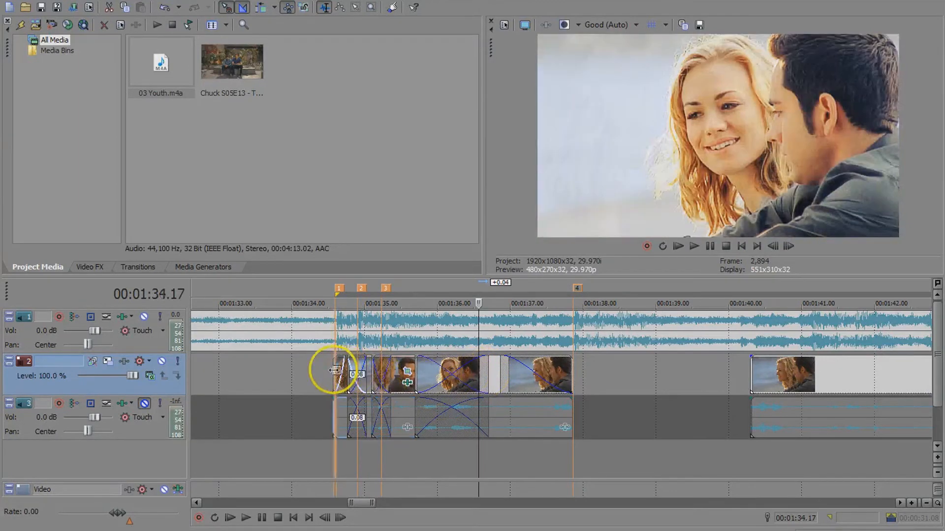
pyautogui.click(694, 246)
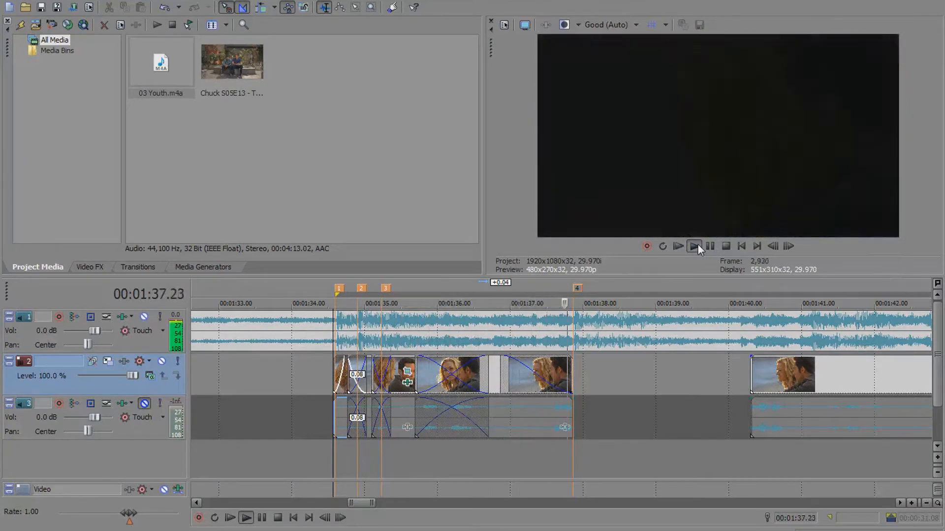
pyautogui.click(697, 245)
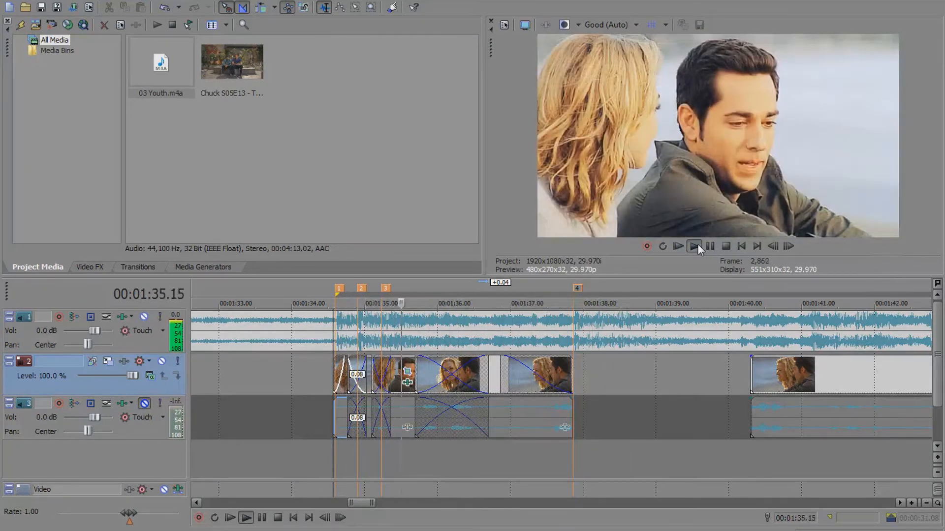
pyautogui.click(757, 247)
pyautogui.click(727, 246)
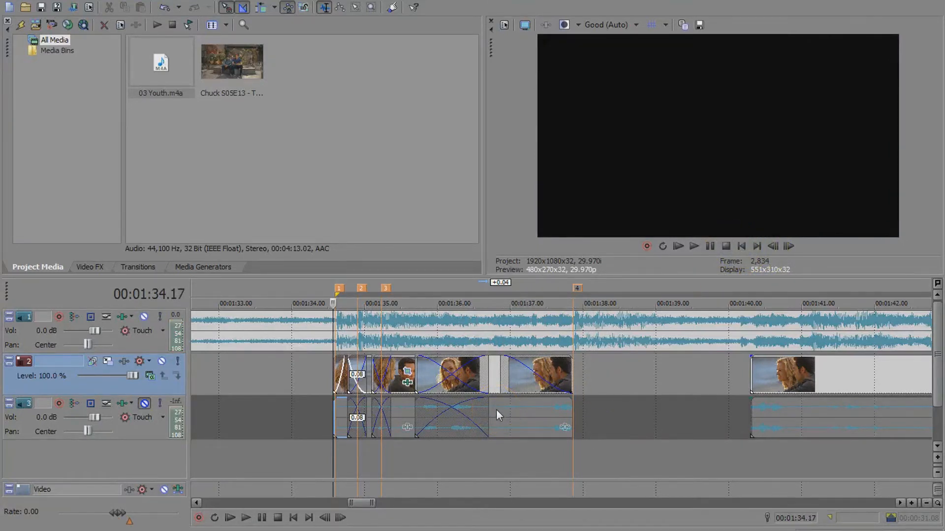
pyautogui.click(247, 382)
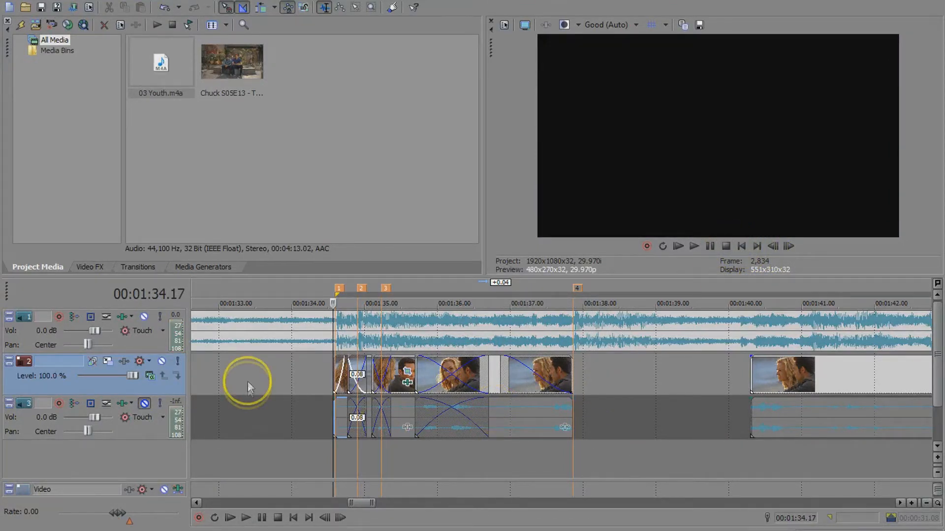
pyautogui.click(292, 369)
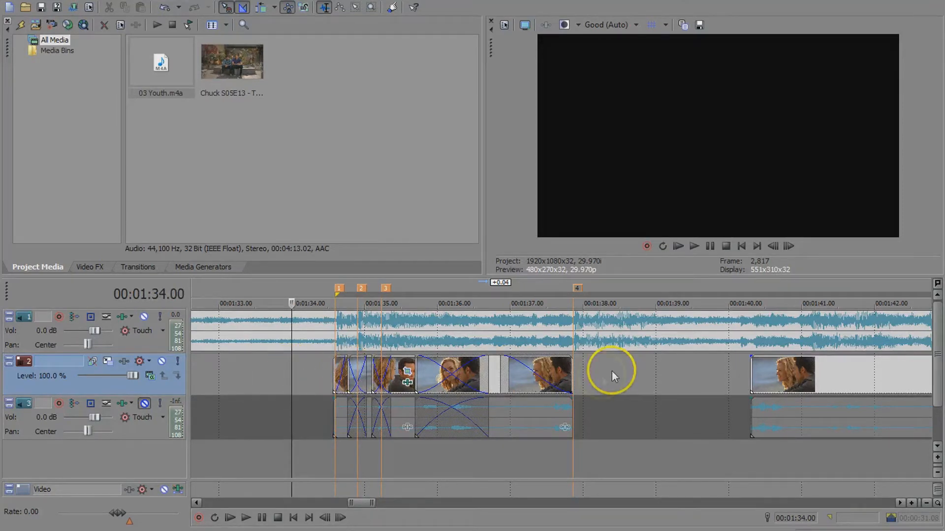
pyautogui.scroll(1, 574, 372)
pyautogui.click(652, 371)
# - Add the Sony Gaussian Blur effect to the second clip with its horizontal and vertical ranges set to 0
pyautogui.scroll(4, 652, 370)
pyautogui.click(584, 382)
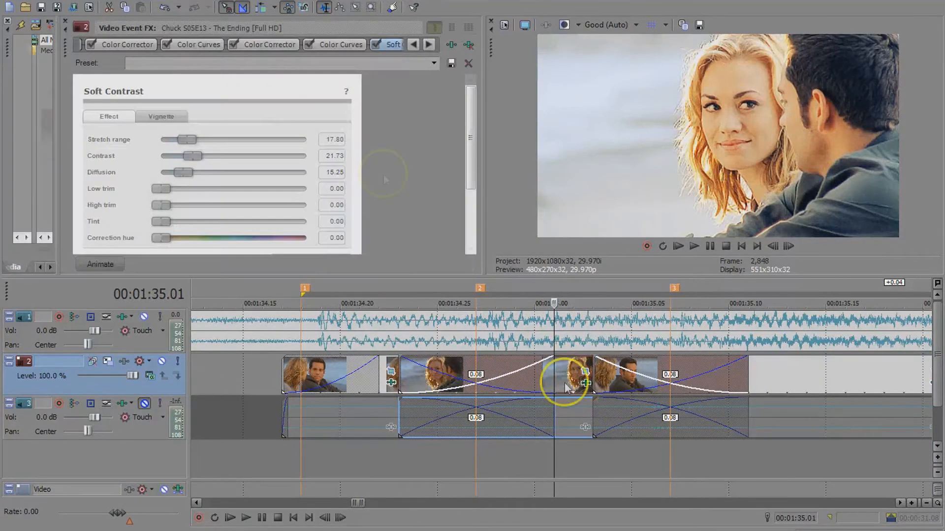
pyautogui.click(451, 45)
pyautogui.doubleClick(465, 213)
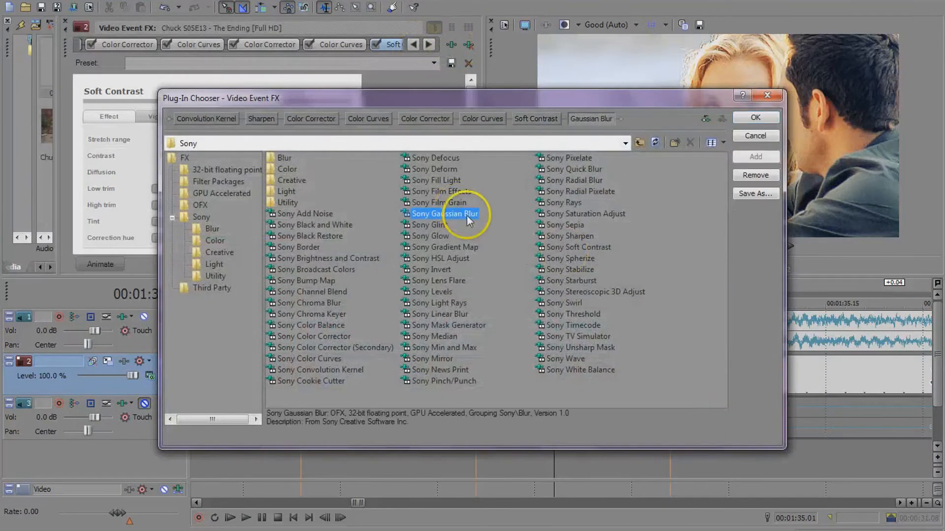
pyautogui.click(760, 121)
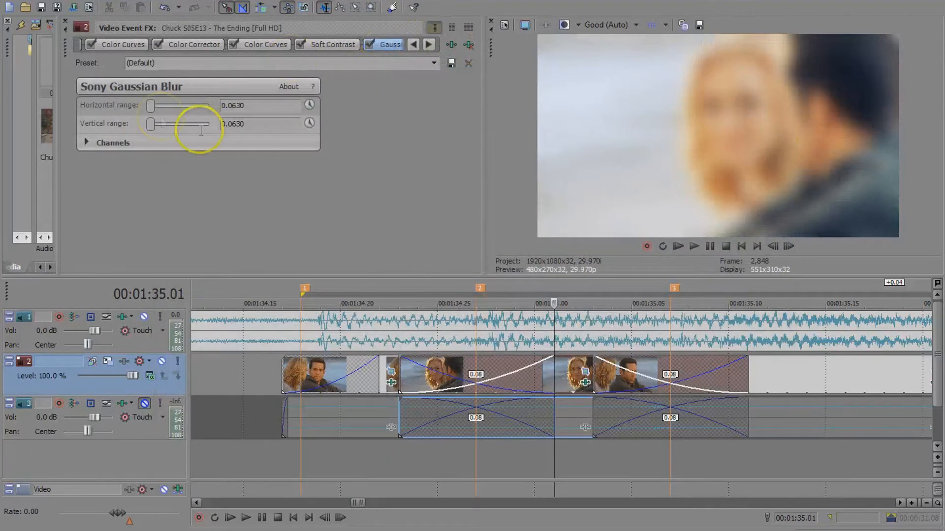
pyautogui.moveTo(154, 107); pyautogui.dragTo(147, 107)
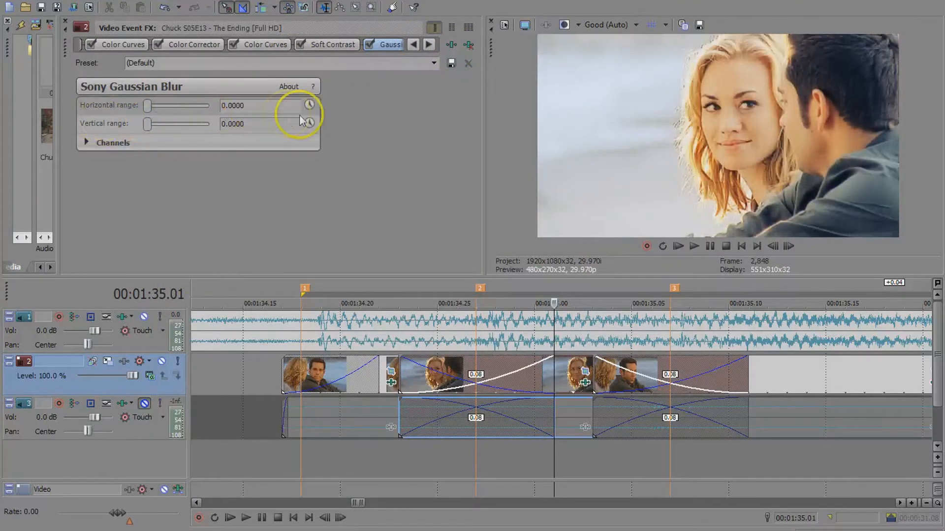
# - Animate the second clip's Gaussian Blur with an end keyframe at 00:00:00.10 and the Beat 3 preset on the starting keyframe
pyautogui.click(309, 105)
pyautogui.moveTo(155, 175); pyautogui.dragTo(291, 177)
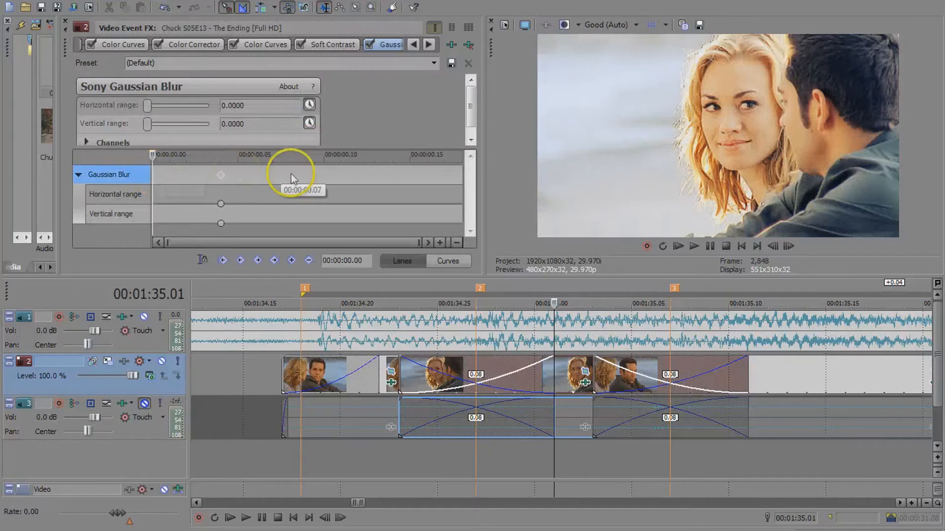
pyautogui.moveTo(396, 166); pyautogui.dragTo(380, 179)
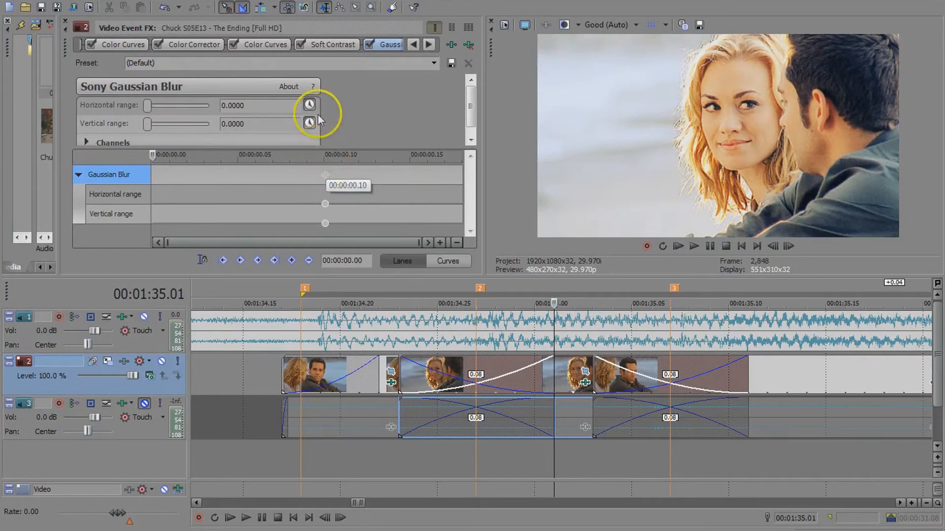
pyautogui.click(434, 63)
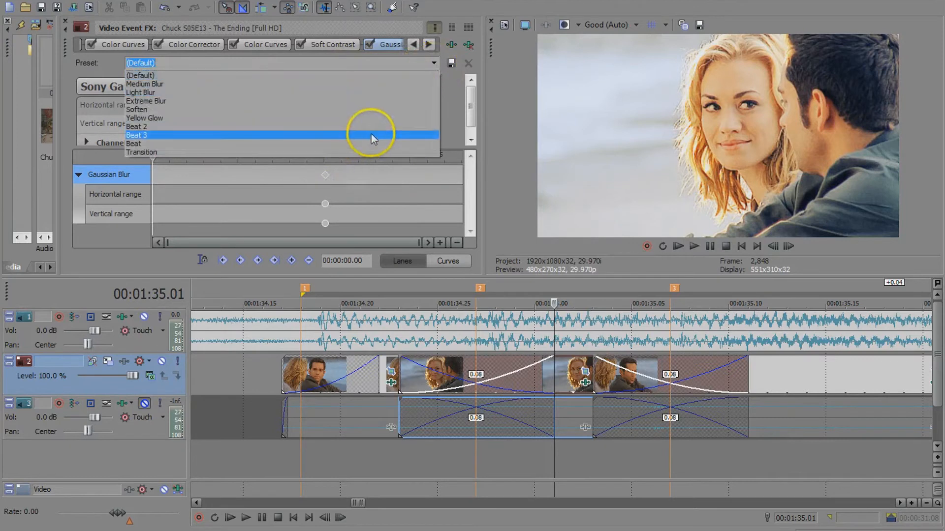
pyautogui.click(354, 136)
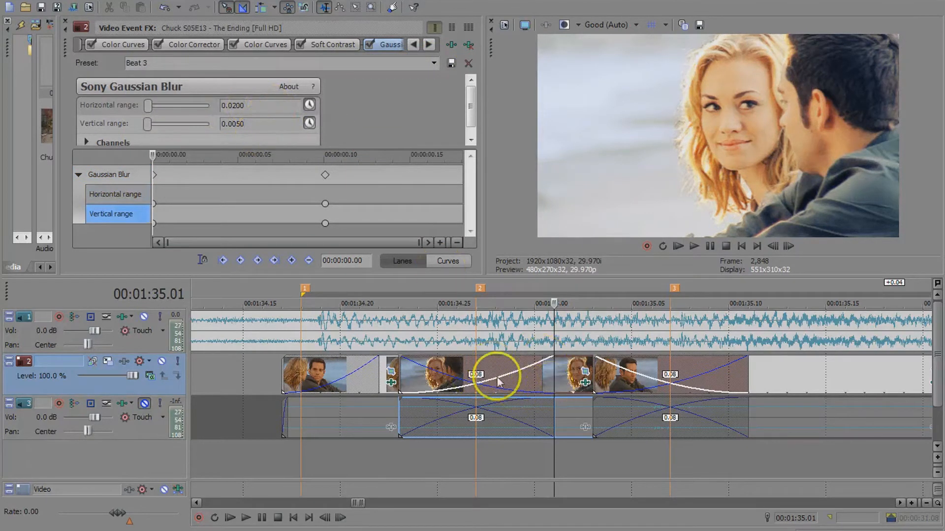
# - Play the second clip's animated blur from the clip's start and replay the sequence from 00:01:34.17
pyautogui.click(399, 363)
pyautogui.click(694, 246)
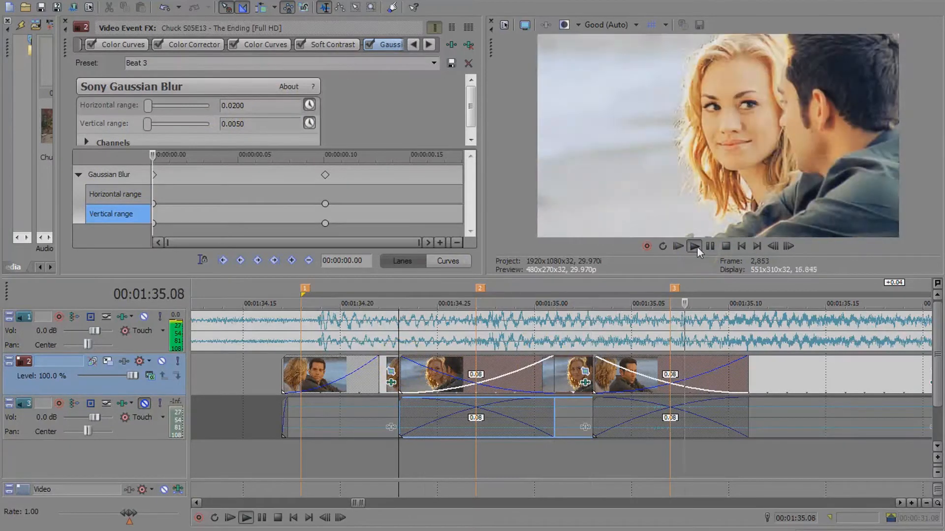
pyautogui.click(697, 246)
pyautogui.click(696, 247)
pyautogui.click(697, 246)
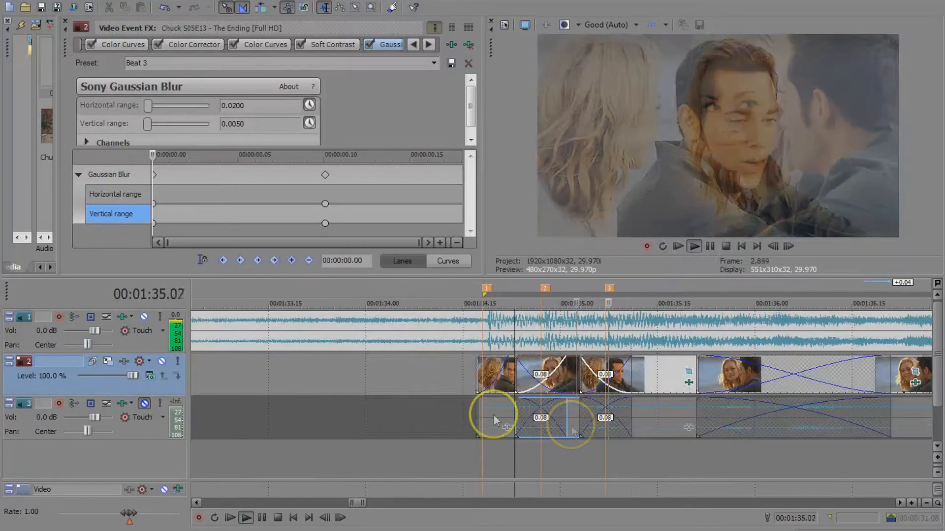
pyautogui.click(477, 428)
pyautogui.click(697, 246)
pyautogui.click(726, 246)
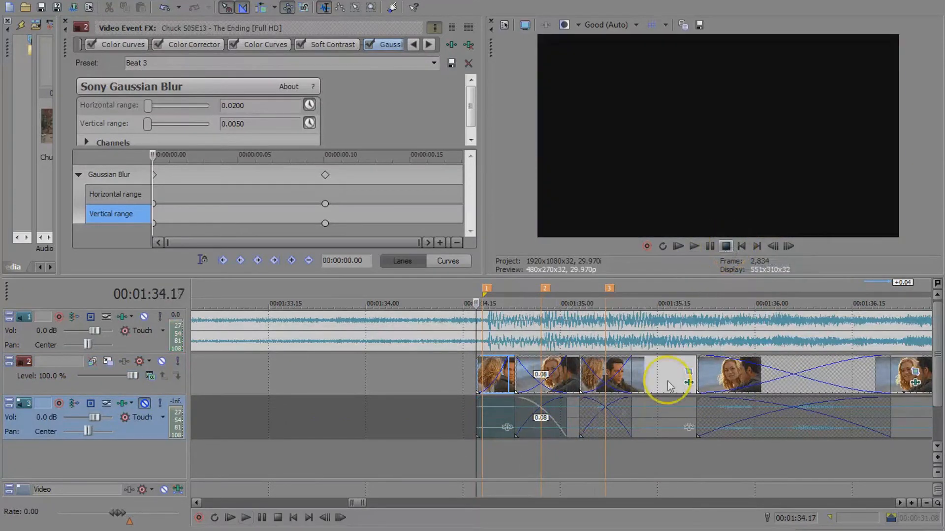
# - Add the Sony Black and White effect to the third clip
pyautogui.click(640, 373)
pyautogui.click(689, 382)
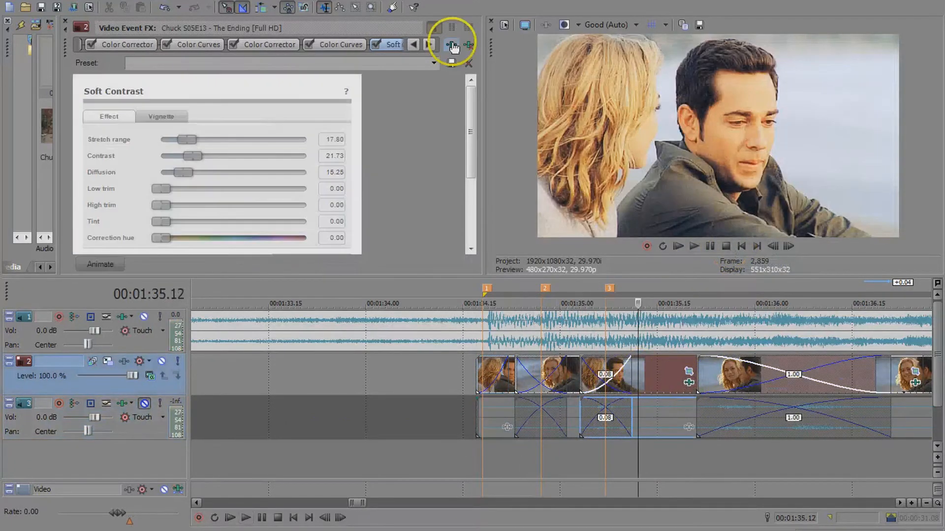
pyautogui.click(451, 44)
pyautogui.doubleClick(313, 224)
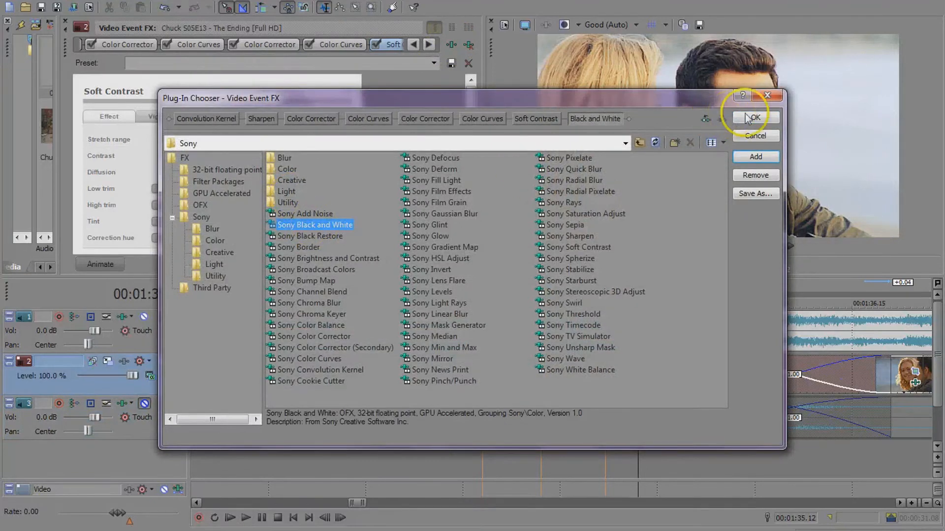
pyautogui.click(750, 119)
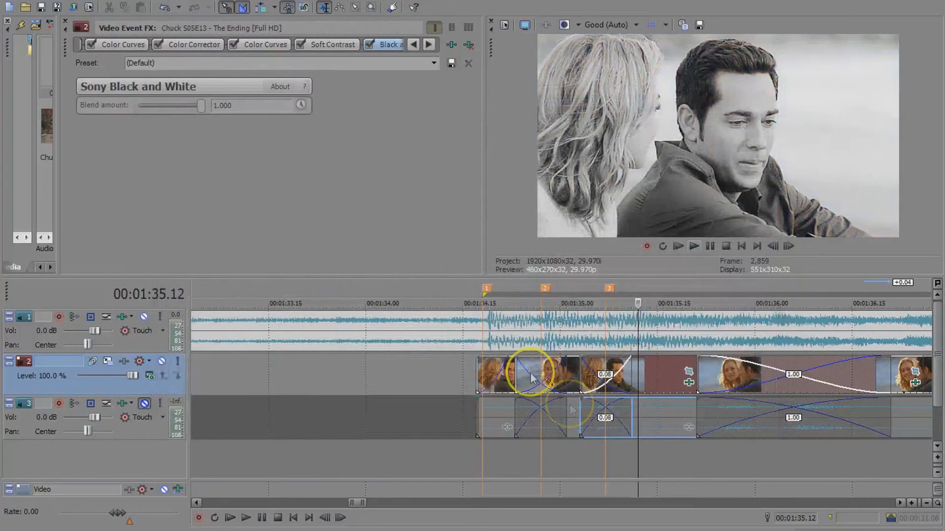
# - Add the Sony Glow effect to the third clip and try its White Soft Glow preset
pyautogui.click(452, 44)
pyautogui.doubleClick(431, 236)
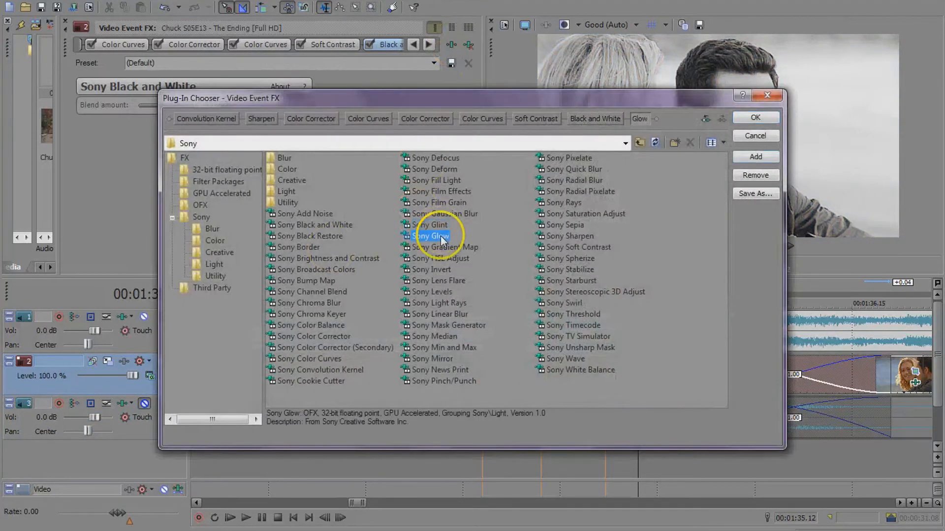
pyautogui.click(786, 97)
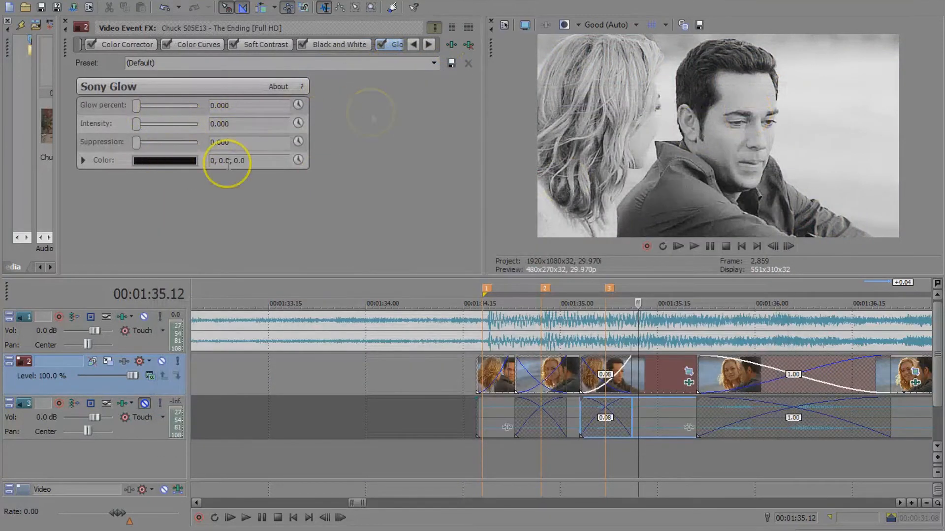
pyautogui.click(439, 66)
pyautogui.click(419, 81)
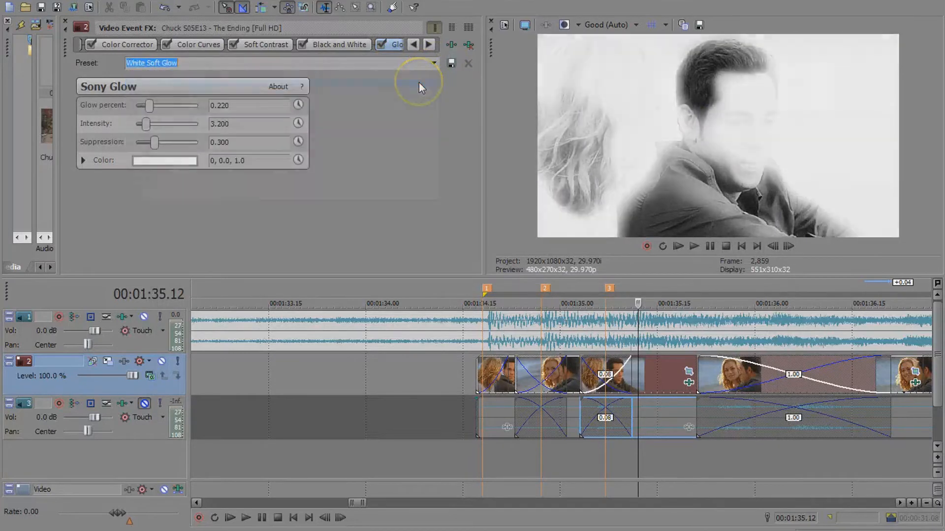
# - Apply the Glow preset with glow percent 0.011, intensity 0.632 and suppression 0, and compare the image without and with it
pyautogui.click(432, 63)
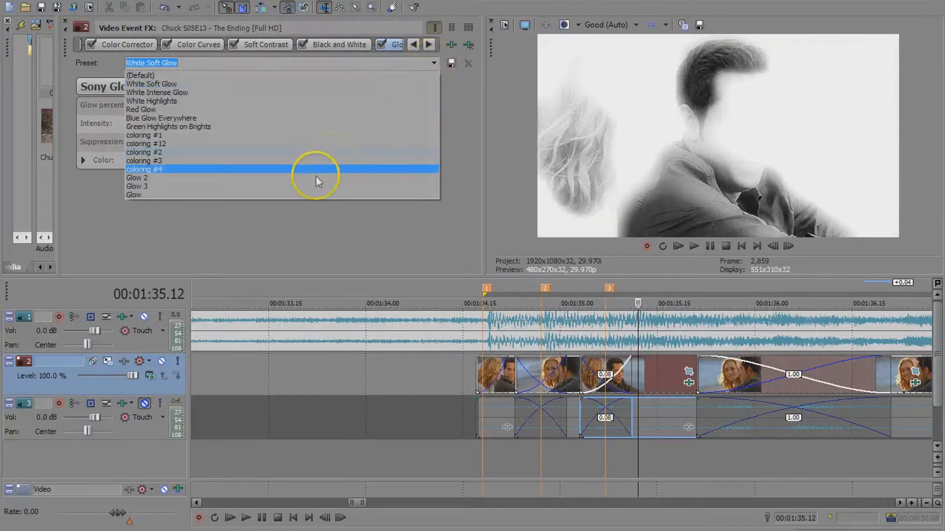
pyautogui.click(306, 192)
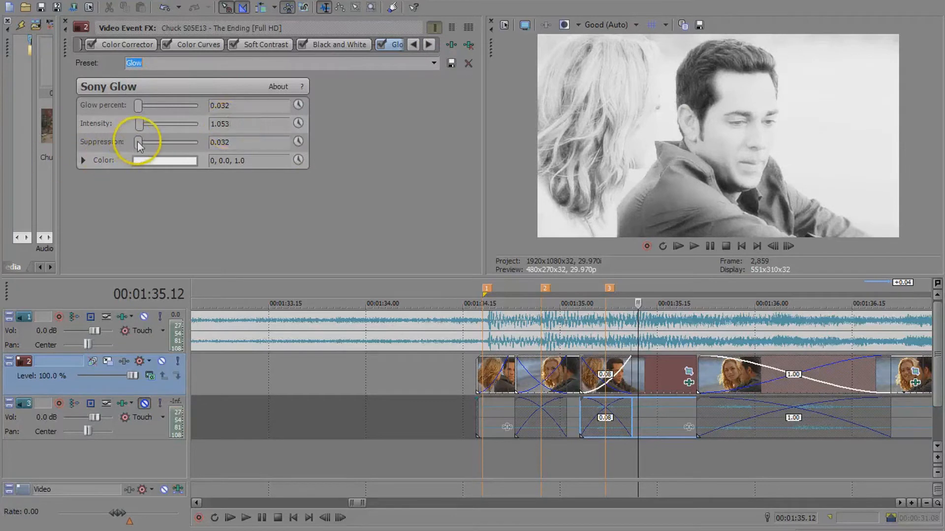
pyautogui.moveTo(141, 127)
pyautogui.mouseDown()
pyautogui.moveTo(137, 105)
pyautogui.moveTo(137, 125)
pyautogui.mouseUp()
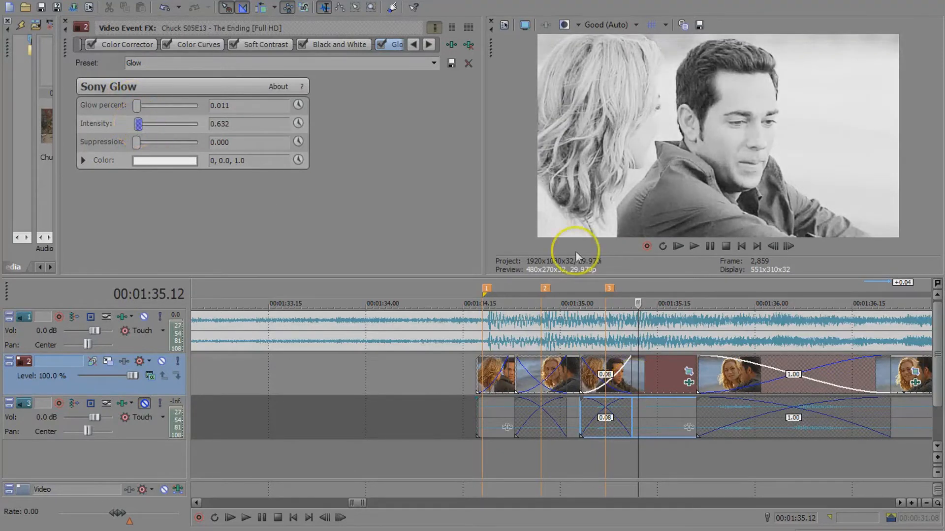
pyautogui.click(383, 46)
pyautogui.click(384, 47)
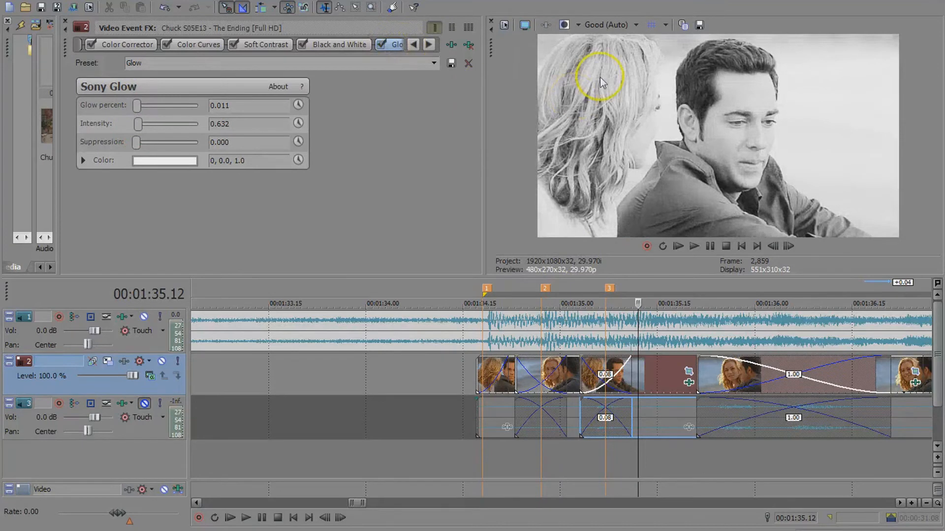
# - Add a second Sony Glow effect to the third clip with the Glow preset
pyautogui.click(450, 46)
pyautogui.doubleClick(446, 236)
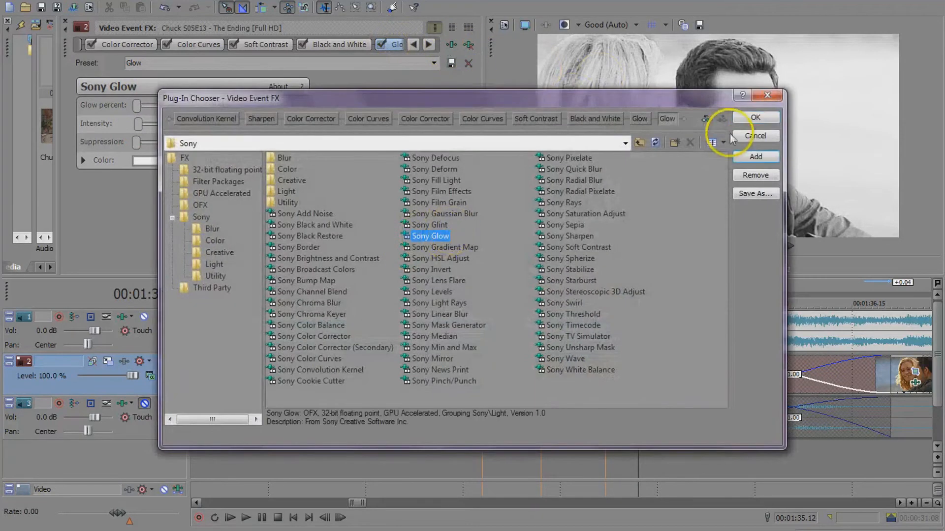
pyautogui.click(748, 119)
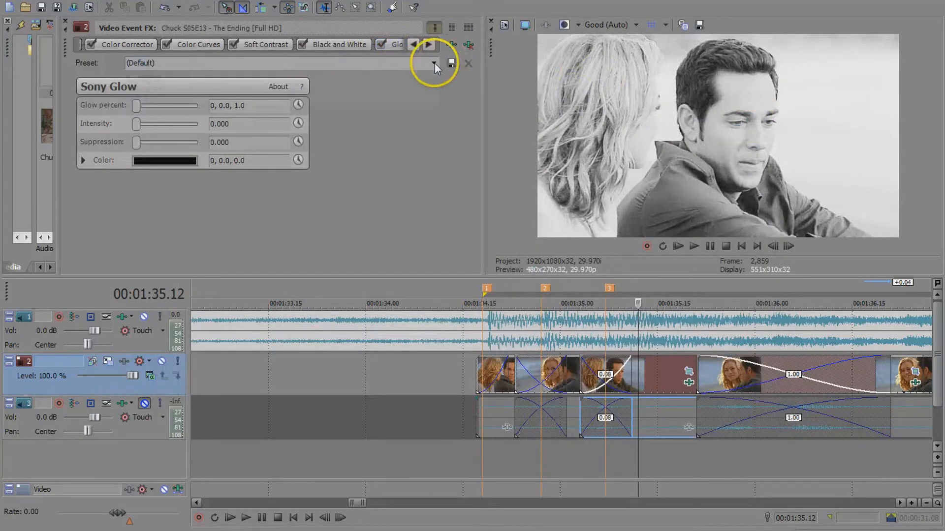
pyautogui.click(434, 63)
pyautogui.click(265, 196)
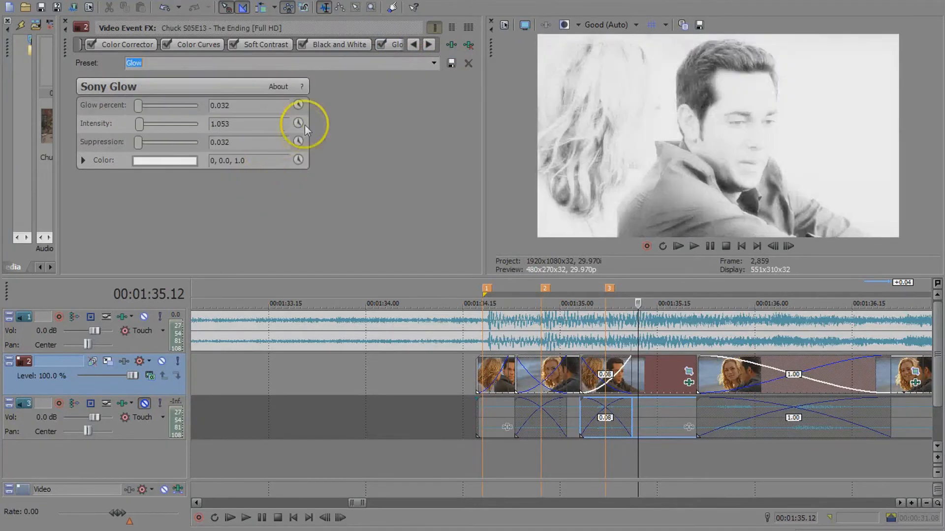
# - Animate the second glow to fade from the preset values at the start to lower values on a keyframe at 00:00:01.00
pyautogui.click(297, 123)
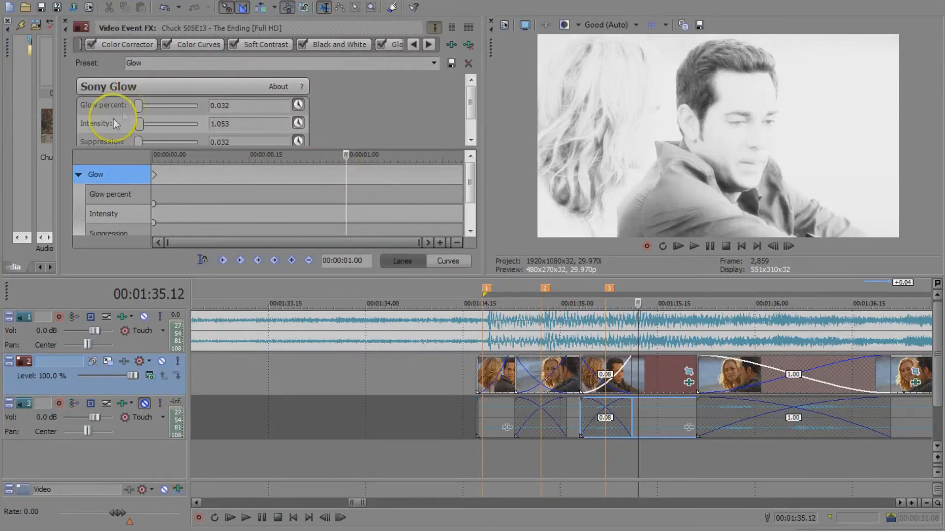
pyautogui.moveTo(143, 108); pyautogui.dragTo(138, 141)
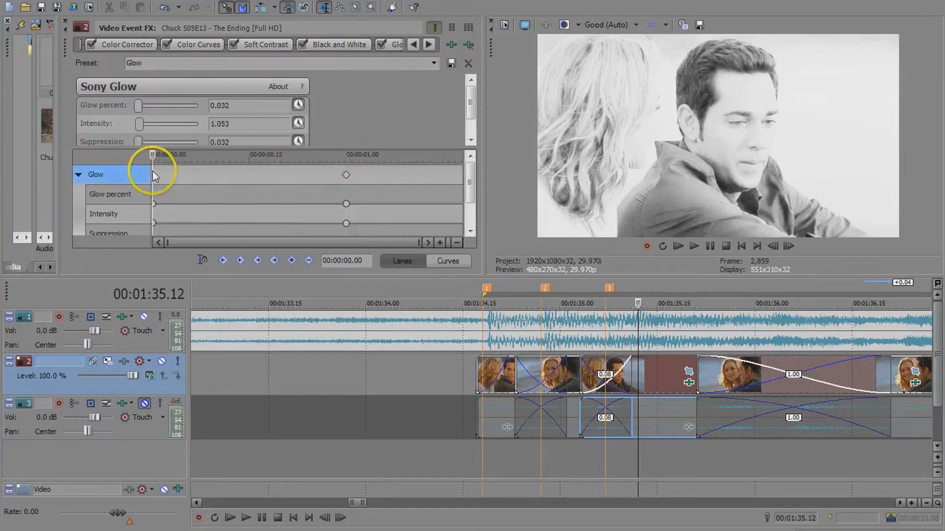
pyautogui.click(652, 376)
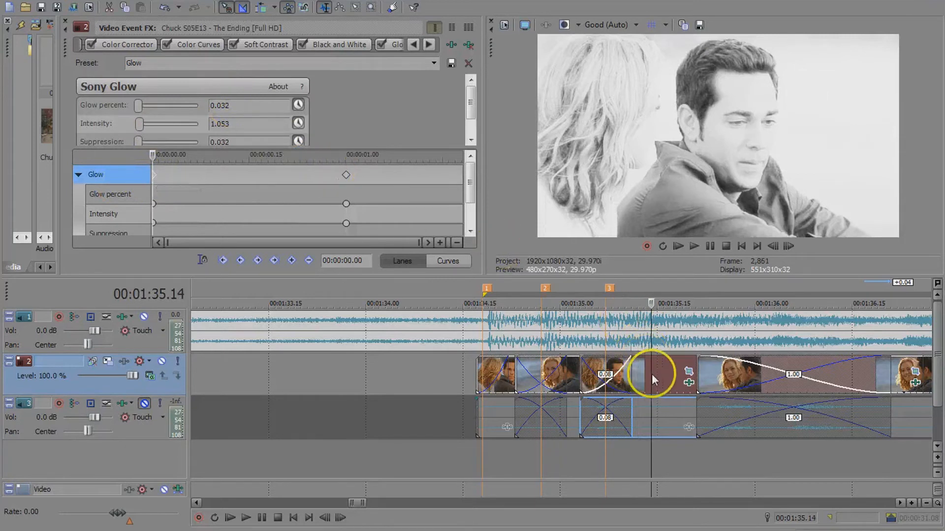
# - Move the second glow's end keyframe earlier to about 20 frames and check the fade frame by frame through the third clip
pyautogui.click(630, 372)
pyautogui.press('Right')
pyautogui.press('Right')
pyautogui.press('Right')
pyautogui.press('Right')
pyautogui.press('Right')
pyautogui.press('Right')
pyautogui.press('Right')
pyautogui.press('Right')
pyautogui.press('Right')
pyautogui.press('Right')
pyautogui.press('Right')
pyautogui.moveTo(346, 175); pyautogui.dragTo(282, 174)
pyautogui.click(653, 377)
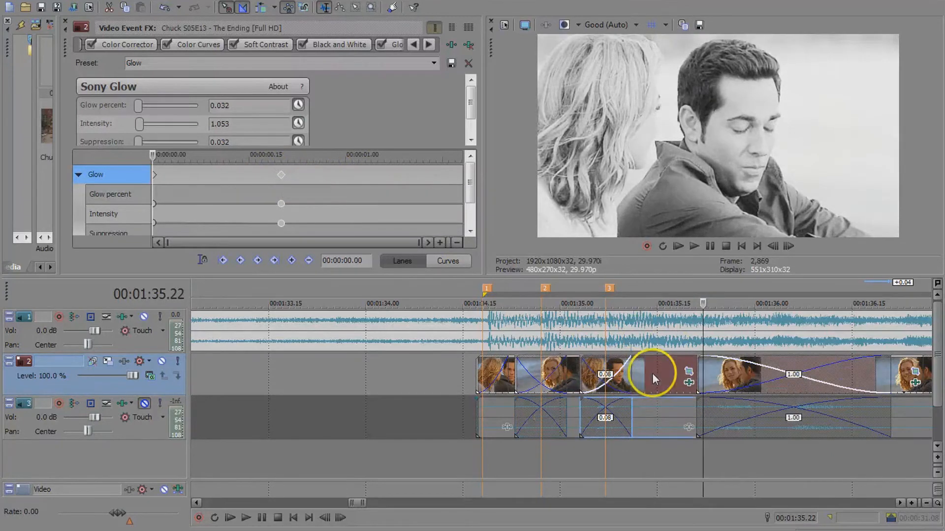
pyautogui.press('Left')
pyautogui.press('Left')
pyautogui.press('Left')
pyautogui.press('Left')
pyautogui.press('Left')
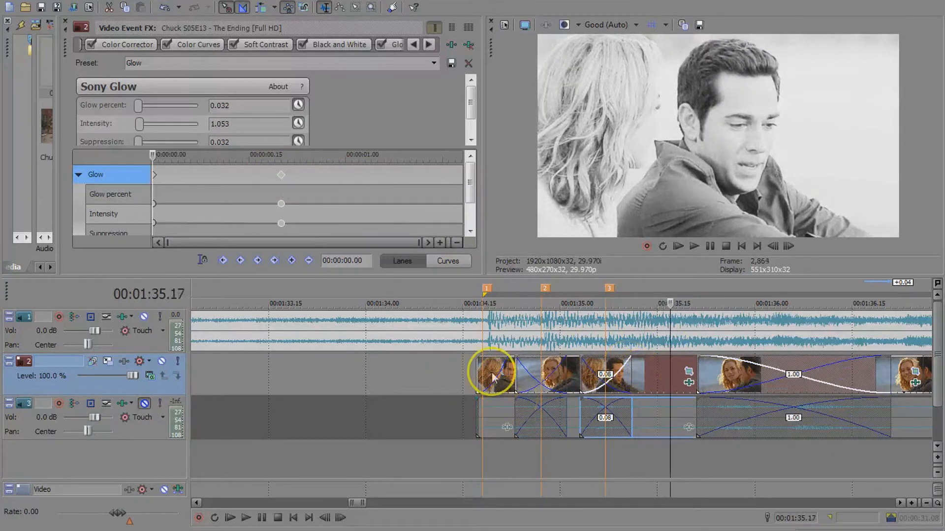
# - Play the sequence from the first clip's start to check the black-and-white glow on the third clip
pyautogui.click(493, 377)
pyautogui.click(695, 246)
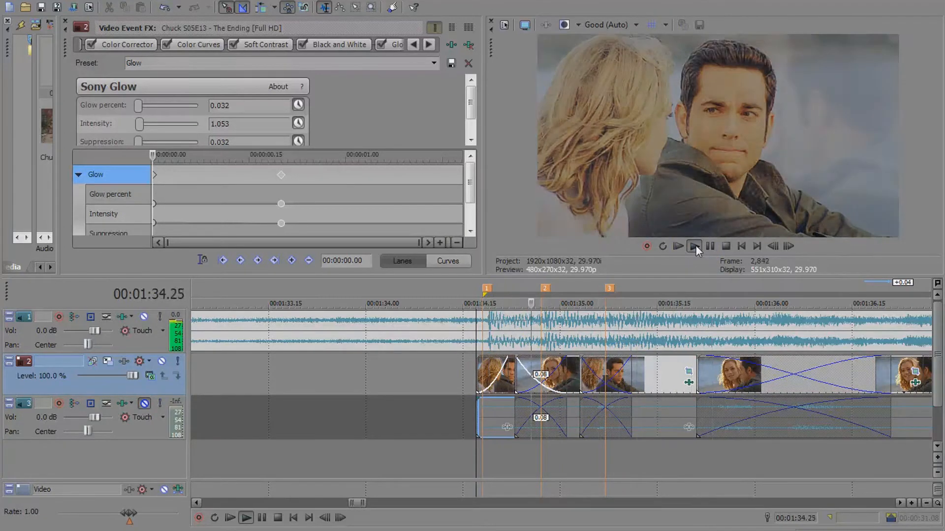
pyautogui.click(708, 247)
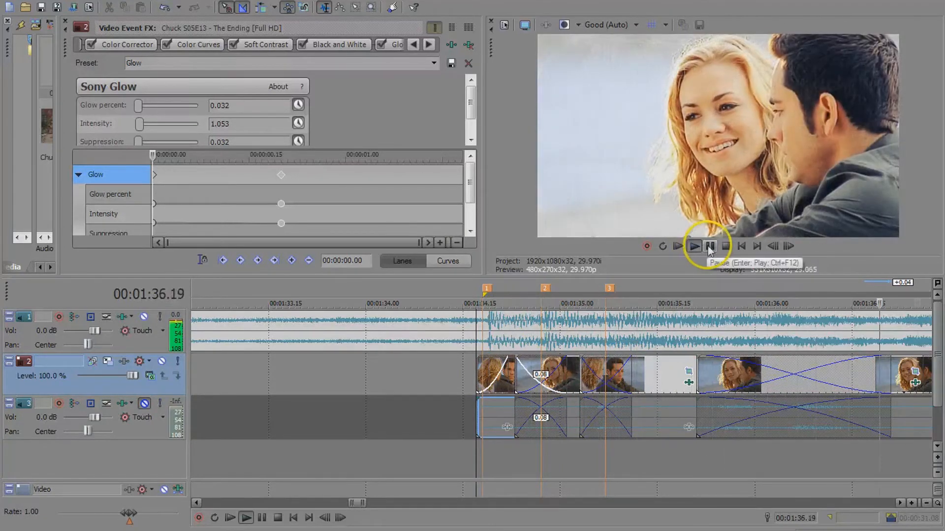
pyautogui.click(709, 248)
# - Apply the Cross Effect transition's Simple Cross Blur preset to the crossfade between the third and fourth clips and expand its effect settings
pyautogui.scroll(-2, 498, 375)
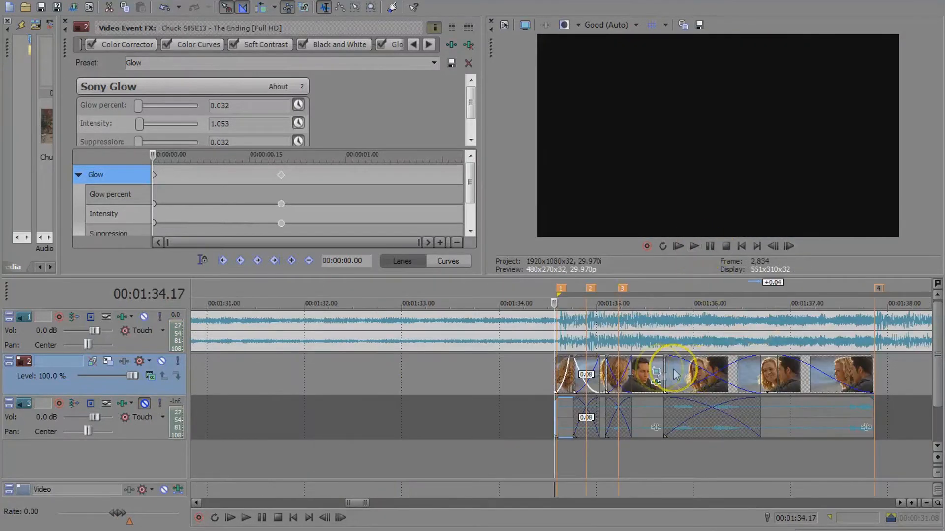
pyautogui.click(701, 371)
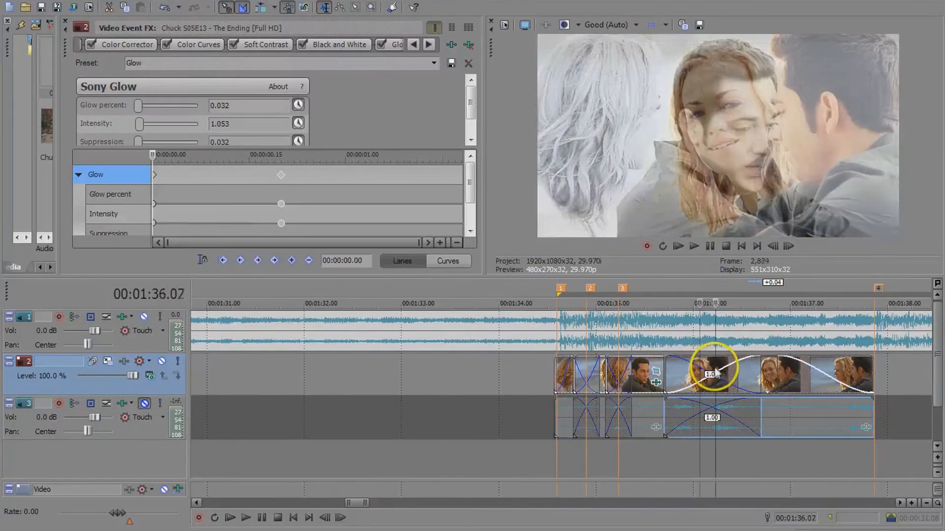
pyautogui.click(712, 375)
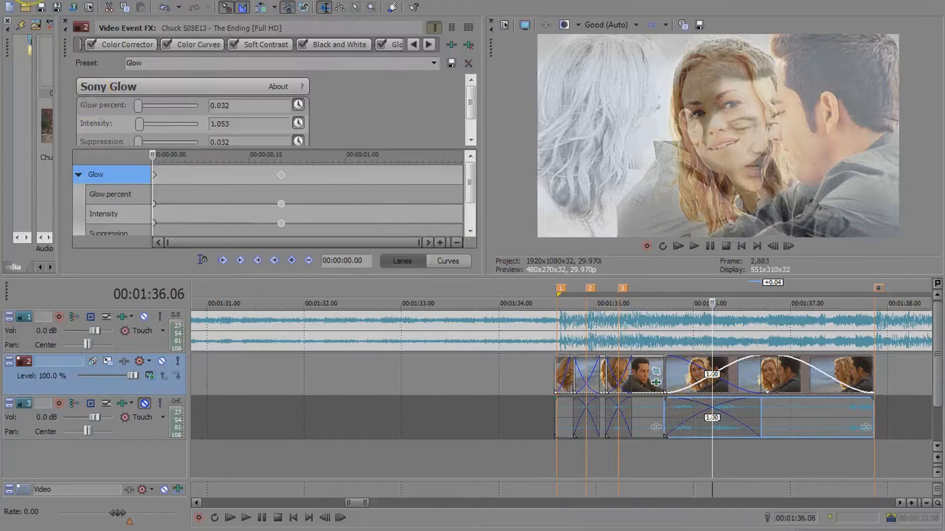
pyautogui.click(65, 21)
pyautogui.click(138, 267)
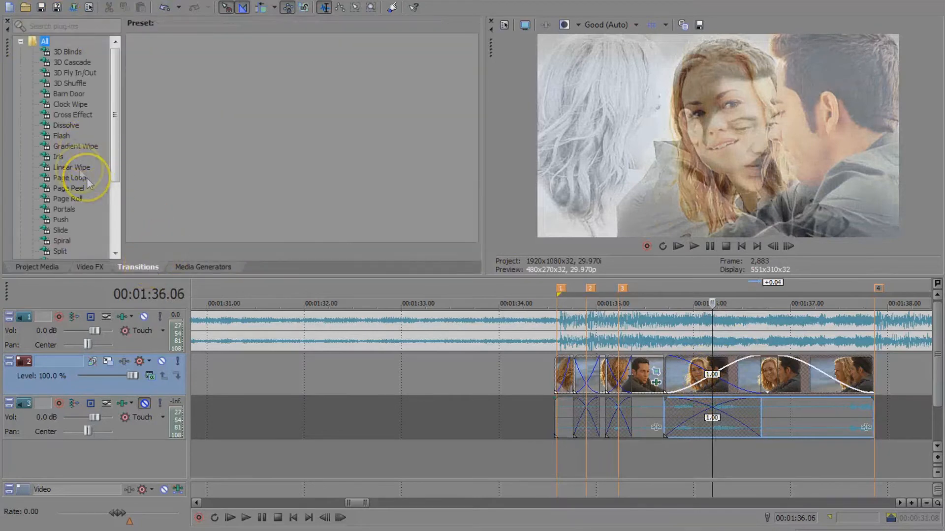
pyautogui.moveTo(116, 106)
pyautogui.mouseDown()
pyautogui.moveTo(115, 135)
pyautogui.moveTo(129, 154)
pyautogui.moveTo(127, 101)
pyautogui.mouseUp()
pyautogui.click(74, 94)
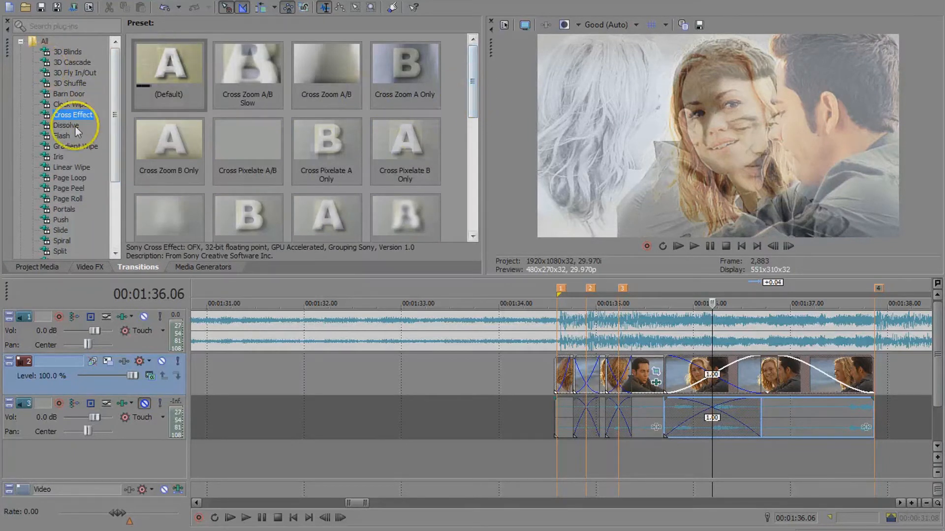
pyautogui.moveTo(473, 117); pyautogui.dragTo(468, 230)
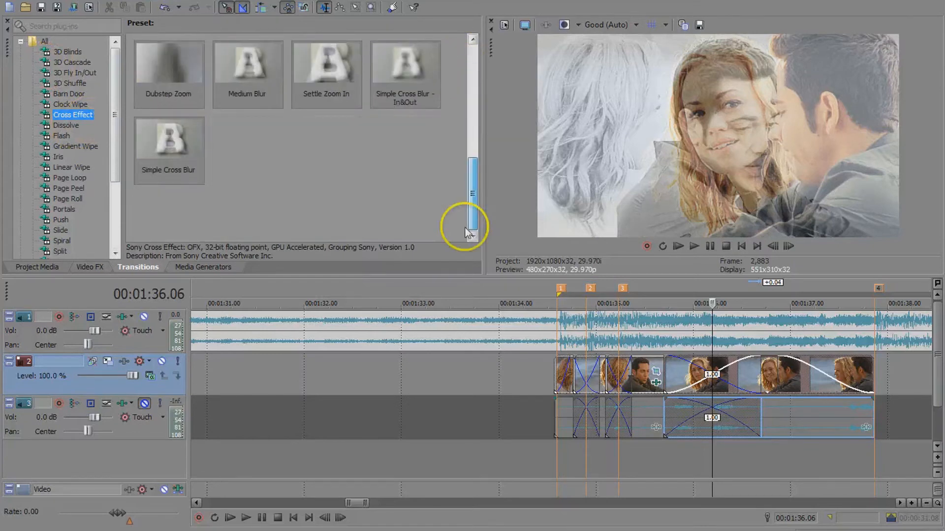
pyautogui.moveTo(478, 181); pyautogui.dragTo(712, 375)
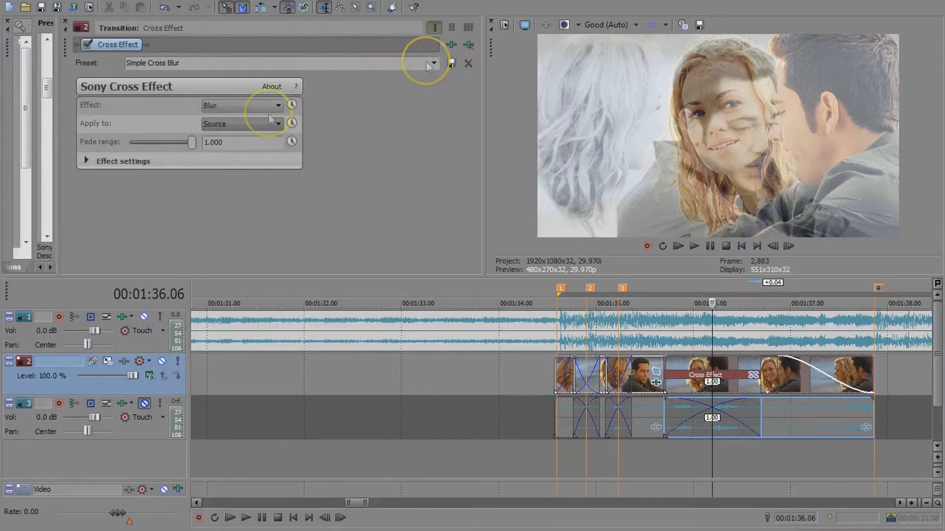
pyautogui.click(85, 161)
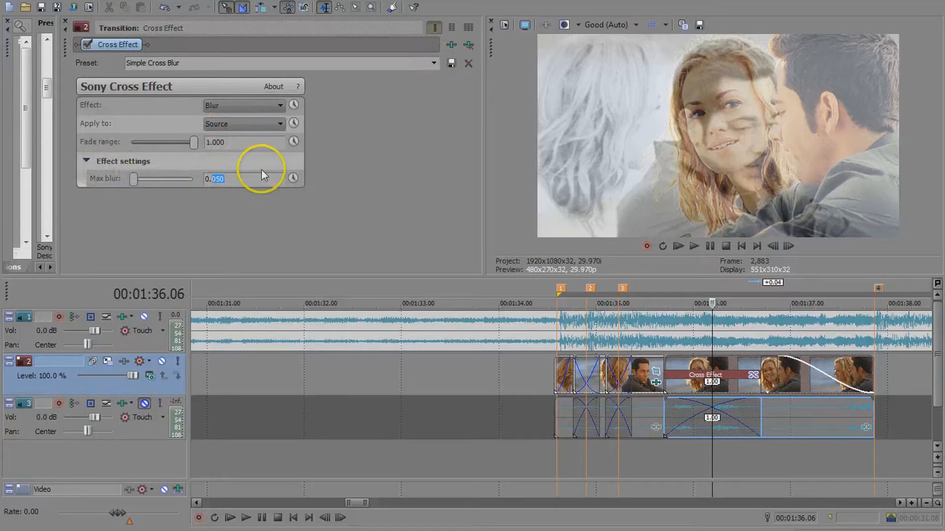
# - Set the Cross Effect blur to apply to the destination with a max blur of 0.100, and play the crossfade
pyautogui.click(433, 63)
pyautogui.click(433, 63)
pyautogui.click(211, 124)
pyautogui.click(229, 146)
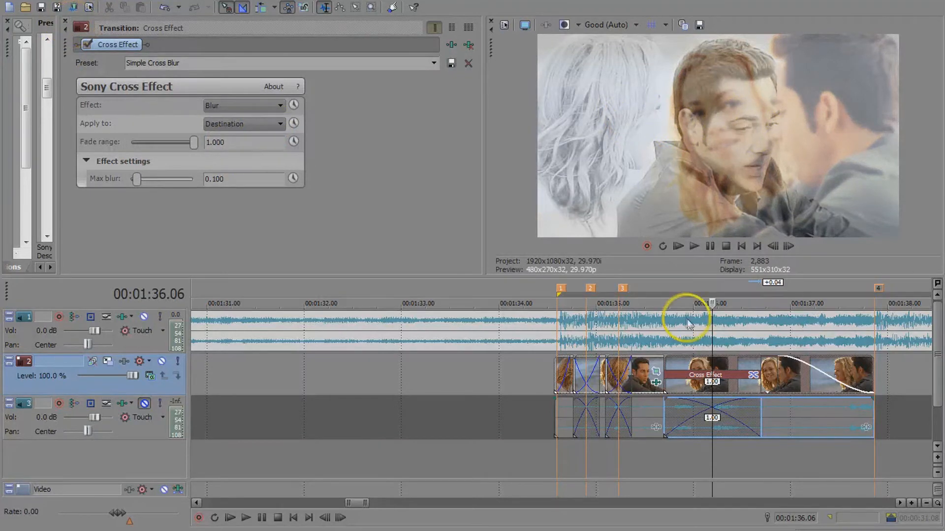
pyautogui.click(660, 369)
pyautogui.click(694, 246)
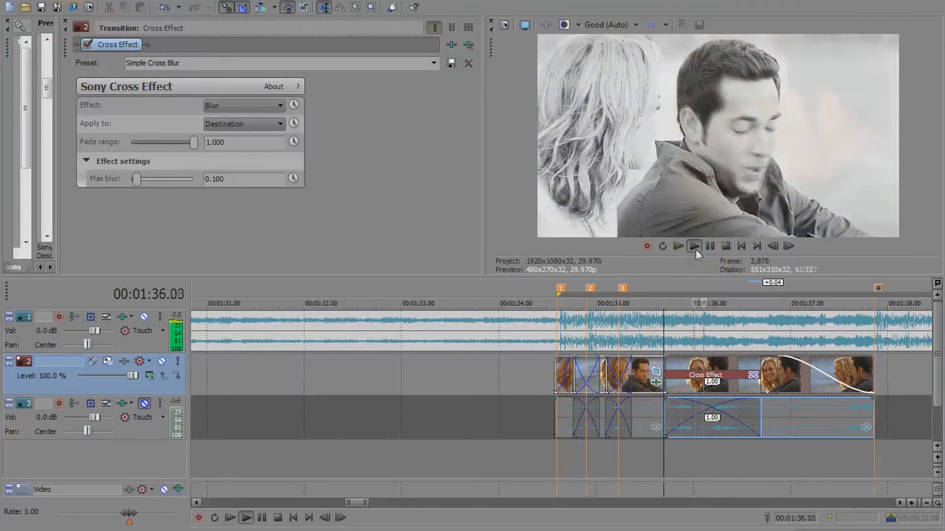
pyautogui.click(709, 247)
pyautogui.click(725, 247)
# - Lengthen the Cross Effect crossfade between the third and fourth clips to 1 second 11 frames and play it back
pyautogui.moveTo(874, 368)
pyautogui.mouseDown()
pyautogui.moveTo(895, 367)
pyautogui.moveTo(840, 376)
pyautogui.mouseUp()
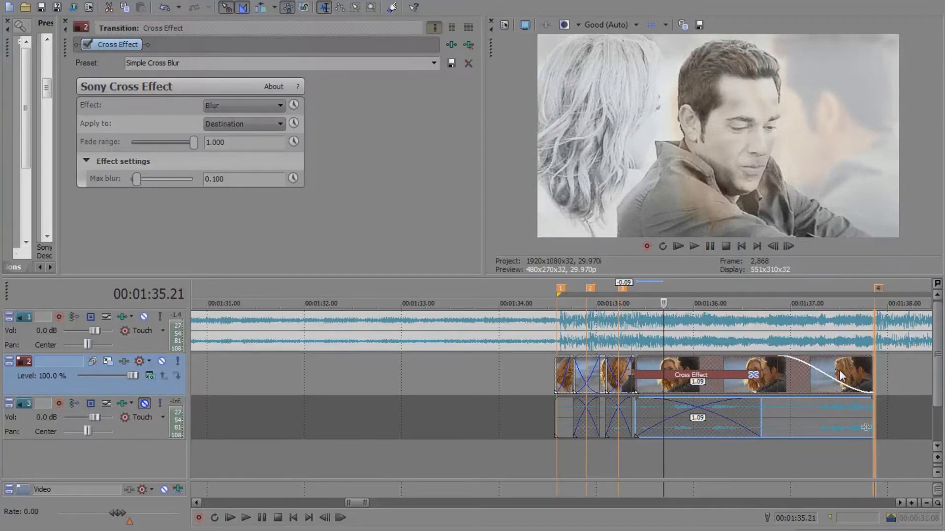
pyautogui.moveTo(763, 378); pyautogui.dragTo(768, 363)
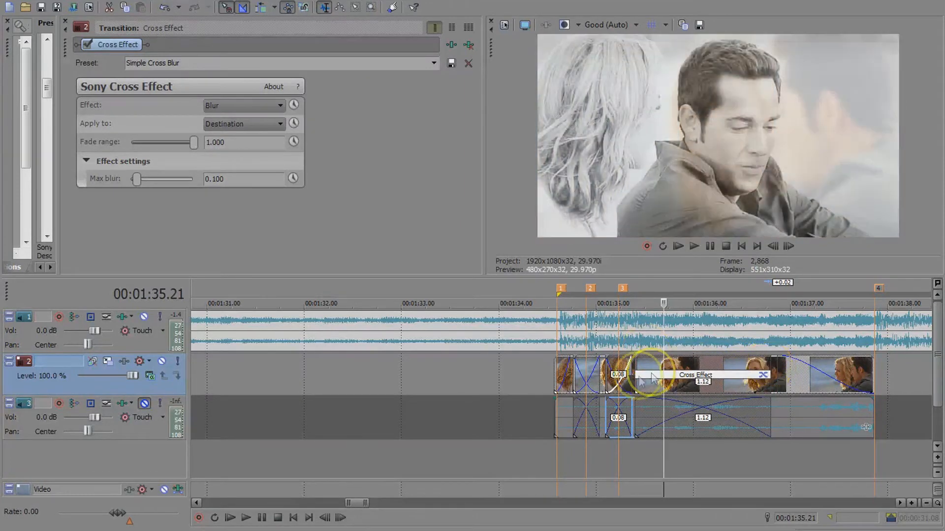
pyautogui.moveTo(634, 367); pyautogui.dragTo(636, 365)
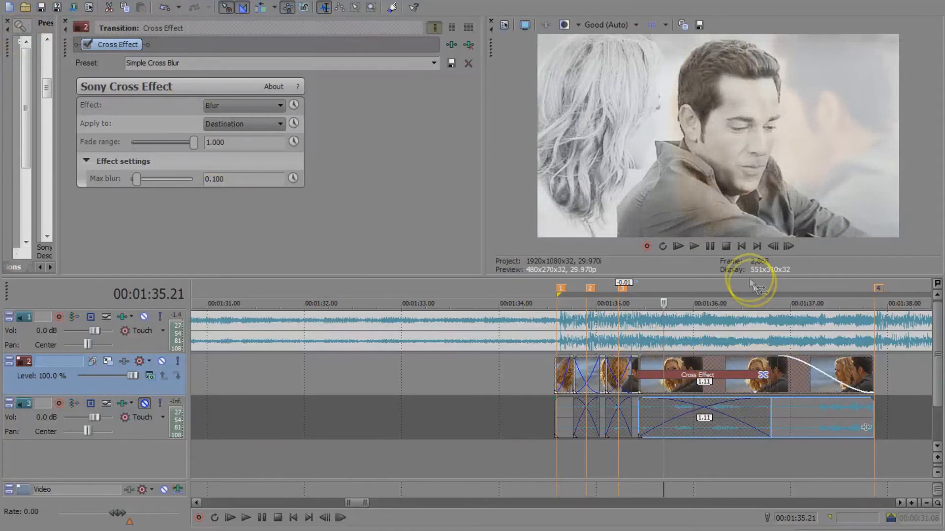
pyautogui.click(698, 244)
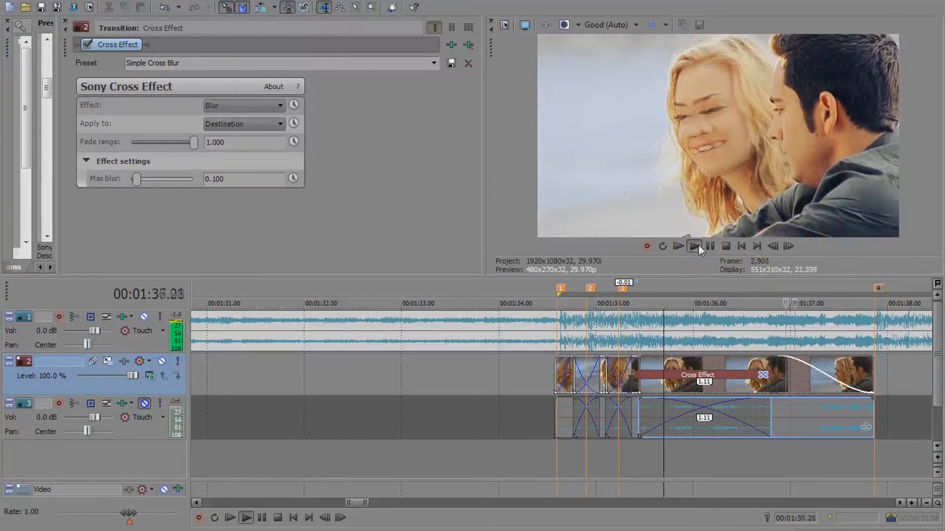
pyautogui.click(725, 246)
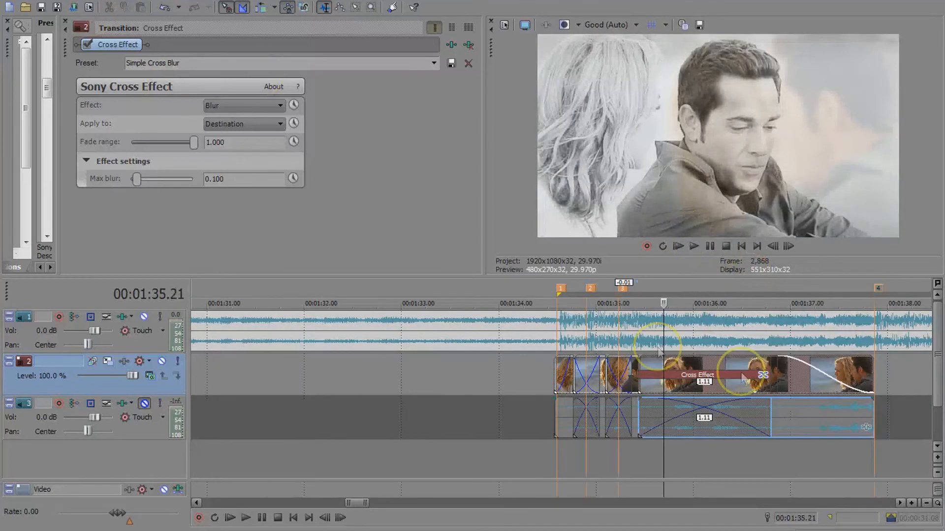
# - Animate the first clip's Pan/Crop from a start frame of about 716.7 × 403.2 to its existing framing at the end, and play it
pyautogui.click(555, 363)
pyautogui.scroll(4, 565, 369)
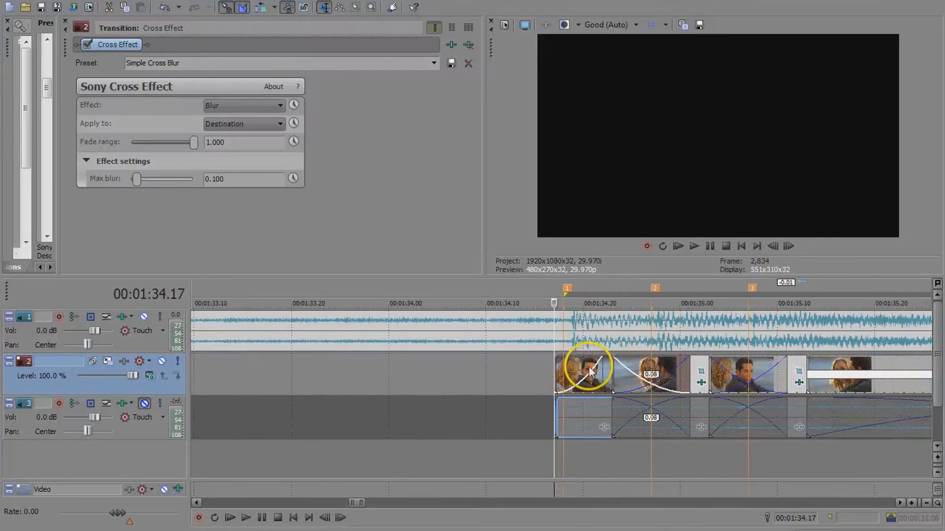
pyautogui.rightClick(591, 370)
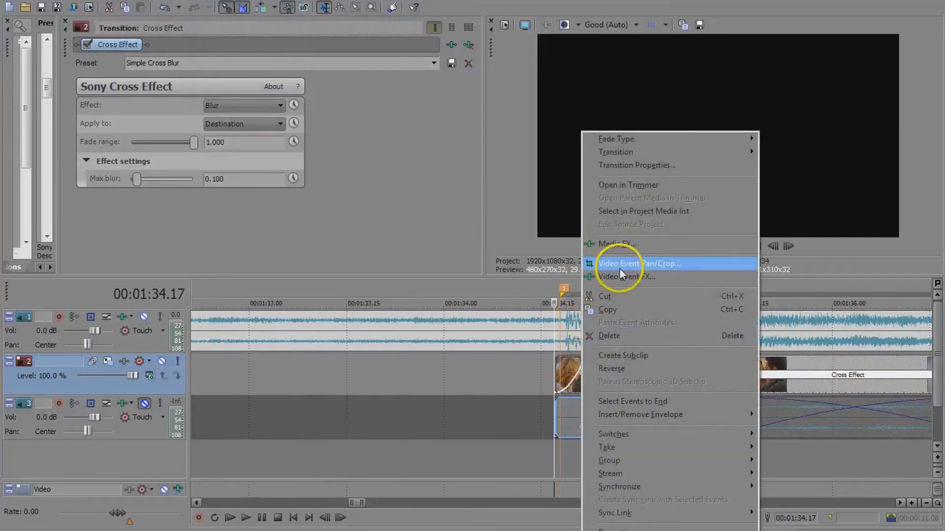
pyautogui.click(622, 264)
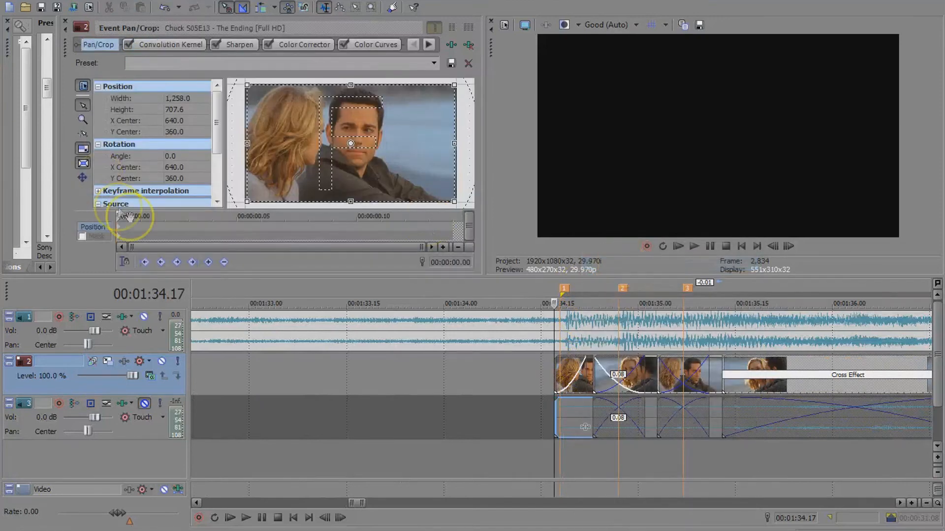
pyautogui.moveTo(450, 158); pyautogui.dragTo(410, 169)
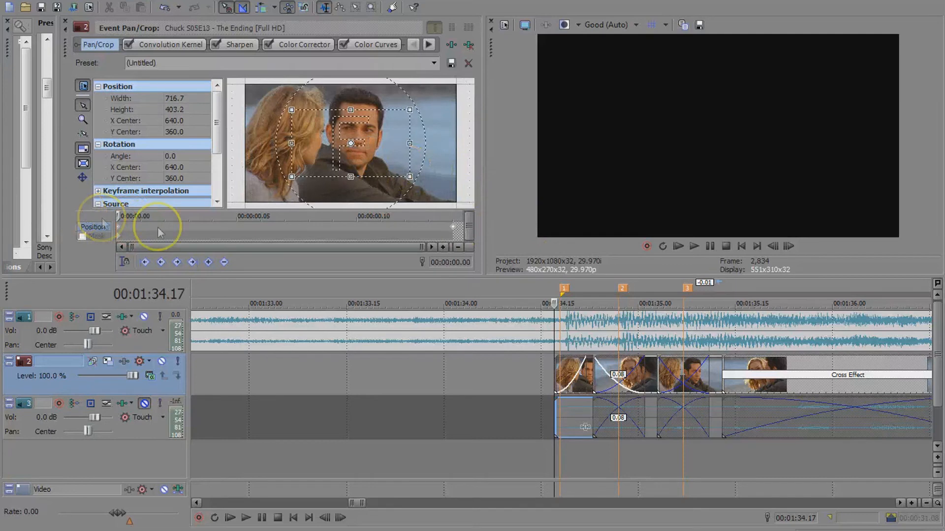
pyautogui.press('space')
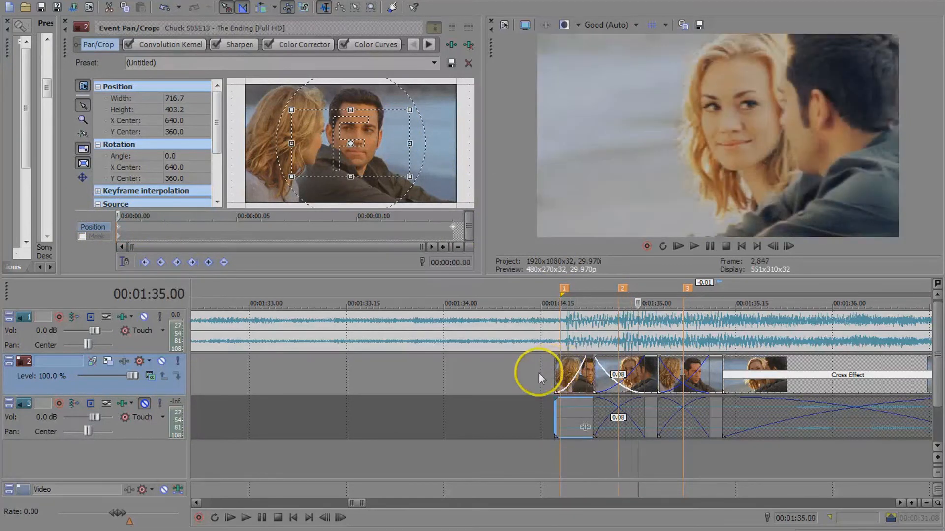
pyautogui.click(694, 246)
pyautogui.click(695, 247)
pyautogui.click(725, 247)
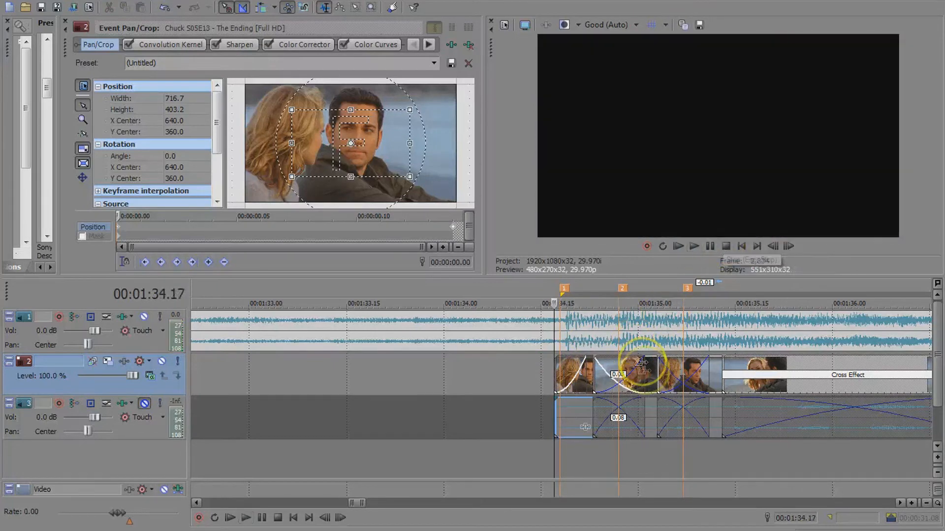
# - Animate the second clip's Pan/Crop from about 730.0 × 410.6 at the start to its existing framing at the end, and preview it
pyautogui.click(643, 362)
pyautogui.scroll(5, 643, 362)
pyautogui.click(584, 372)
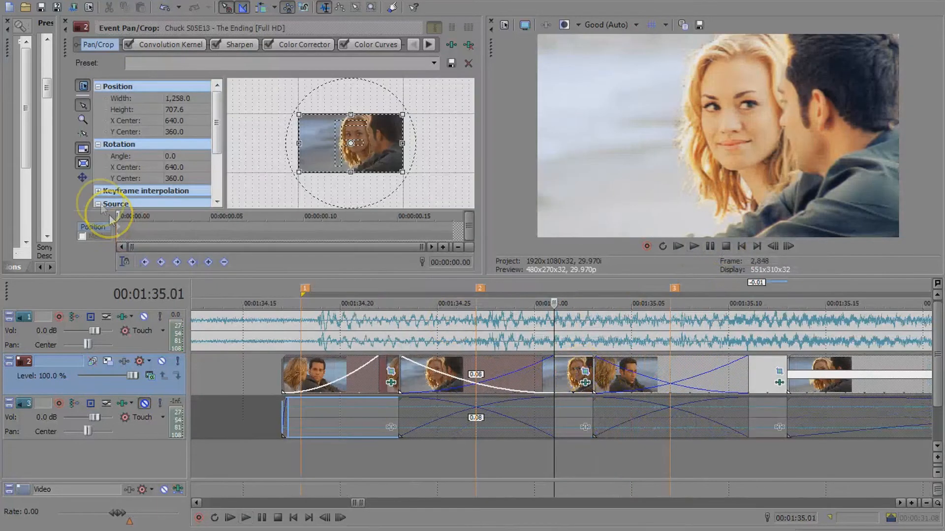
pyautogui.moveTo(119, 227); pyautogui.dragTo(474, 221)
pyautogui.moveTo(403, 143); pyautogui.dragTo(385, 135)
pyautogui.click(283, 375)
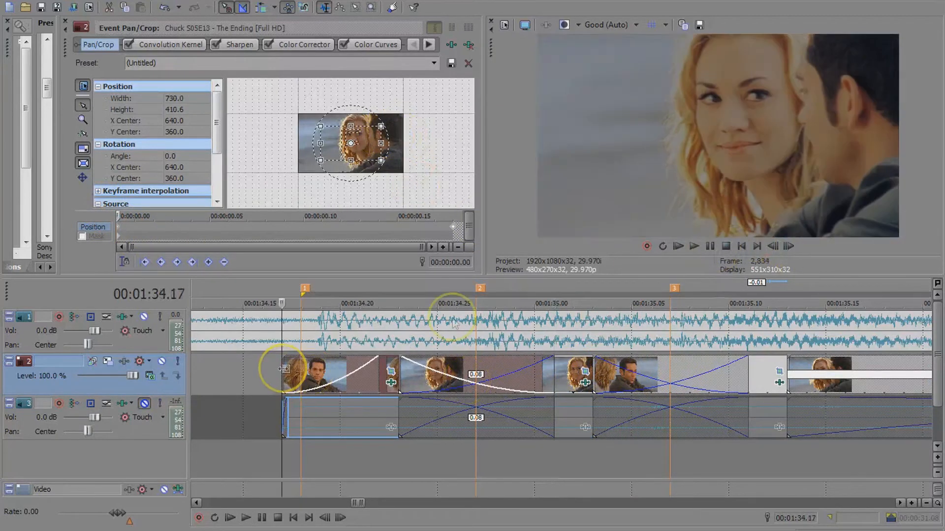
pyautogui.click(699, 245)
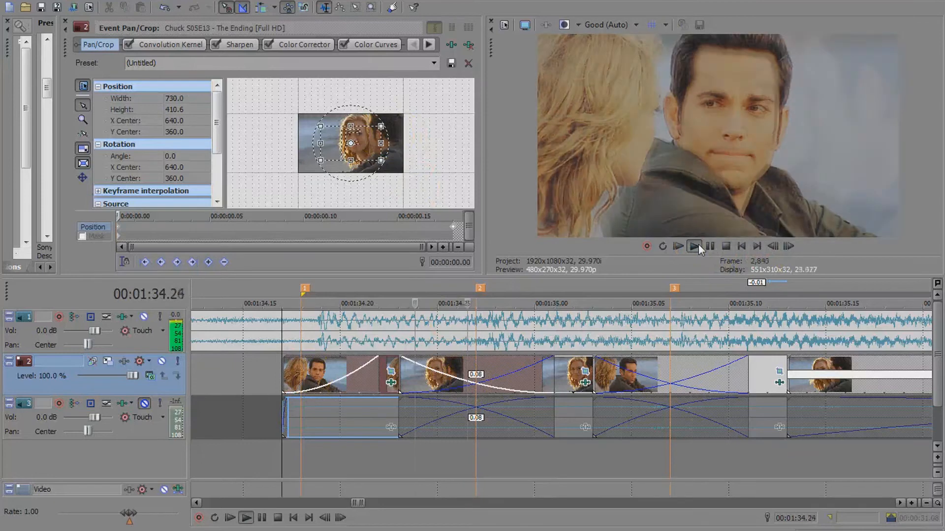
pyautogui.click(725, 246)
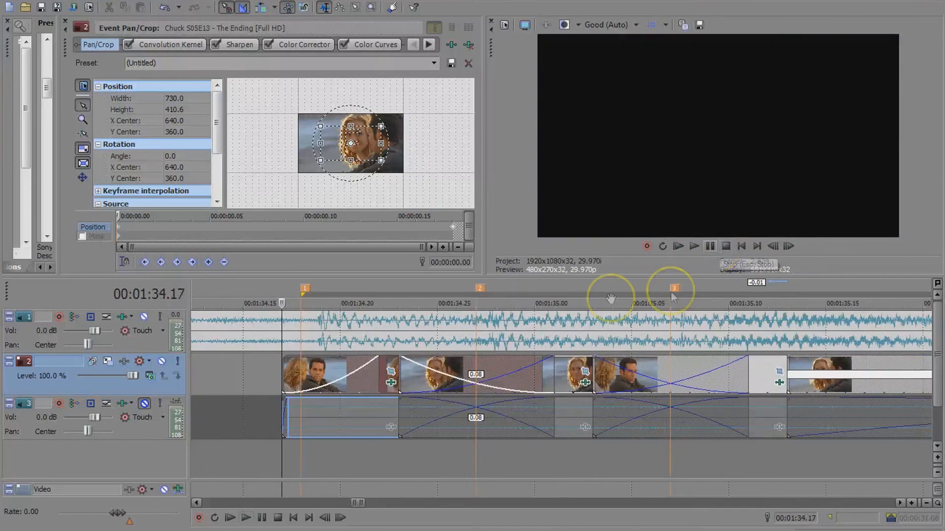
# - Add a Pan/Crop keyframe at 00:00:00.05 in the first clip with the frame enlarged to about 1,204.6 × 677.6
pyautogui.click(390, 371)
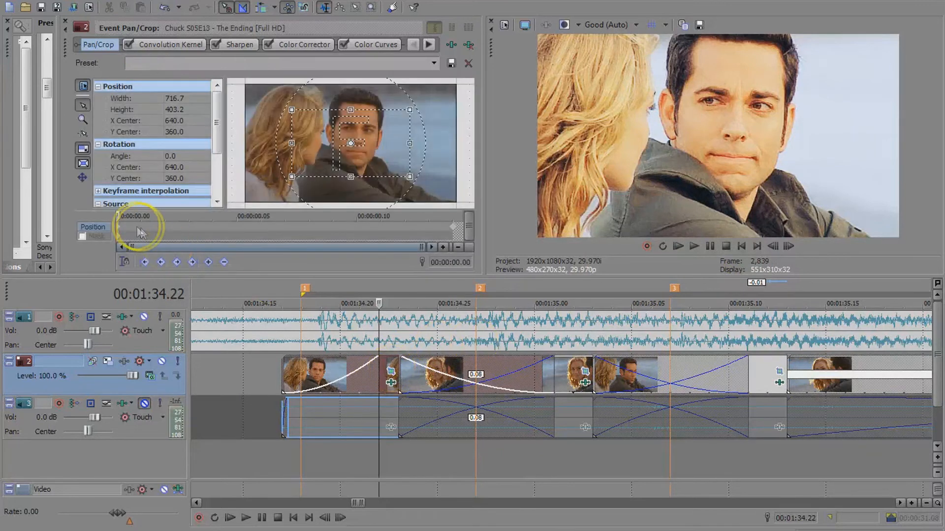
pyautogui.click(118, 230)
pyautogui.press('Right')
pyautogui.press('Right')
pyautogui.press('Right')
pyautogui.press('Right')
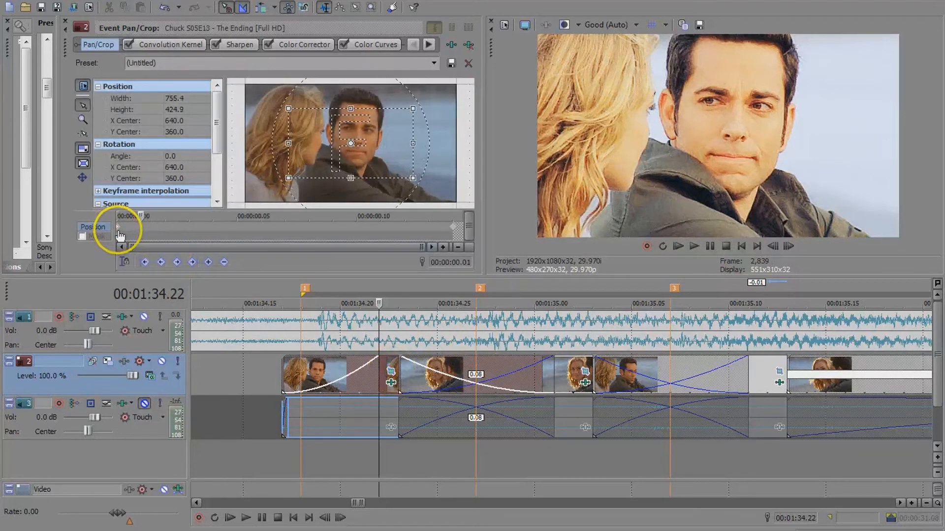
pyautogui.click(346, 369)
pyautogui.click(379, 370)
pyautogui.click(235, 219)
pyautogui.moveTo(425, 154); pyautogui.dragTo(451, 156)
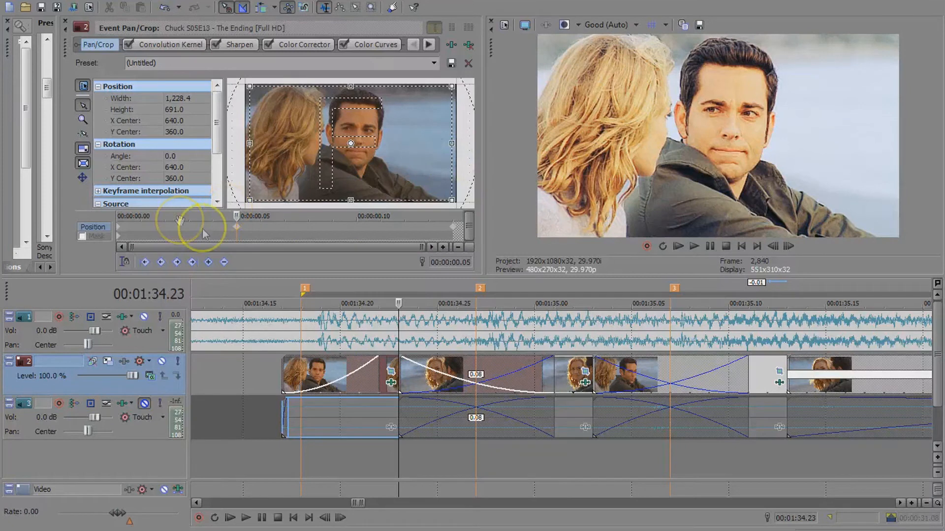
pyautogui.moveTo(451, 132); pyautogui.dragTo(450, 137)
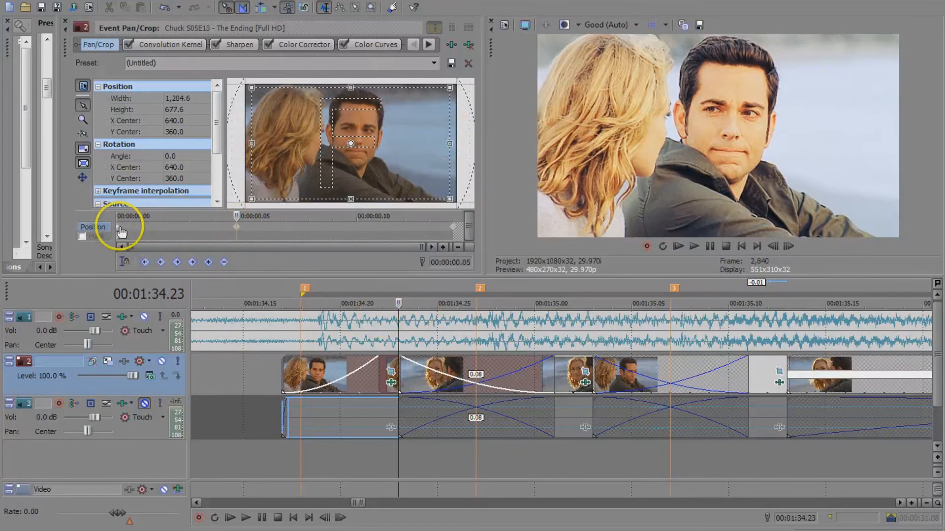
# - Step frame by frame from the first clip's start into the second clip to examine the zoom-out
pyautogui.click(121, 230)
pyautogui.click(283, 378)
pyautogui.press('Right')
pyautogui.press('Right')
pyautogui.press('Right')
pyautogui.press('Right')
pyautogui.press('Right')
pyautogui.press('Right')
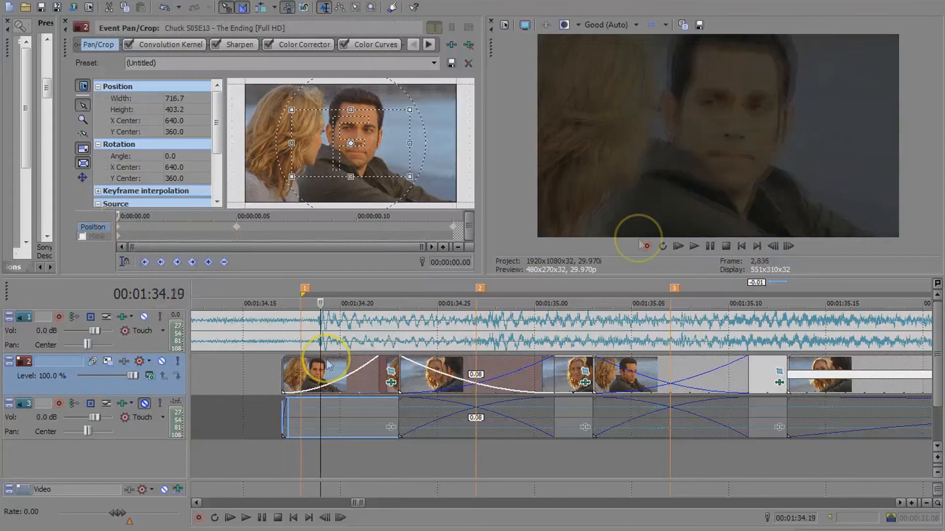
pyautogui.press('Right')
pyautogui.press('Right')
pyautogui.press('Right')
pyautogui.press('Right')
pyautogui.press('Right')
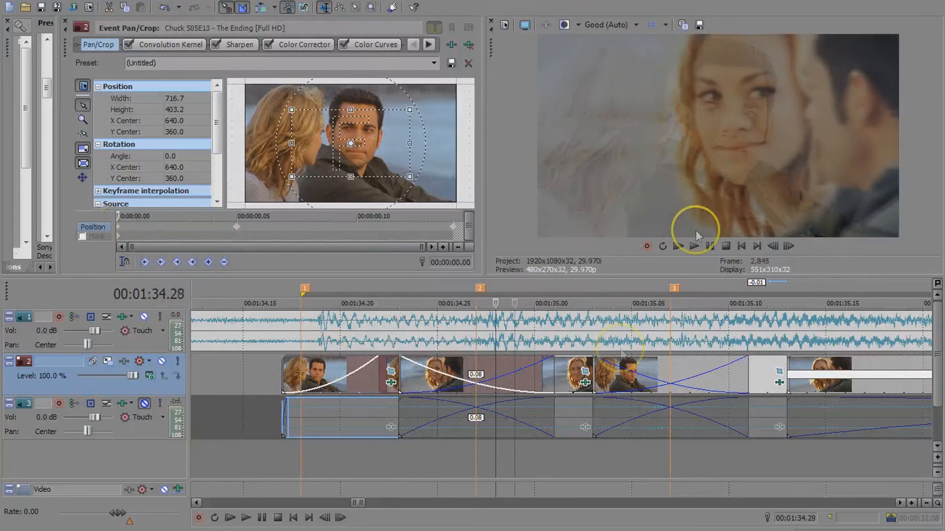
pyautogui.press('Right')
pyautogui.press('Right')
# - Add a Pan/Crop keyframe at 00:00:00.05 in the second clip with a frame of about 1,212.7 × 682.1, and play from the first clip
pyautogui.click(585, 372)
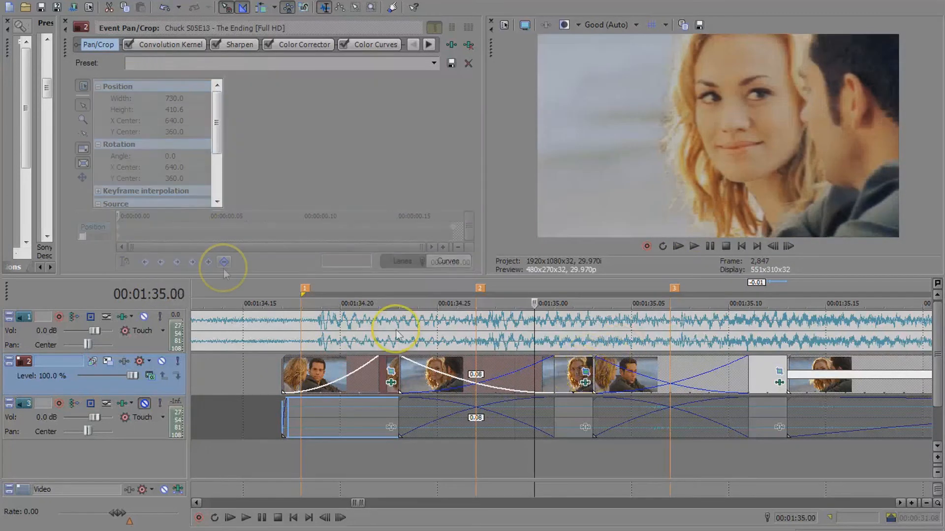
pyautogui.press('Right')
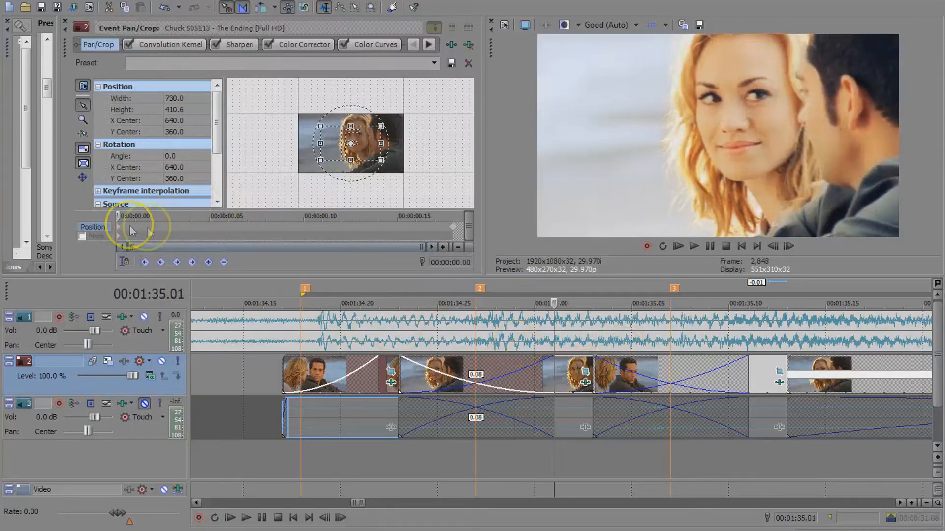
pyautogui.moveTo(387, 142); pyautogui.dragTo(401, 143)
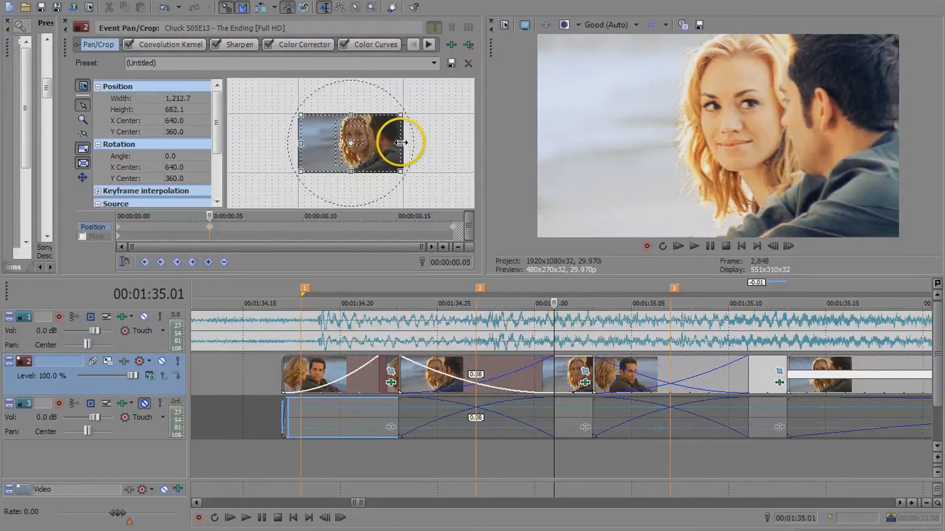
pyautogui.click(277, 370)
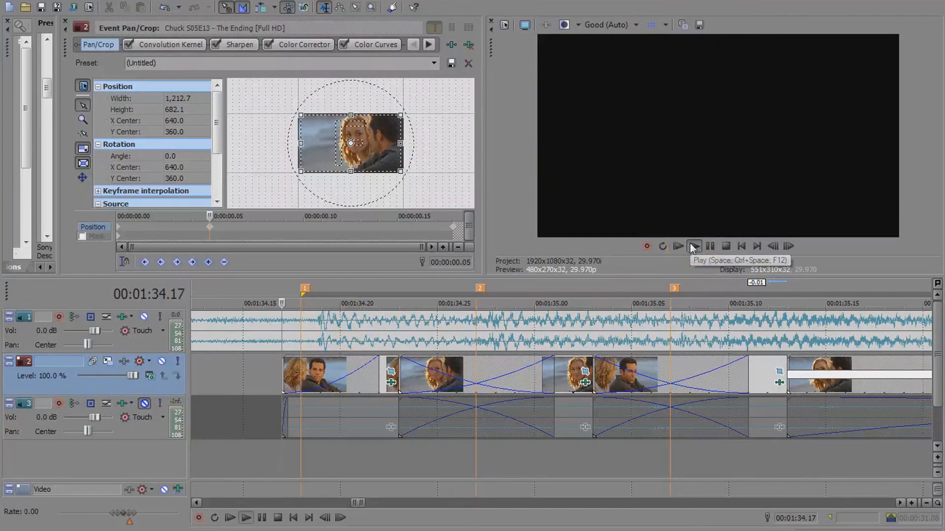
pyautogui.click(690, 244)
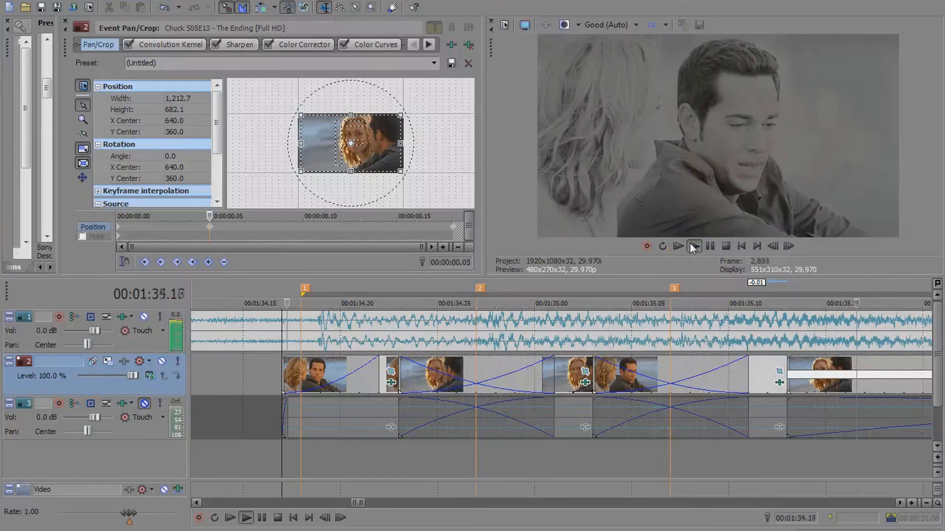
pyautogui.click(725, 246)
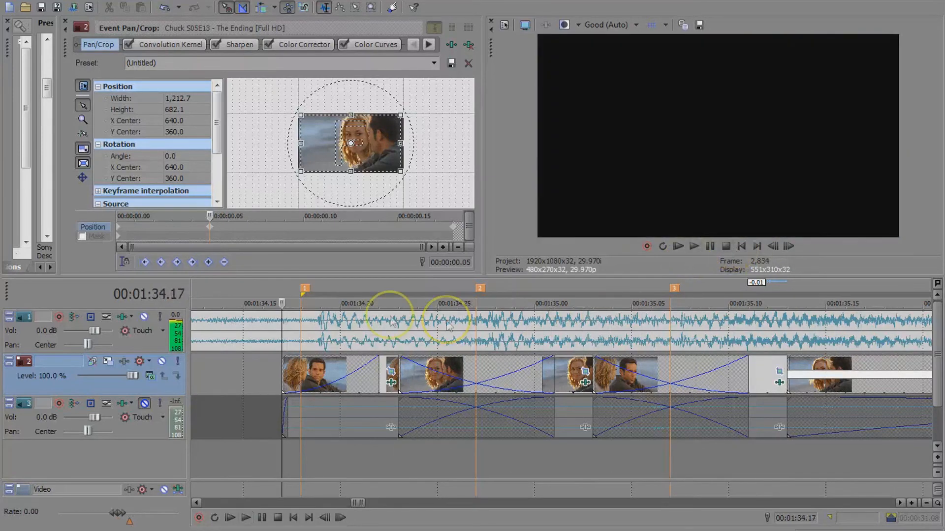
# - Shift the second clip's middle Pan/Crop keyframe to 00:00:00.08 and resize its frame to about 1,200.1 × 675.1
pyautogui.moveTo(256, 228); pyautogui.dragTo(262, 226)
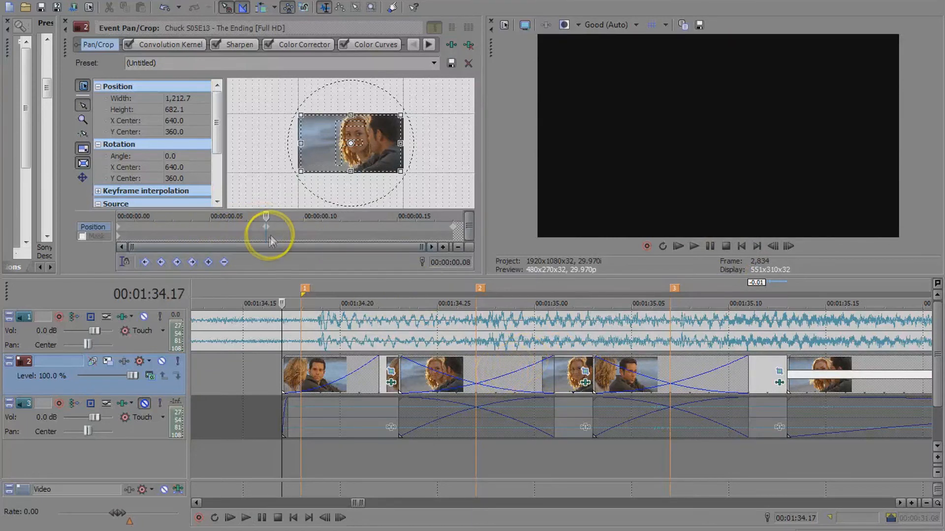
pyautogui.moveTo(399, 145); pyautogui.dragTo(414, 144)
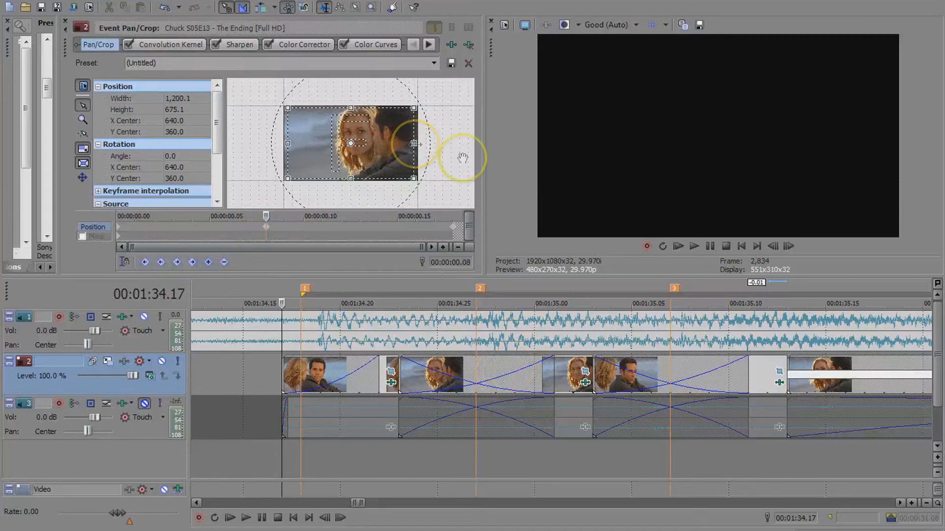
# - Tighten the first clip's Pan/Crop frame at the 00:00:00.05 keyframe to about 1,188.6 × 668.6 and play the sequence
pyautogui.click(390, 372)
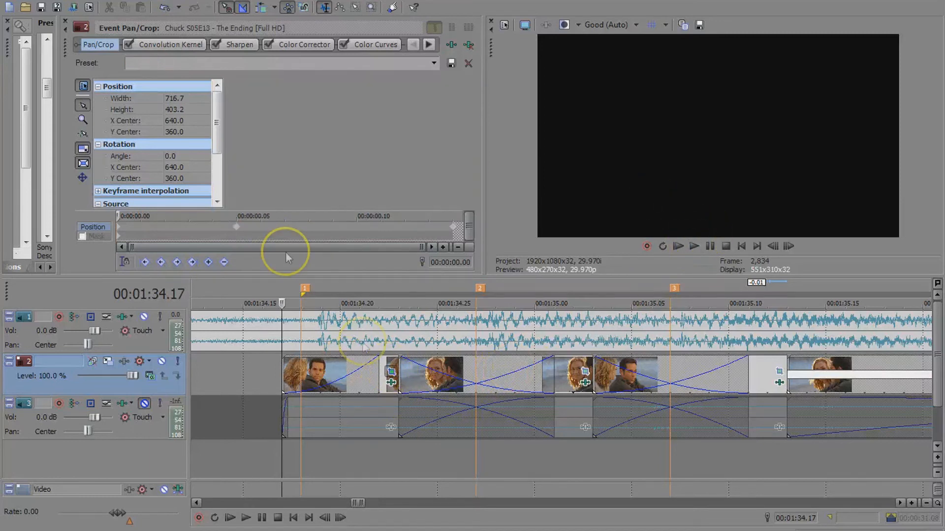
pyautogui.moveTo(449, 143); pyautogui.dragTo(449, 140)
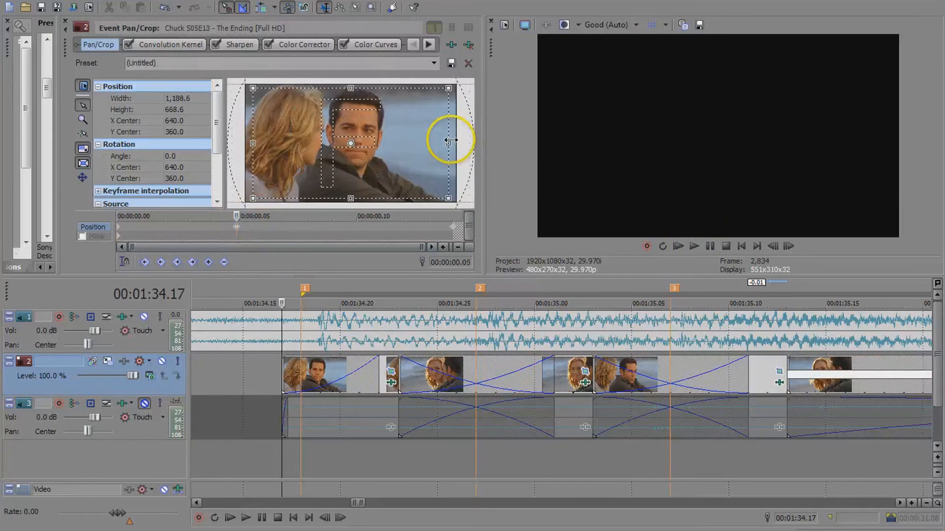
pyautogui.click(693, 245)
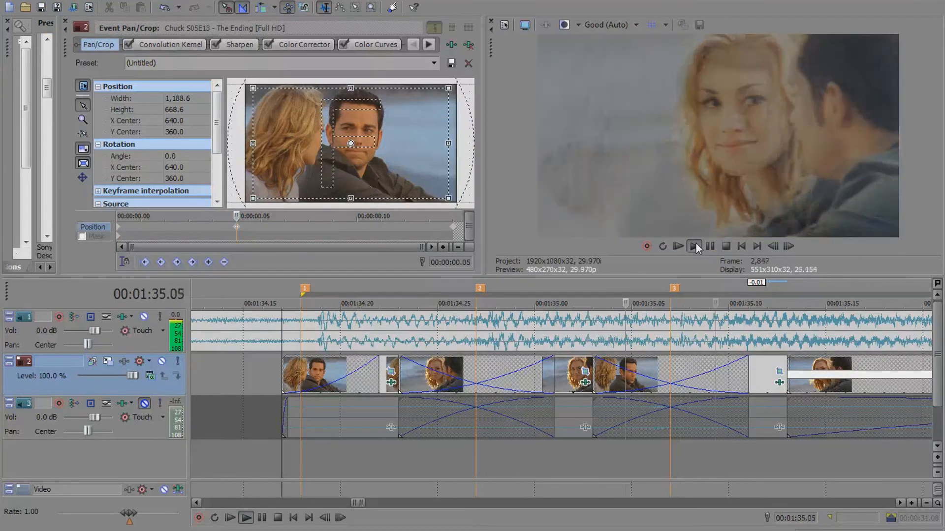
pyautogui.scroll(-4, 637, 340)
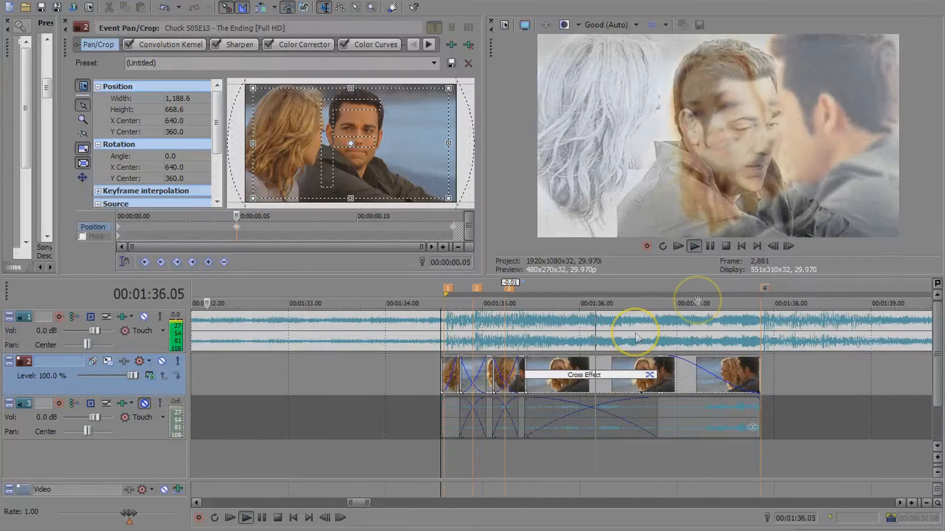
# - Open the third clip's Pan/Crop and place an end keyframe at 00:00:01.21 with a frame of 1,258.0 × 707.6
pyautogui.click(726, 246)
pyautogui.click(526, 370)
pyautogui.scroll(3, 546, 375)
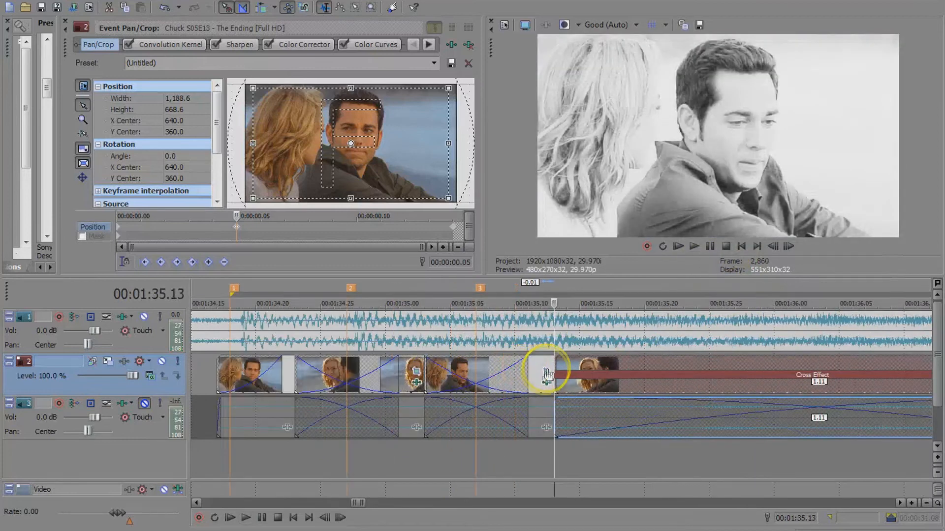
pyautogui.click(546, 372)
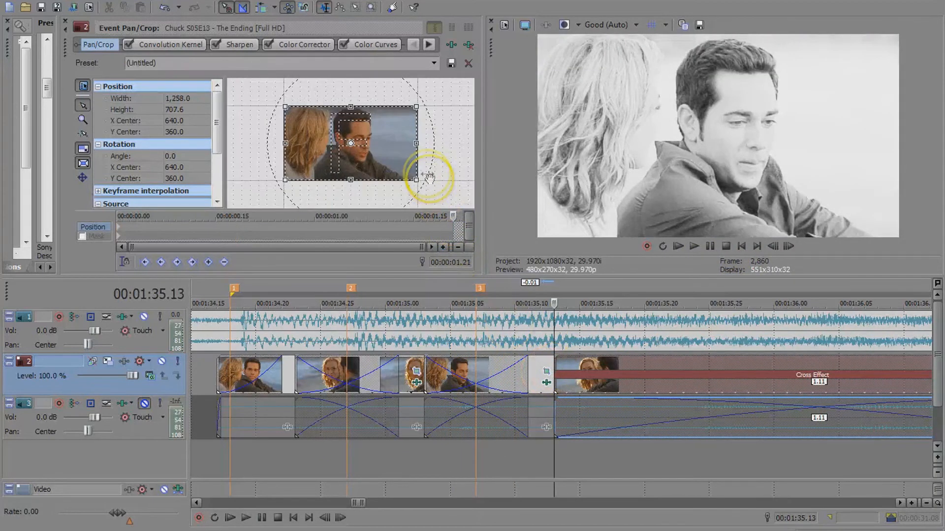
pyautogui.moveTo(429, 177); pyautogui.dragTo(431, 189)
pyautogui.moveTo(434, 143)
pyautogui.mouseDown()
pyautogui.moveTo(426, 147)
pyautogui.moveTo(435, 147)
pyautogui.mouseUp()
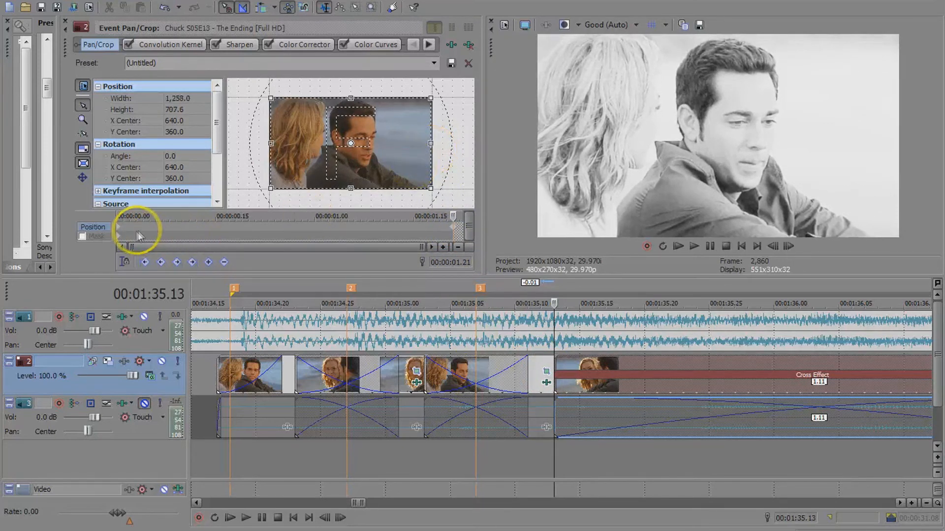
# - Examine the second clip's start, middle and end Pan/Crop keyframes as a reference for the third clip
pyautogui.click(416, 370)
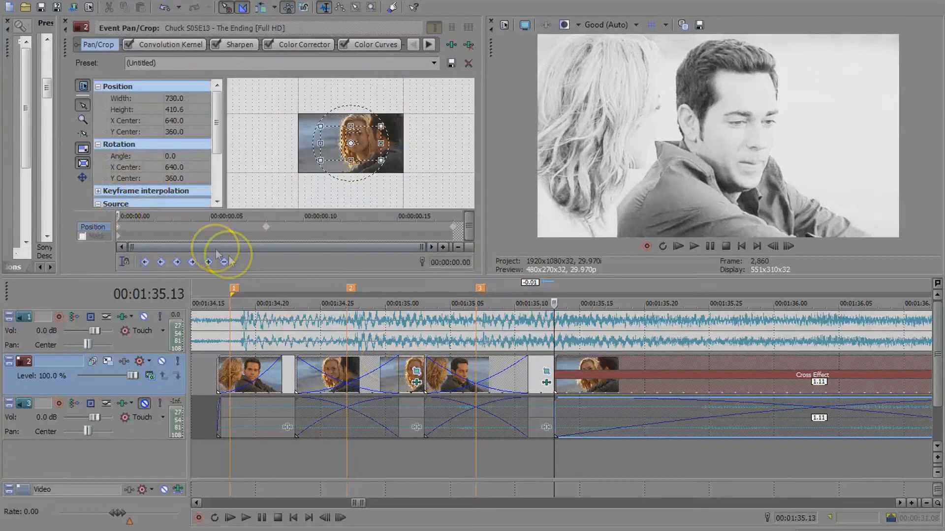
pyautogui.click(266, 228)
pyautogui.click(455, 229)
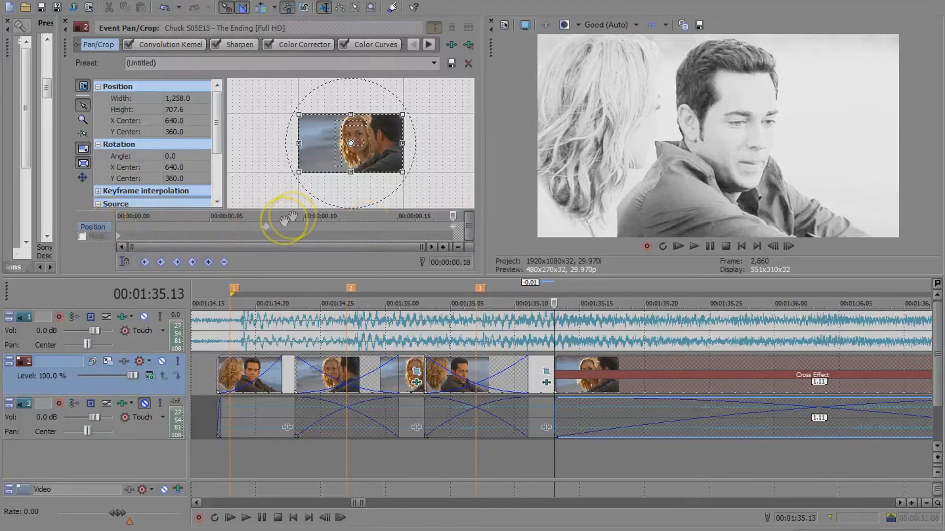
pyautogui.moveTo(266, 228); pyautogui.dragTo(491, 234)
pyautogui.click(125, 227)
# - Tighten the third clip's starting Pan/Crop frame and add a 00:00:00.08 keyframe with a frame of about 1,155.4 × 649.9
pyautogui.click(546, 373)
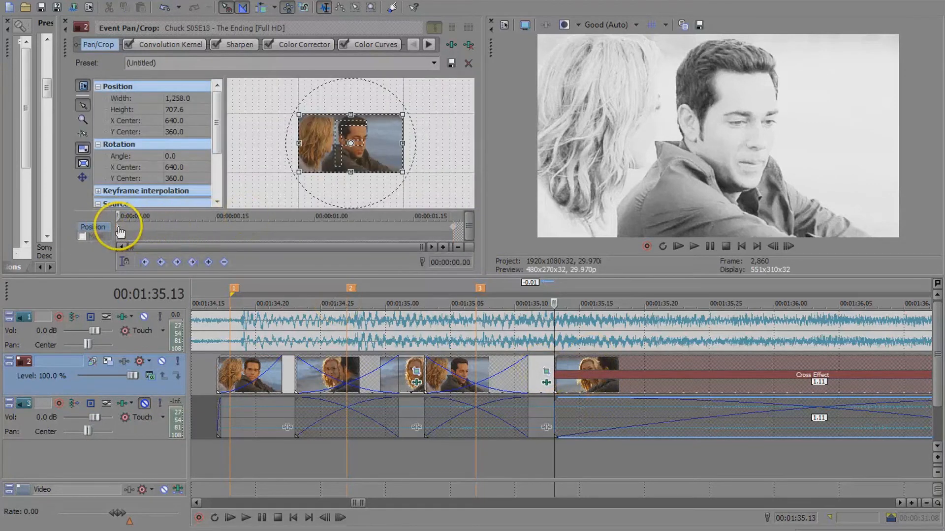
pyautogui.moveTo(425, 132); pyautogui.dragTo(377, 138)
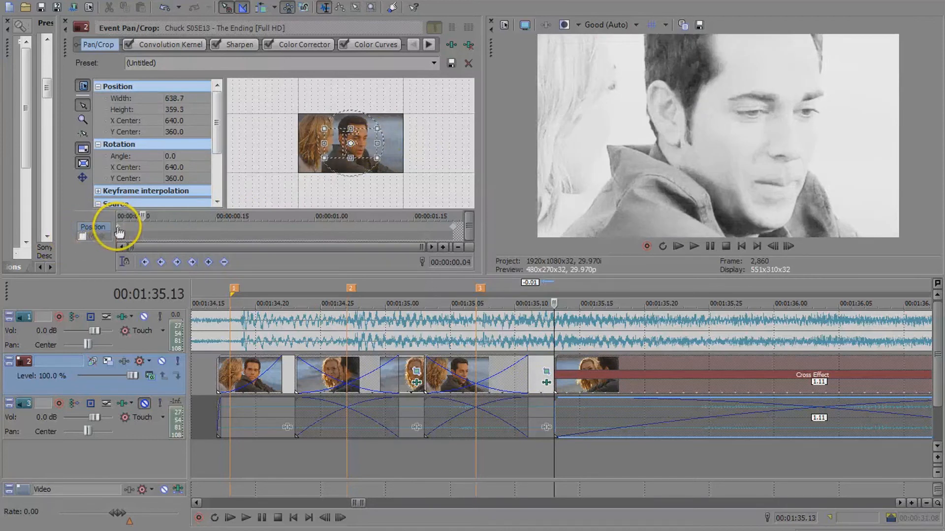
pyautogui.moveTo(376, 146); pyautogui.dragTo(402, 147)
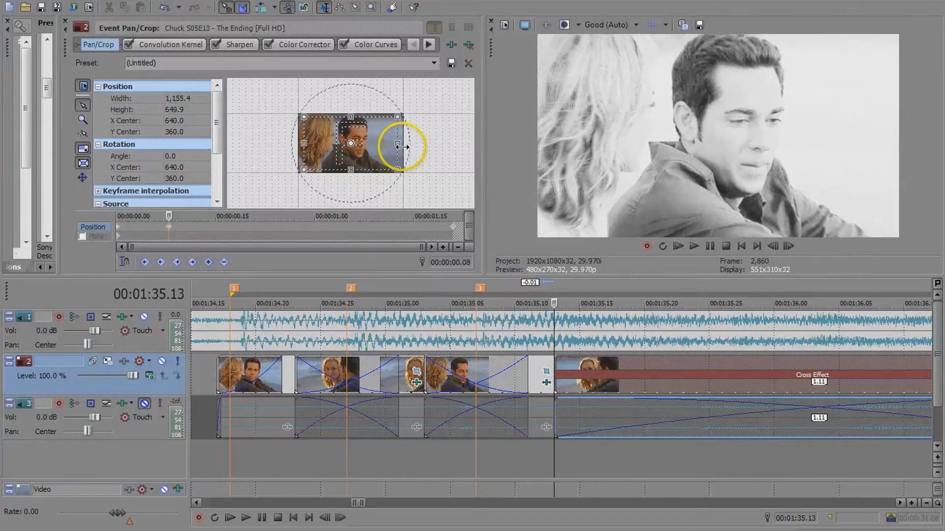
# - Add a Pan/Crop keyframe at 00:00:02.13 in the last clip before marker 4 and shrink its frame to about 1,146.6 × 644.9
pyautogui.click(722, 398)
pyautogui.scroll(-1, 726, 394)
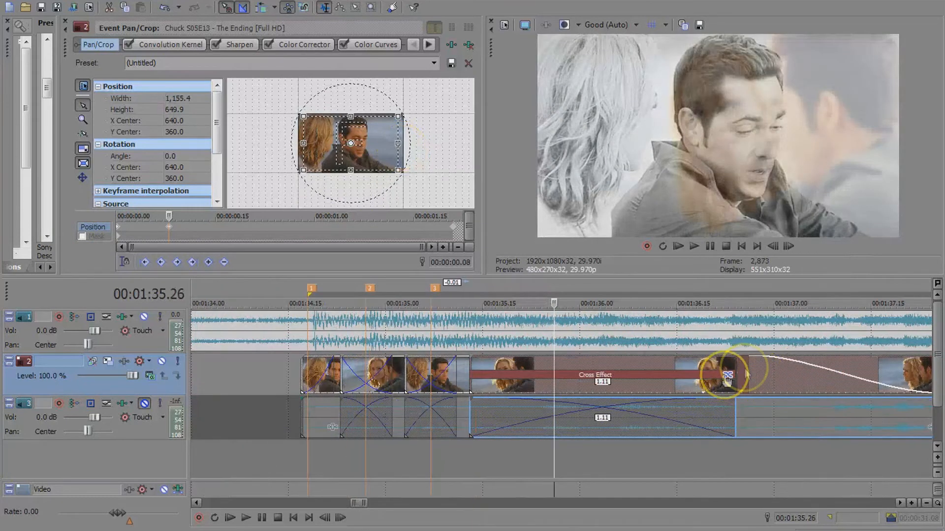
pyautogui.click(742, 375)
pyautogui.scroll(2, 744, 375)
pyautogui.click(559, 373)
pyautogui.click(458, 226)
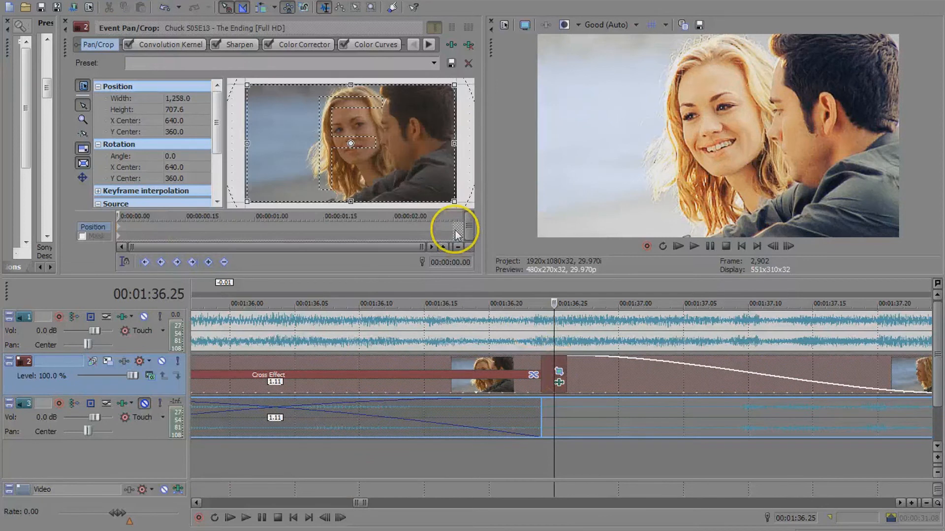
pyautogui.moveTo(456, 152); pyautogui.dragTo(447, 153)
# - Play the sequence from the start of the first clip through the final fade-out, then stop playback
pyautogui.click(618, 375)
pyautogui.scroll(-3, 617, 373)
pyautogui.click(319, 372)
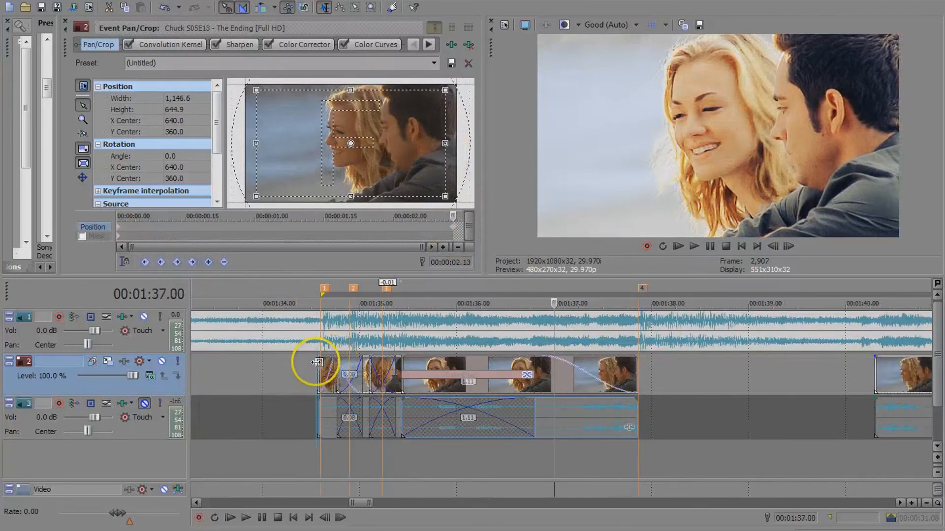
pyautogui.click(694, 246)
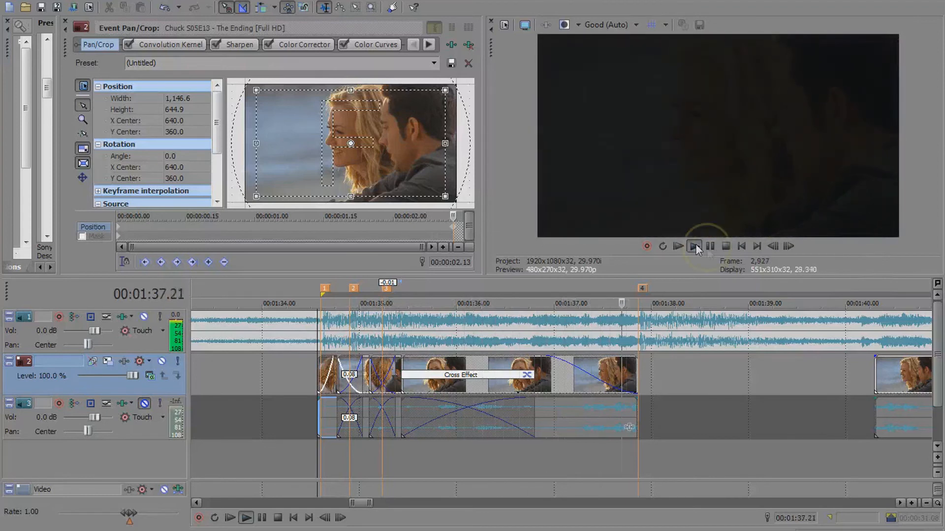
pyautogui.click(725, 246)
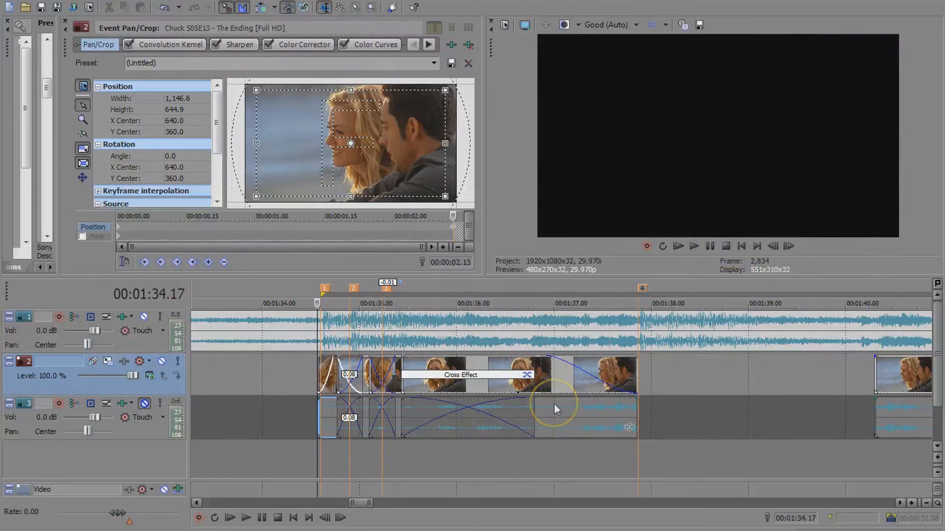
# - Close the Pan/Crop window and show the project media
pyautogui.click(541, 378)
pyautogui.click(595, 376)
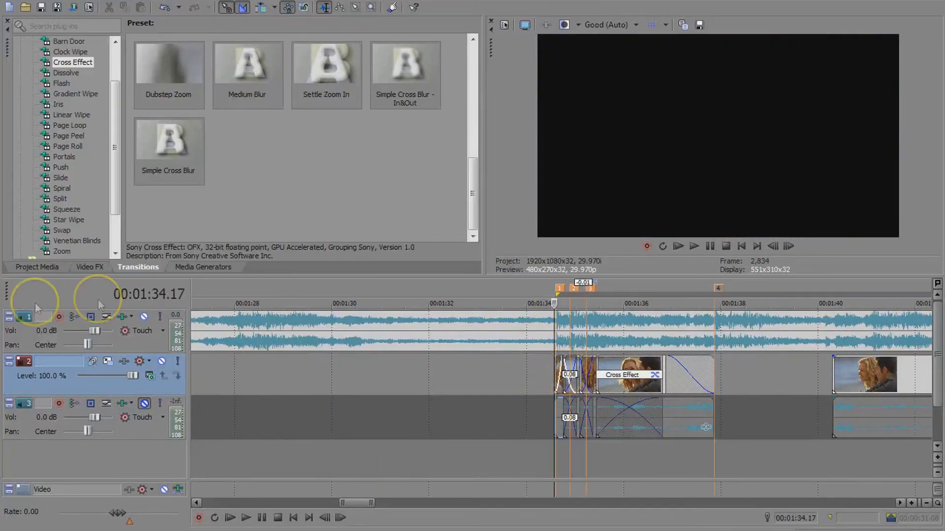
pyautogui.click(38, 267)
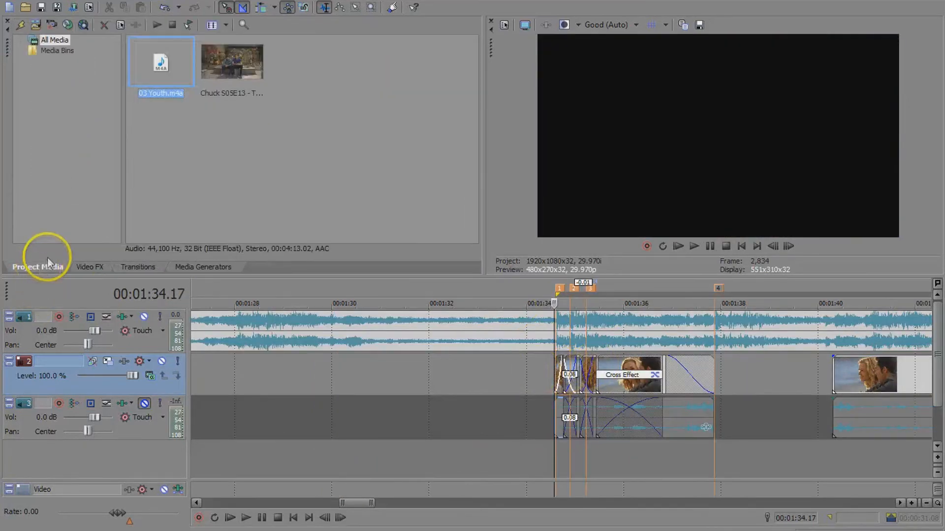
# - Mark a loop region around the edited clips from 00:01:34.15 to 00:01:38.03
pyautogui.click(718, 369)
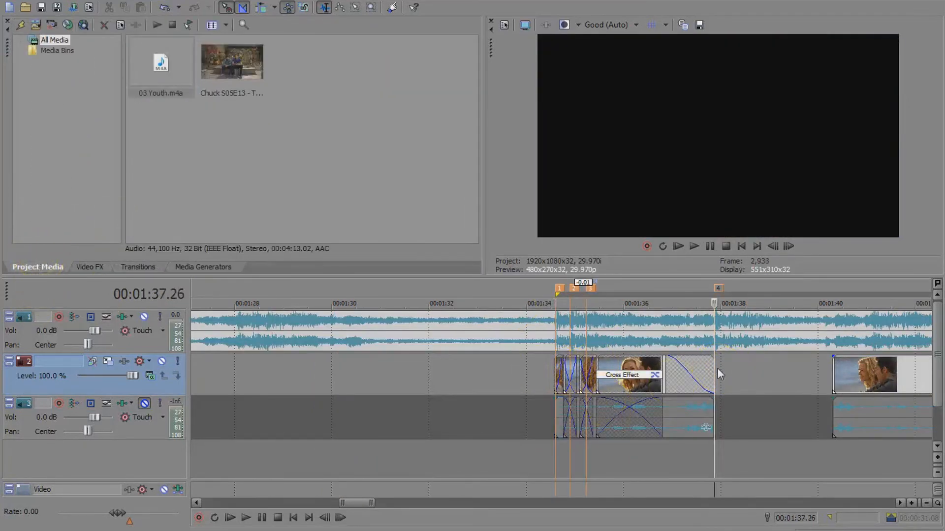
pyautogui.scroll(4, 717, 368)
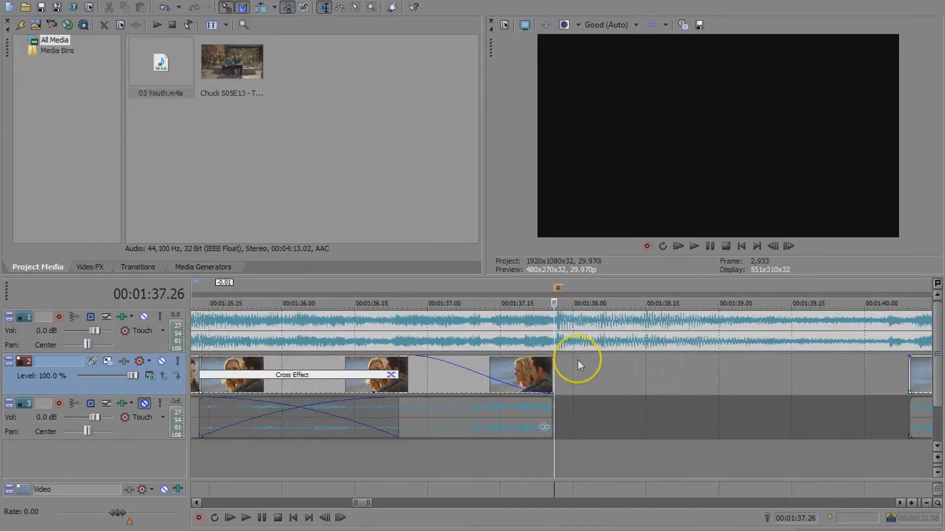
pyautogui.scroll(-3, 573, 367)
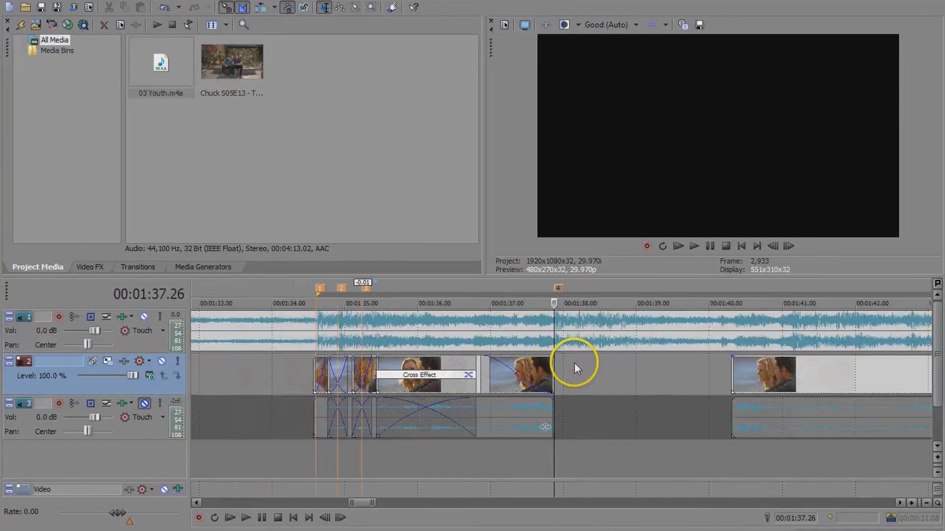
pyautogui.click(565, 365)
pyautogui.click(307, 376)
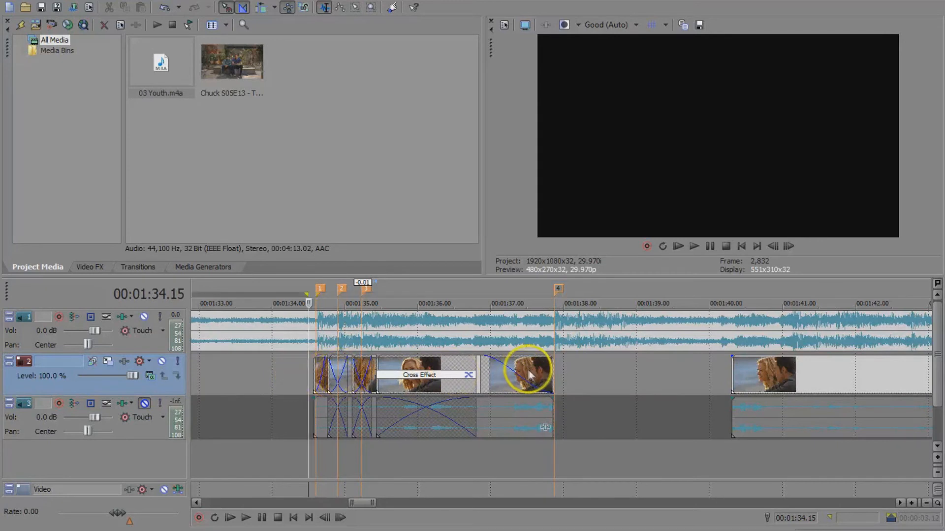
pyautogui.keyDown('shift'); pyautogui.click(570, 372); pyautogui.keyUp('shift')
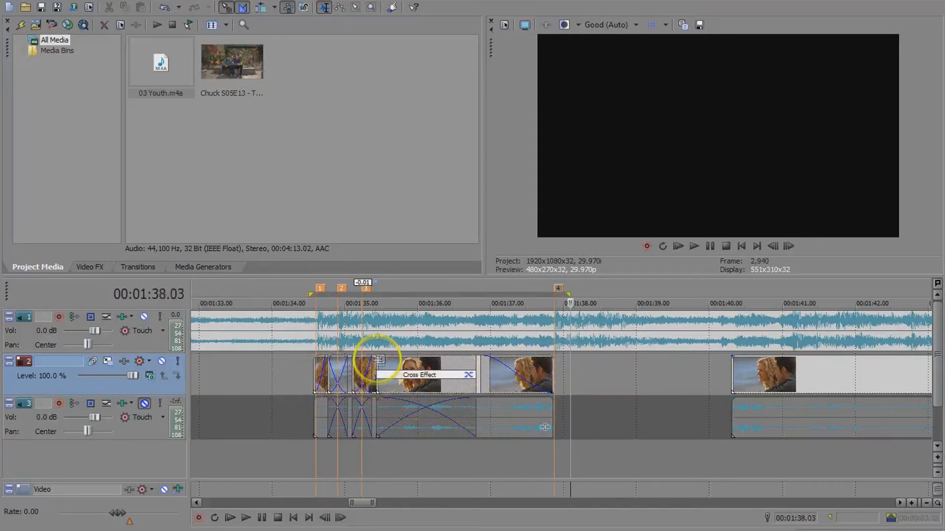
# - Open the Render As settings for the loop region and choose the MainConcept AVC/AAC template Sharpen Render Settings
pyautogui.click(313, 375)
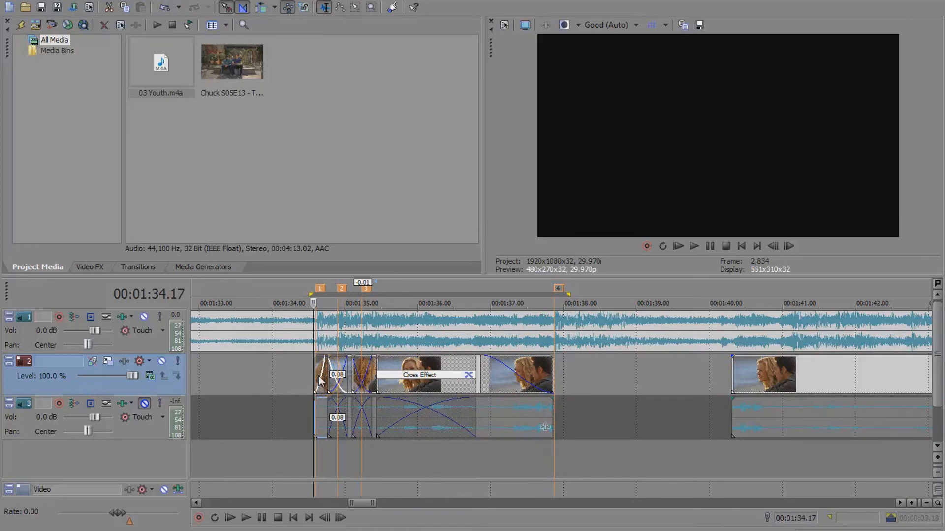
pyautogui.click(557, 377)
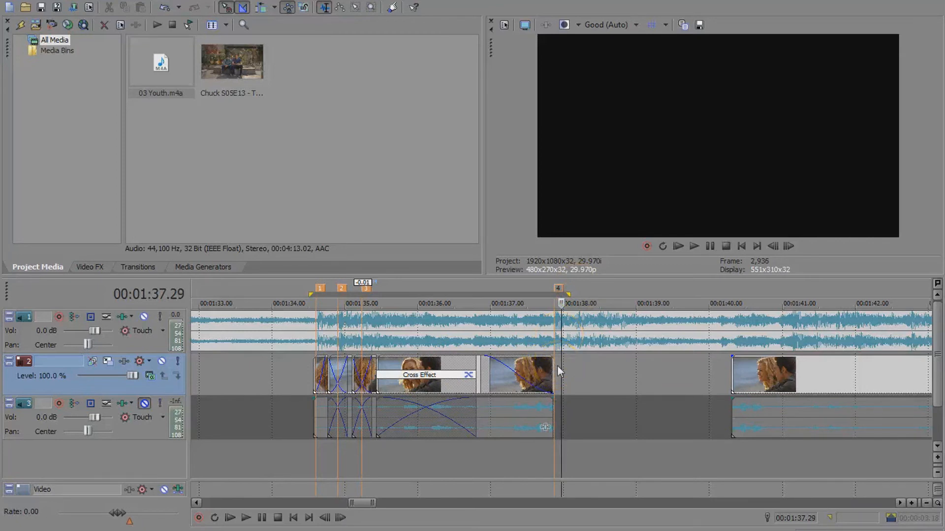
pyautogui.click(320, 366)
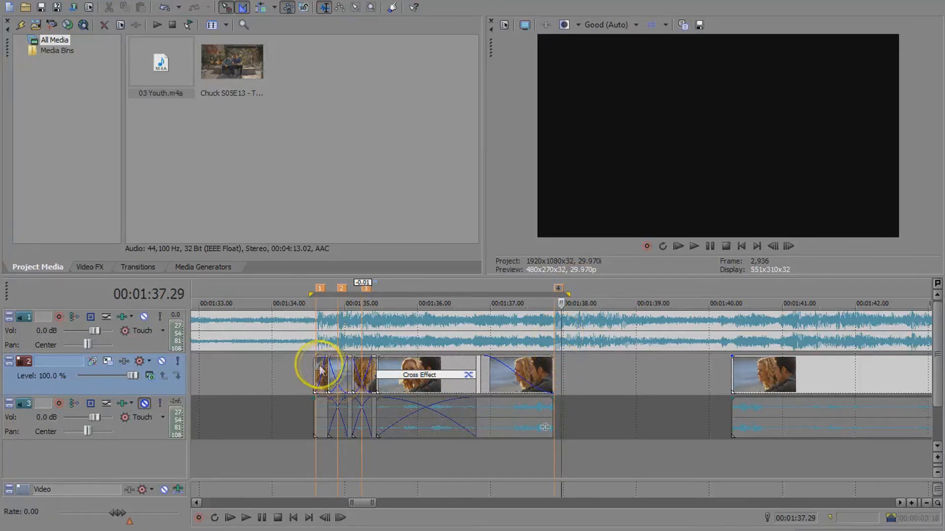
pyautogui.click(315, 367)
pyautogui.click(12, 2)
pyautogui.click(78, 81)
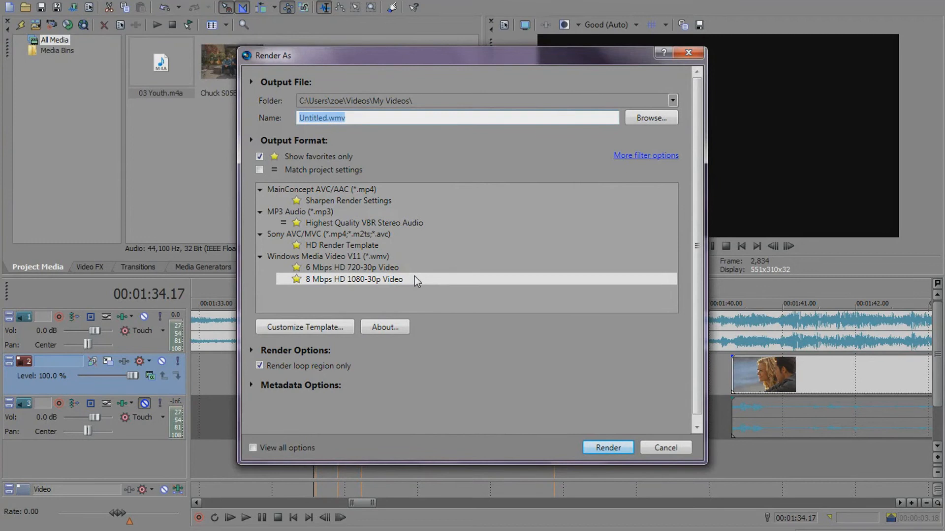
pyautogui.click(348, 200)
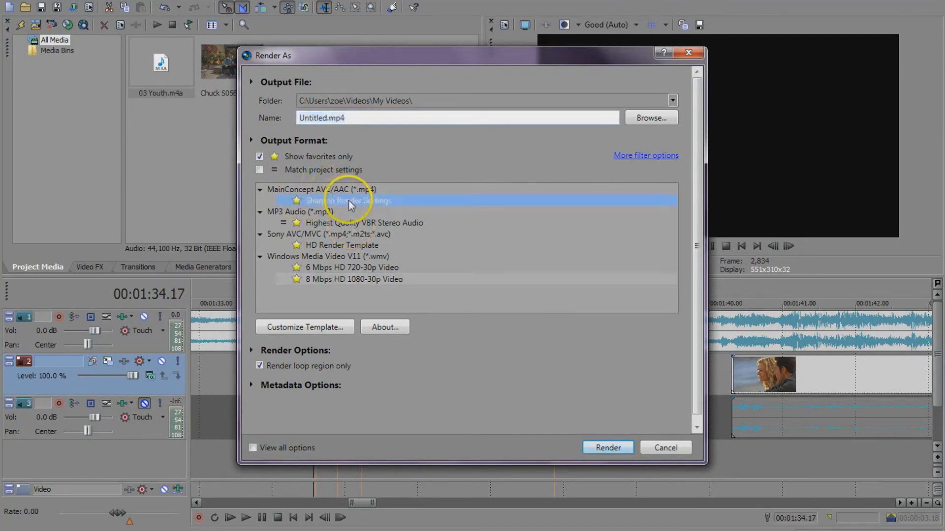
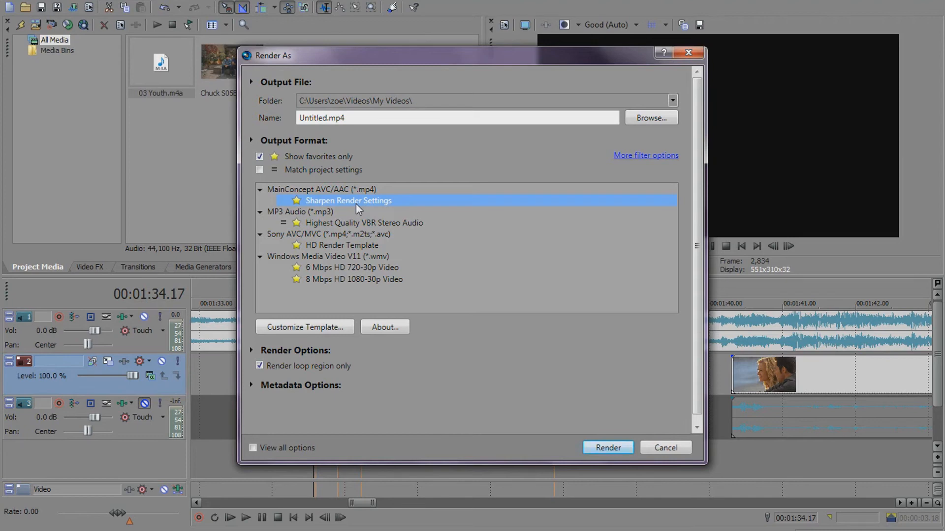
# - Switch to Windows Explorer, browse to the My Videos folder in the Videos library and open the video "orphan black - miss jackson"
pyautogui.click(147, 530)
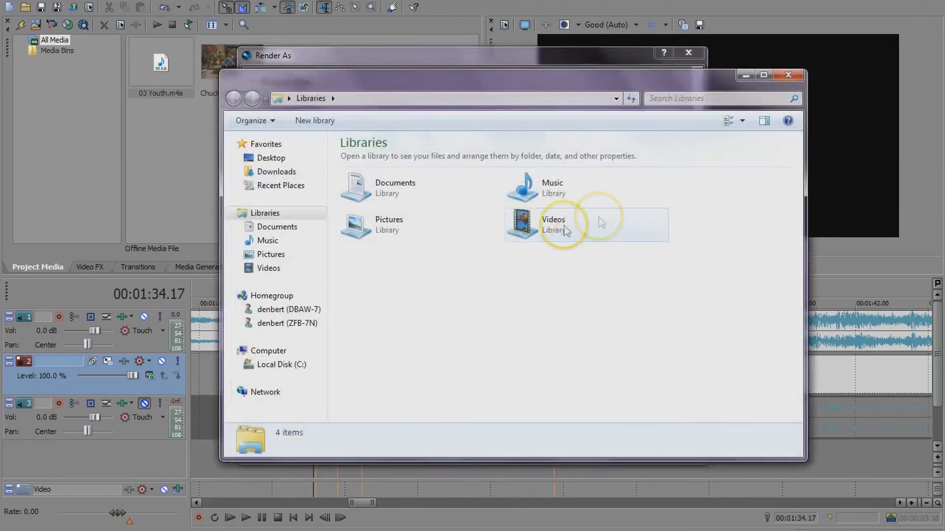
pyautogui.doubleClick(565, 229)
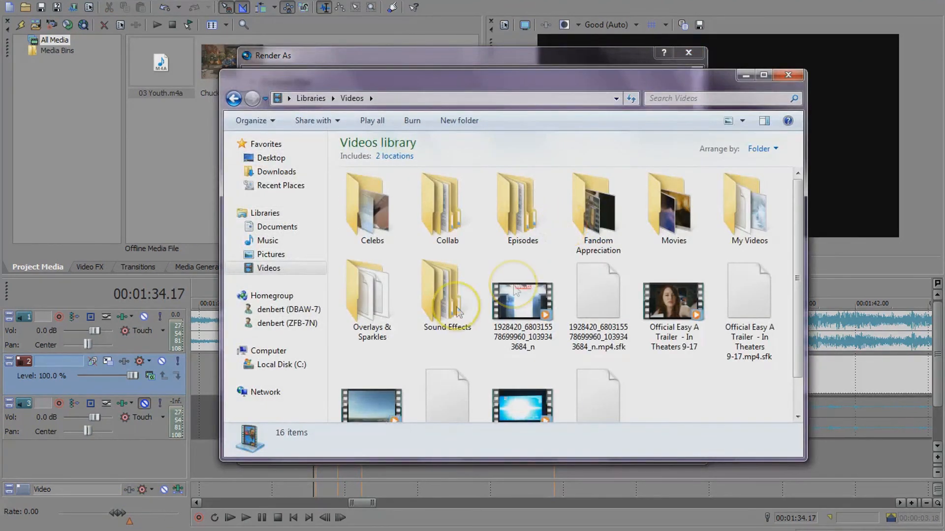
pyautogui.doubleClick(776, 212)
pyautogui.scroll(-3, 507, 307)
pyautogui.scroll(1, 443, 281)
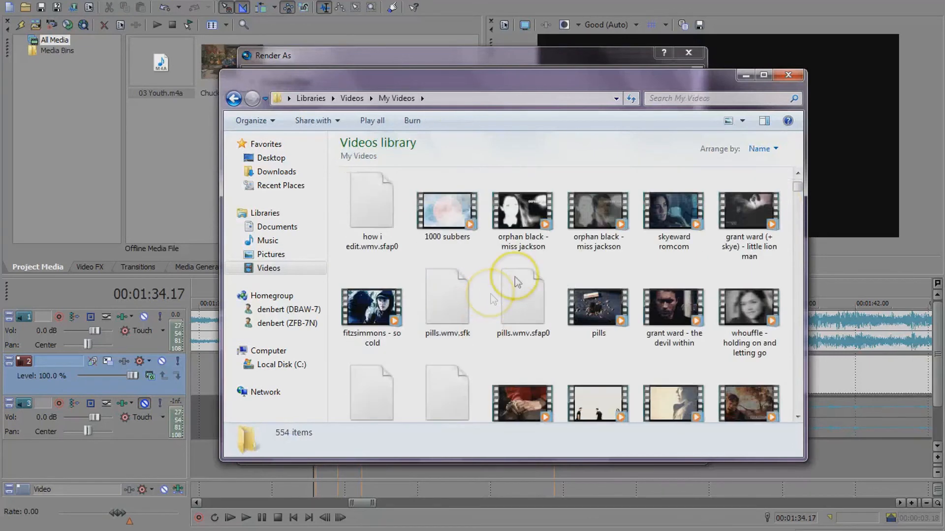
pyautogui.click(526, 228)
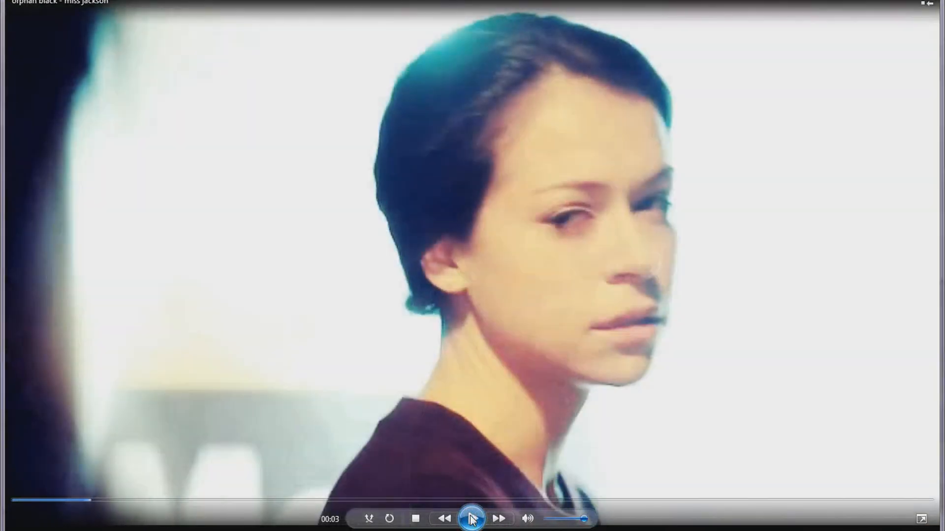
# - Play and pause the sample video to examine its rendered quality, and close the player and the folder window
pyautogui.click(471, 519)
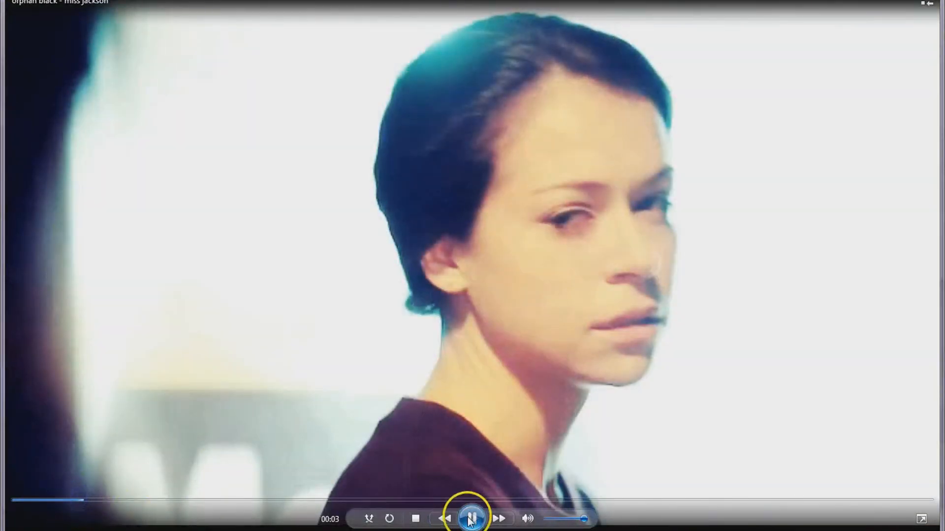
pyautogui.click(471, 519)
pyautogui.click(254, 210)
pyautogui.click(252, 242)
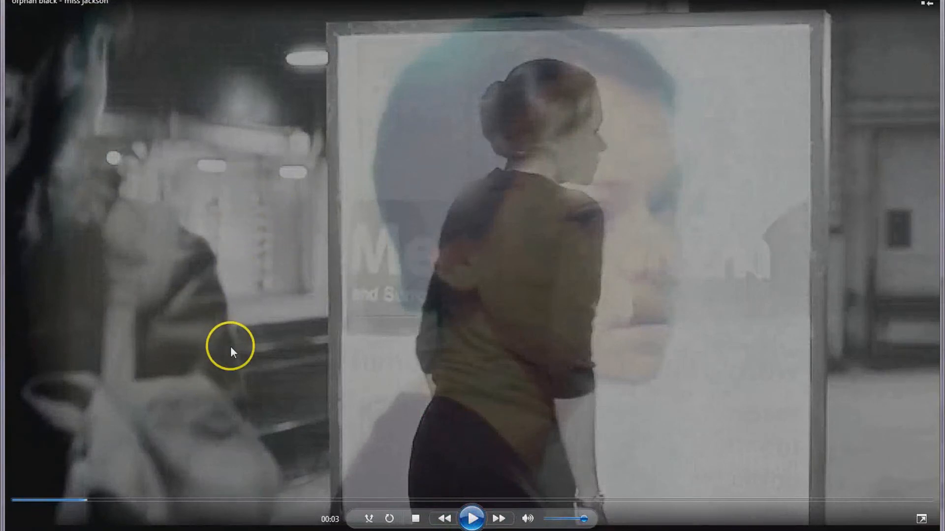
pyautogui.click(471, 518)
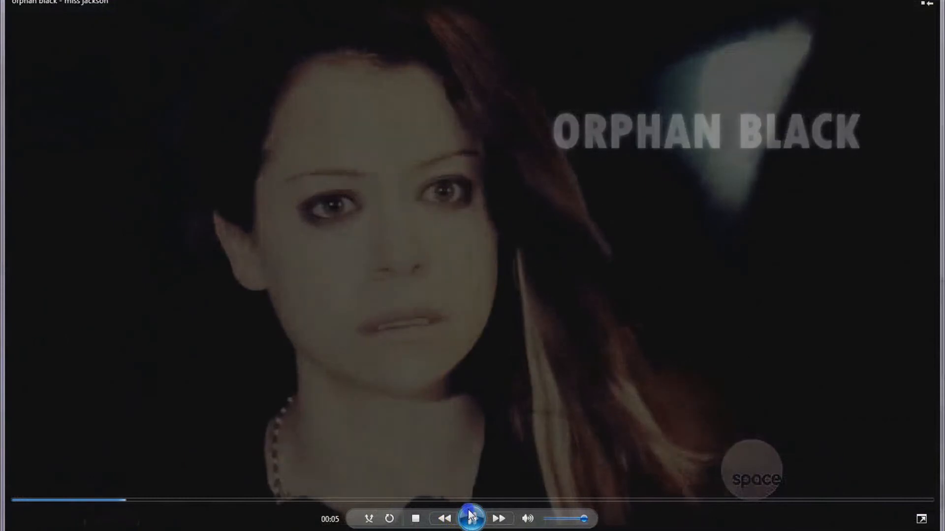
pyautogui.click(367, 240)
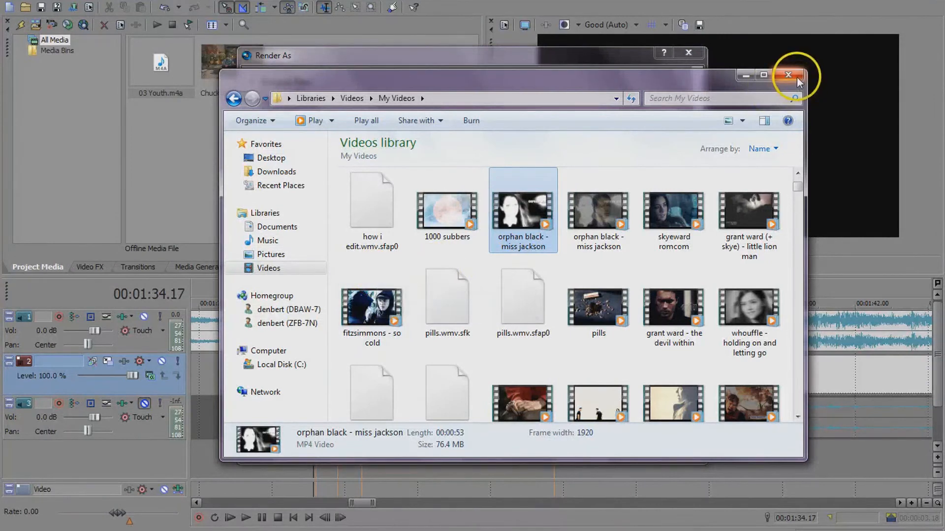
pyautogui.click(788, 75)
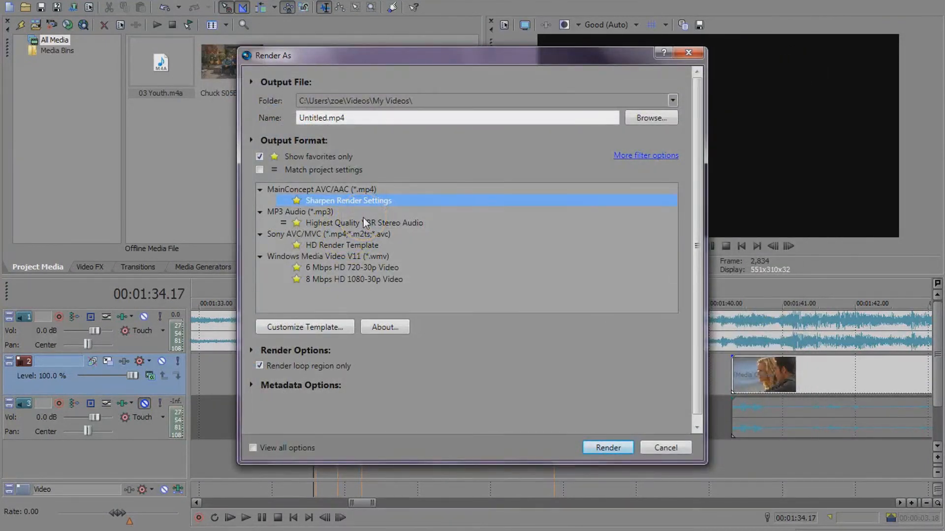
# - Choose the Windows Media Video V11 template 8 Mbps HD 1080-30p Video and check its custom settings without changing them
pyautogui.click(369, 279)
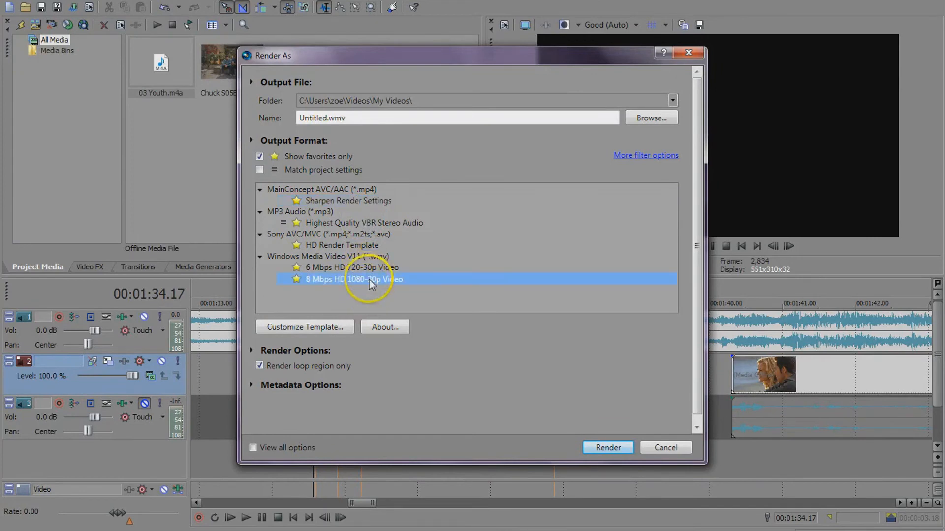
pyautogui.click(310, 329)
pyautogui.click(593, 64)
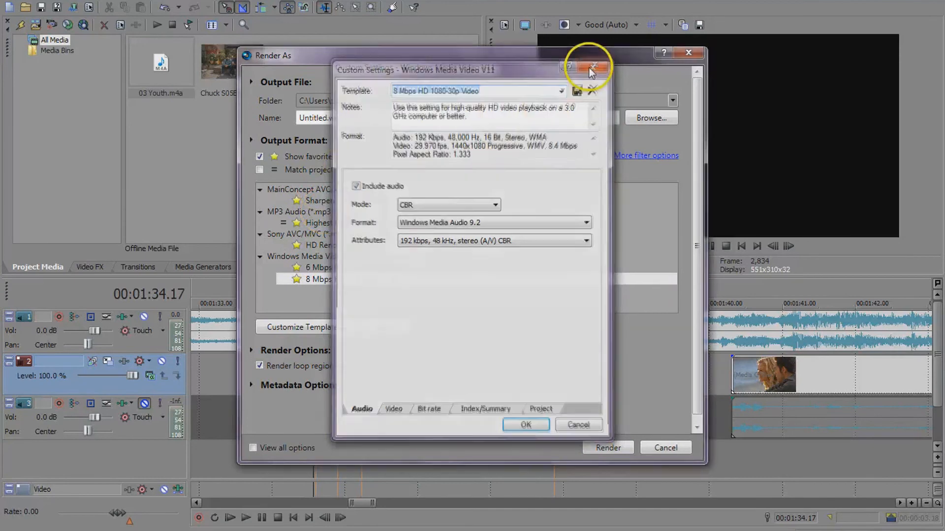
# - Turn off the favorites-only filter, browse the full template list and select 8 Mbps HD 1080-30p Video under Windows Media Video V11
pyautogui.click(260, 157)
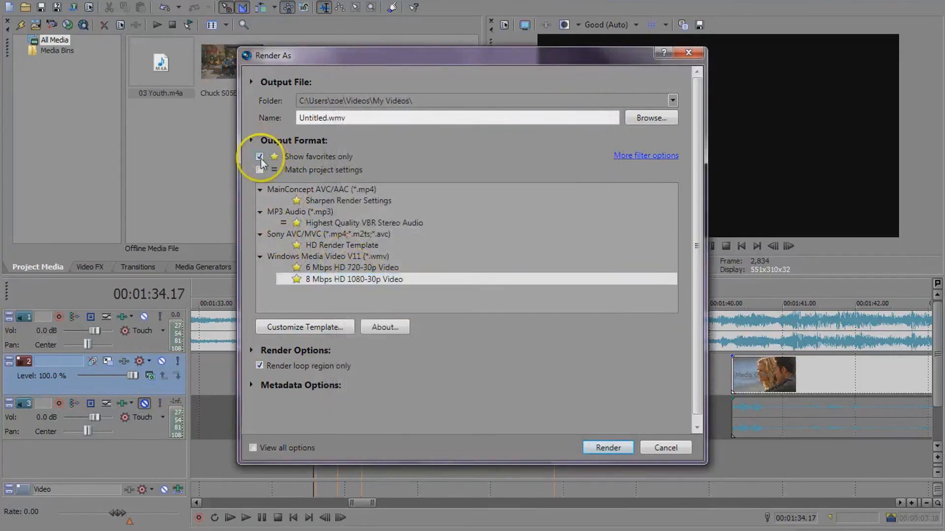
pyautogui.scroll(-3, 672, 211)
pyautogui.scroll(2, 397, 233)
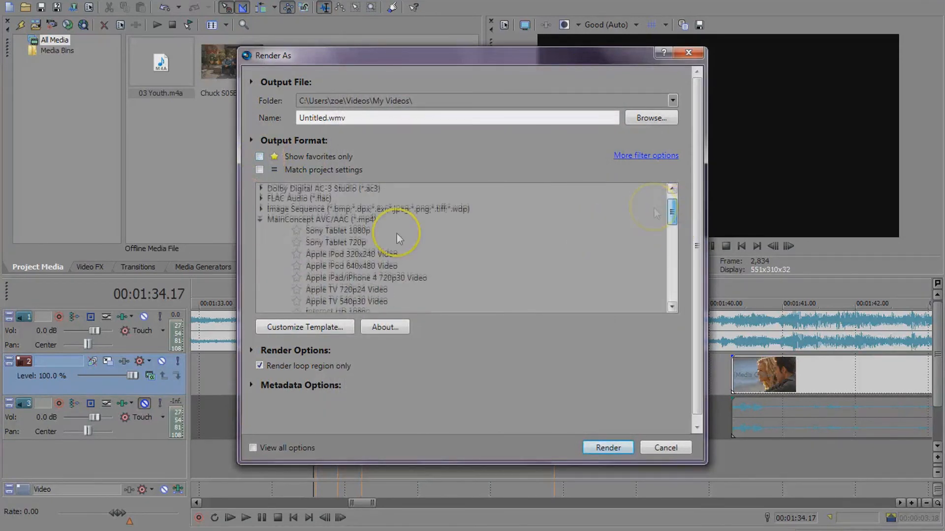
pyautogui.click(261, 220)
pyautogui.scroll(-4, 656, 239)
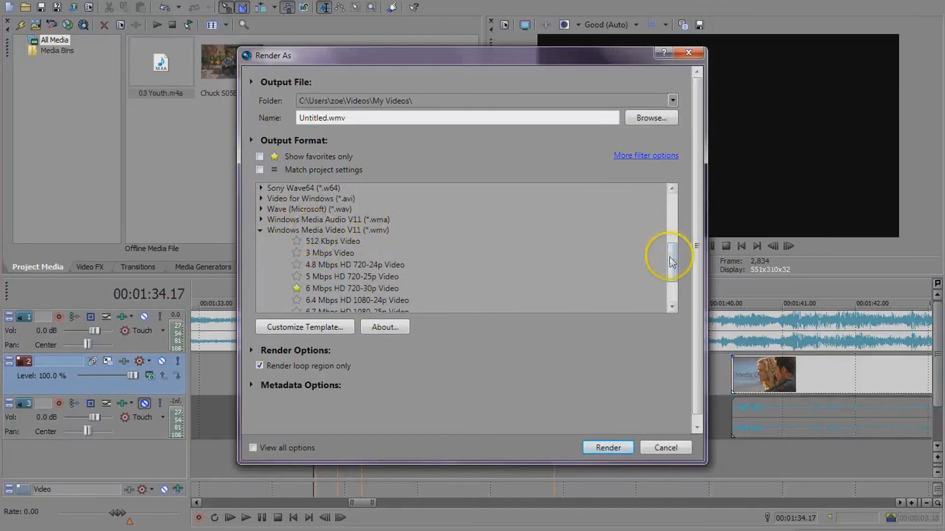
pyautogui.scroll(-2, 672, 259)
pyautogui.click(574, 265)
pyautogui.click(343, 277)
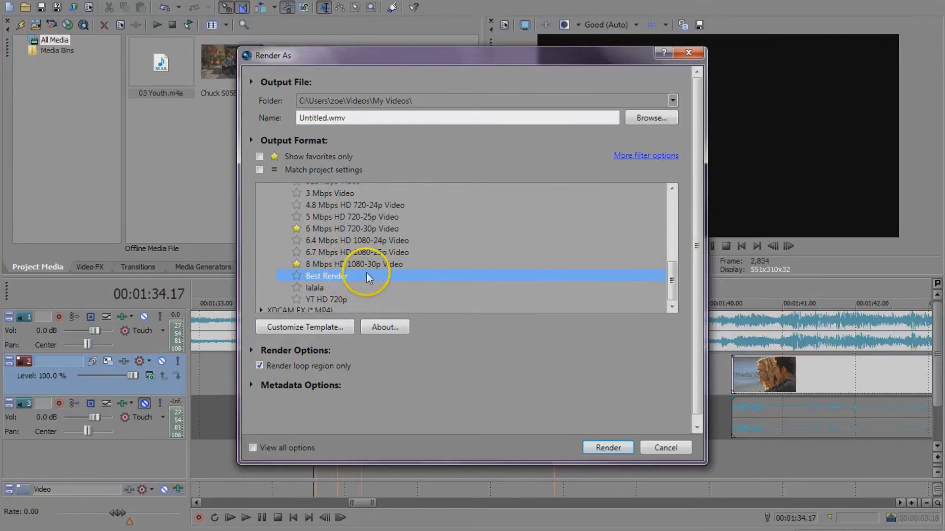
pyautogui.click(389, 264)
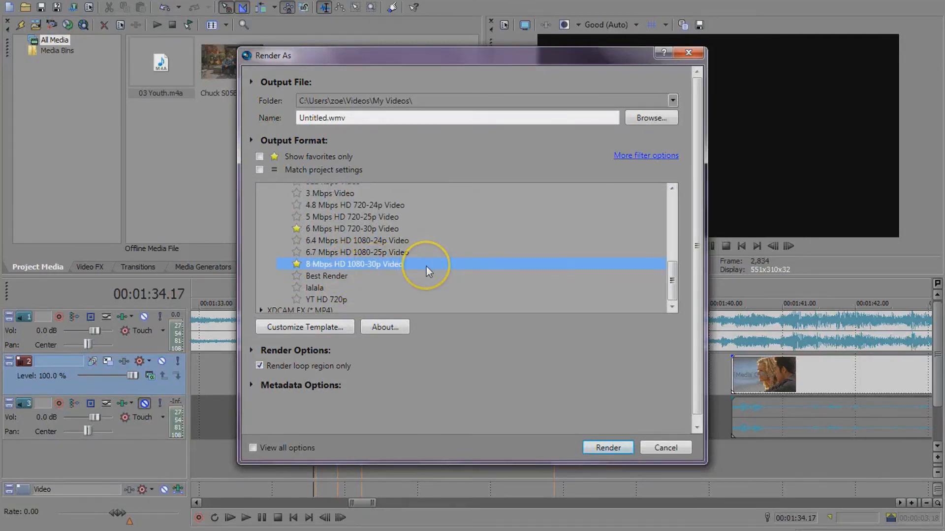
# - Name the output file "chuck sarah test.wmv" and render the loop region
pyautogui.moveTo(327, 119); pyautogui.dragTo(295, 121)
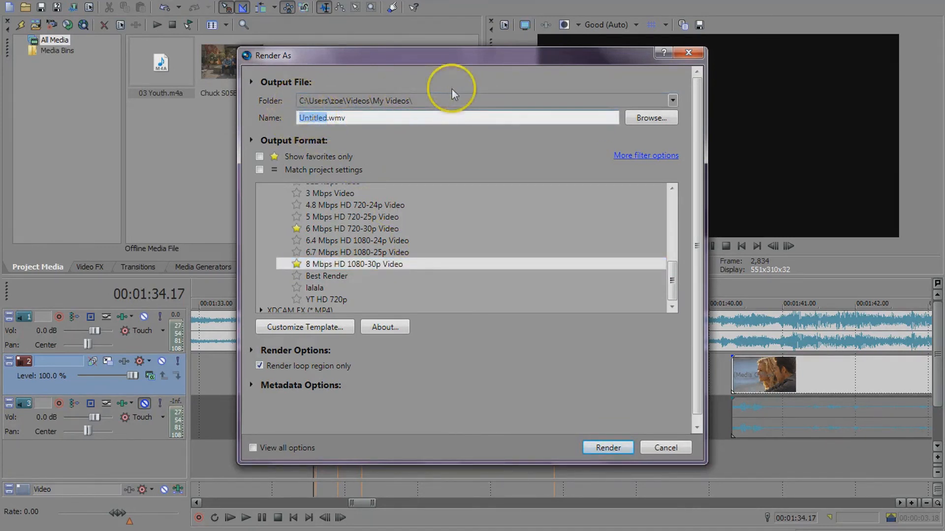
pyautogui.write('chuc')
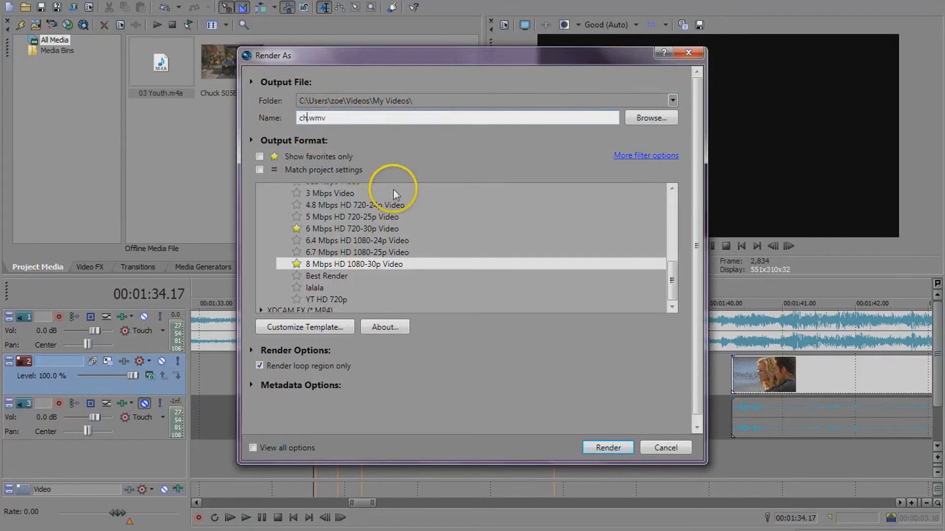
pyautogui.write('k sarajh')
pyautogui.press('BackSpace')
pyautogui.press('BackSpace')
pyautogui.write('h test')
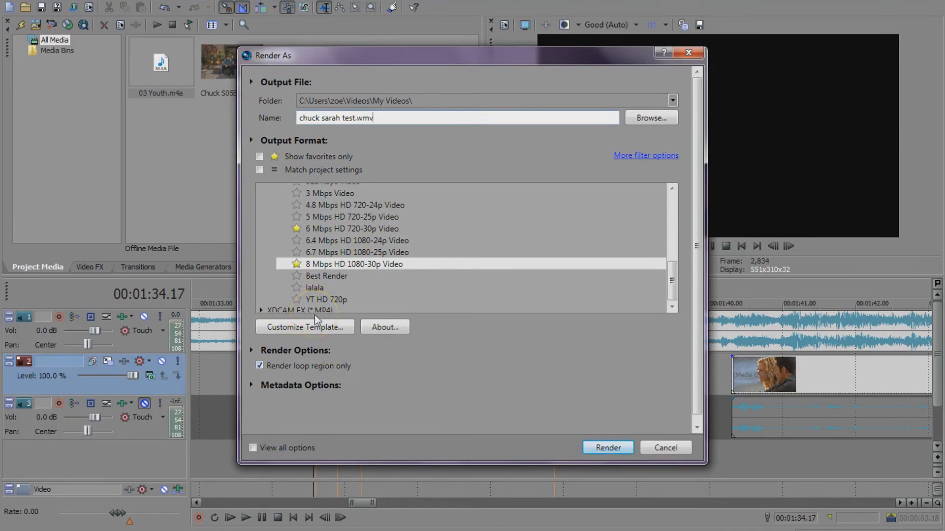
pyautogui.click(610, 448)
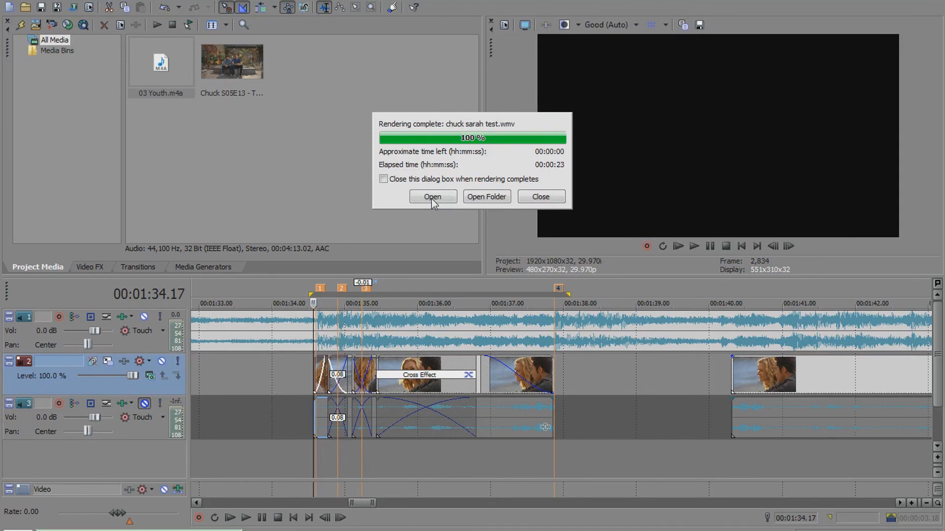
# - Open the finished render, replay it to examine its quality, and close the player and the rendering dialog
pyautogui.click(432, 199)
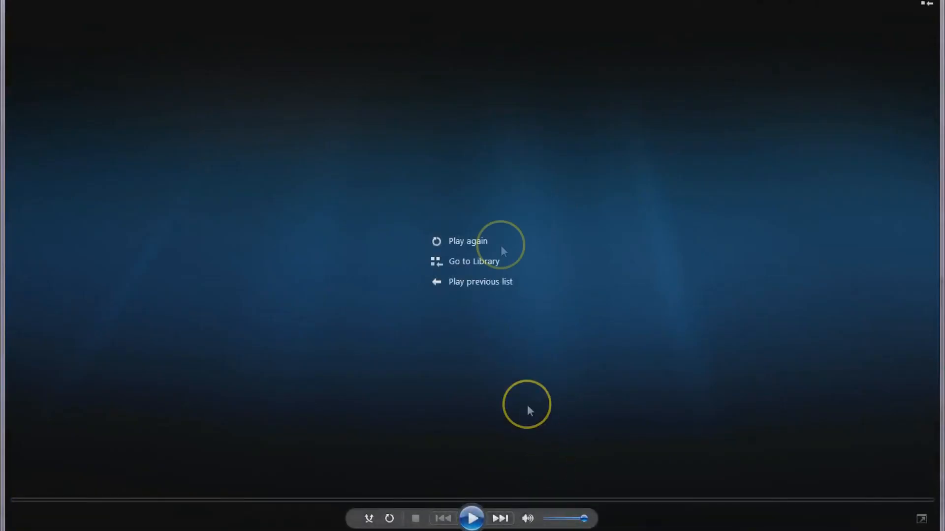
pyautogui.click(500, 242)
pyautogui.click(475, 516)
pyautogui.click(471, 517)
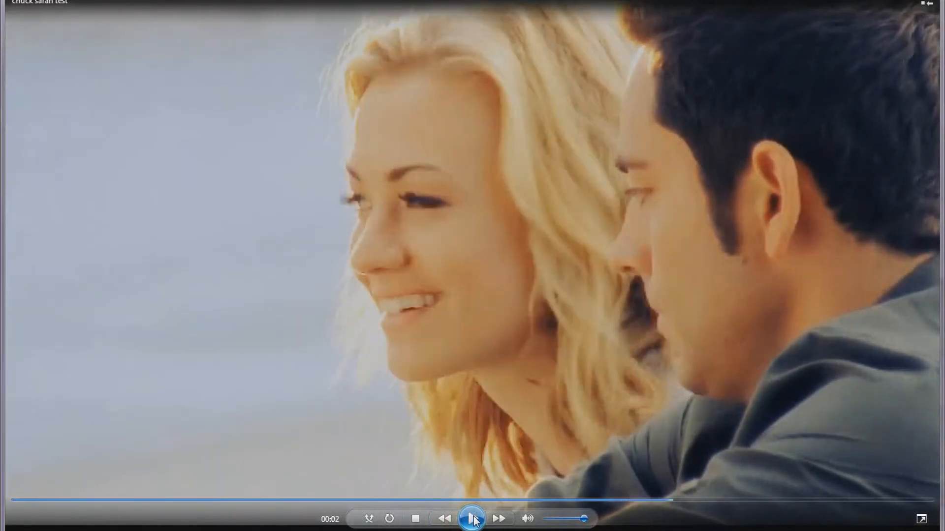
pyautogui.click(675, 179)
pyautogui.click(622, 276)
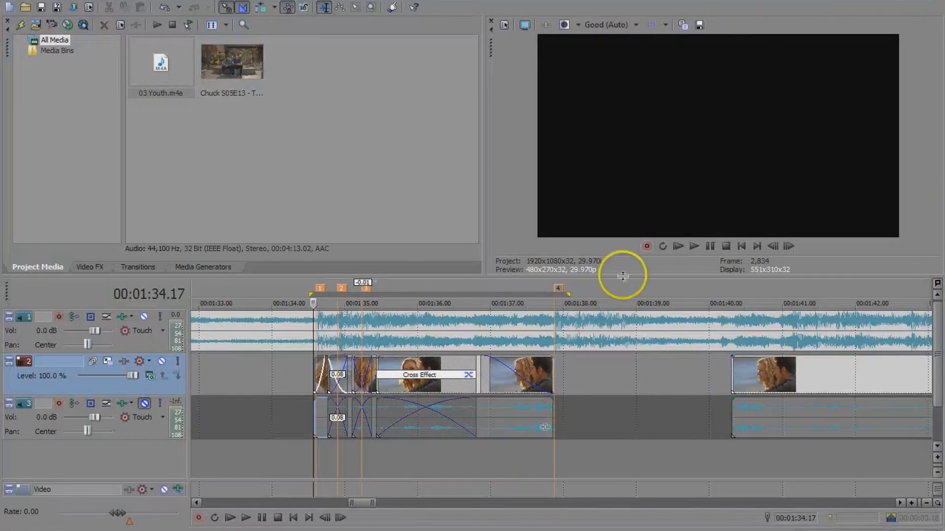
# - Open the plug-in chooser for the last clip's event effects and view the Filter Packages and Sony folders
pyautogui.click(483, 371)
pyautogui.scroll(6, 537, 376)
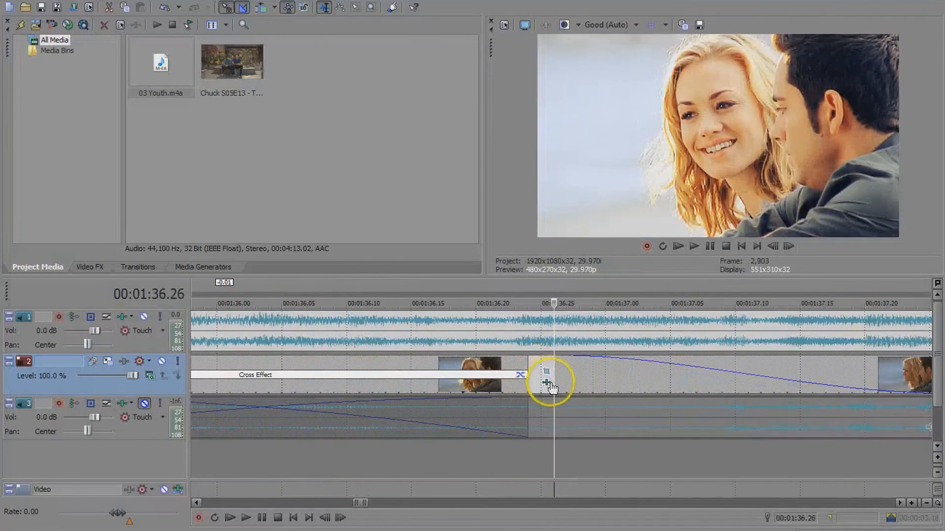
pyautogui.click(545, 379)
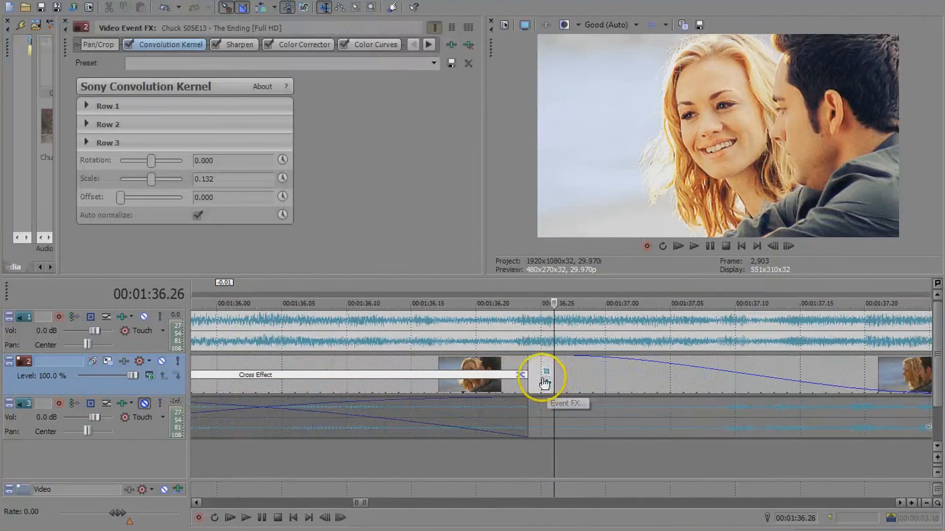
pyautogui.click(451, 44)
pyautogui.click(232, 183)
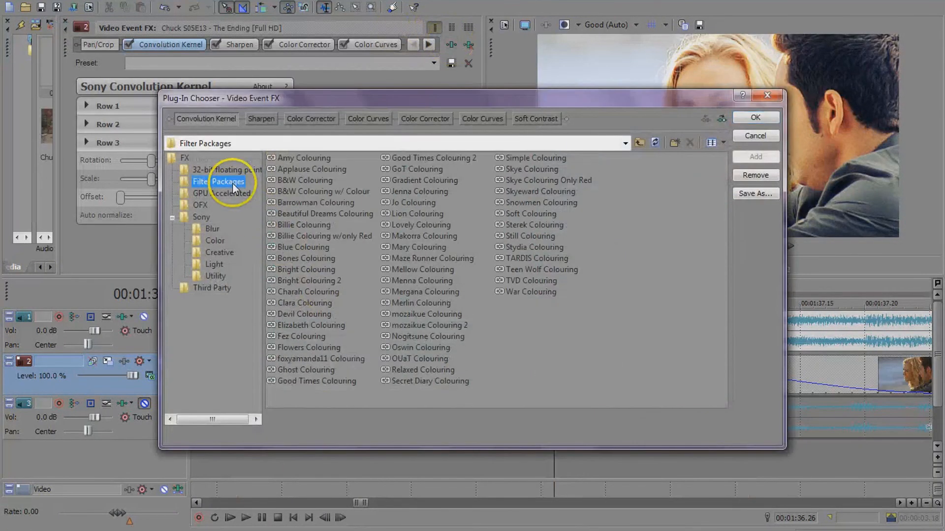
pyautogui.click(201, 217)
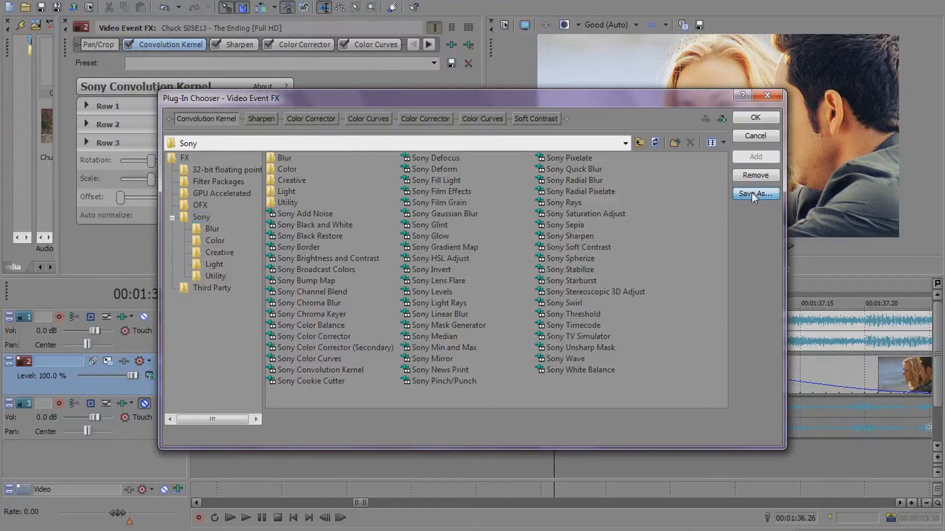
# - Save the clip's effect chain as a plug-in package named "Chuck Colouring" and close the effects window
pyautogui.click(751, 193)
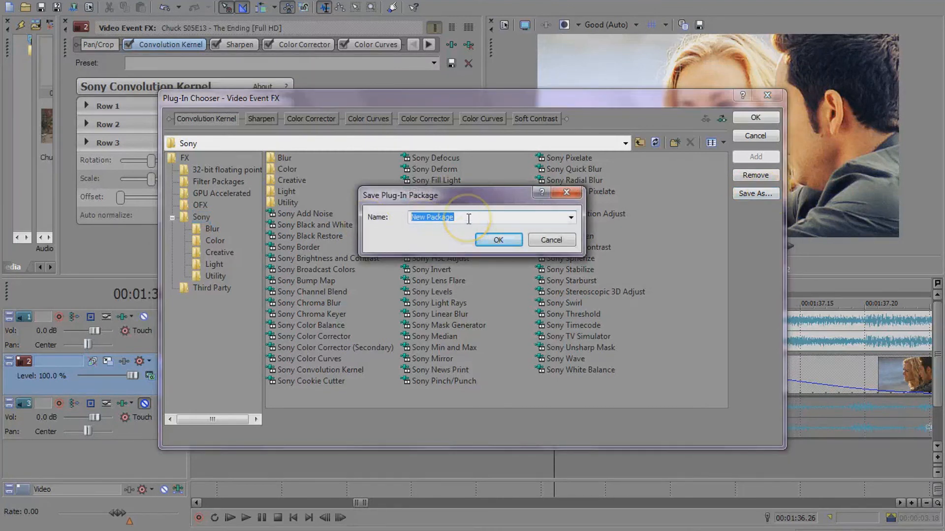
pyautogui.write('Chuck Col')
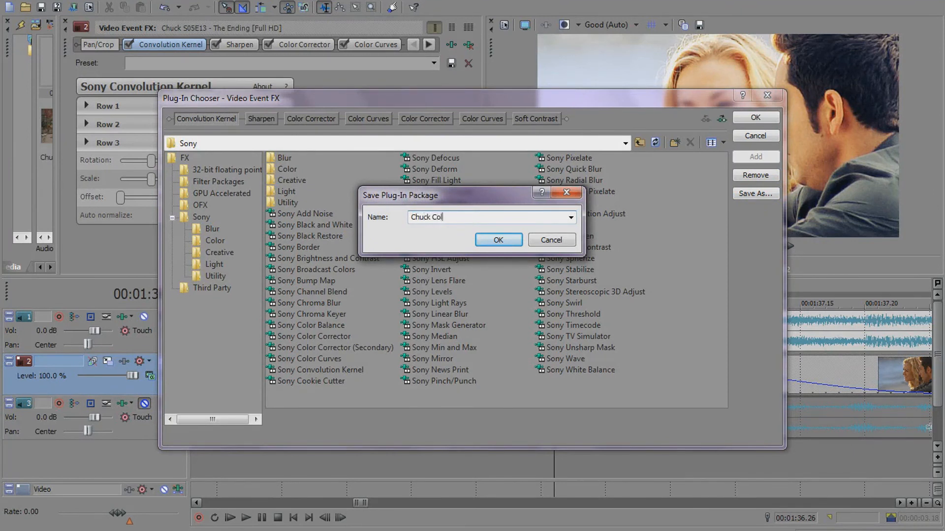
pyautogui.write('ouring')
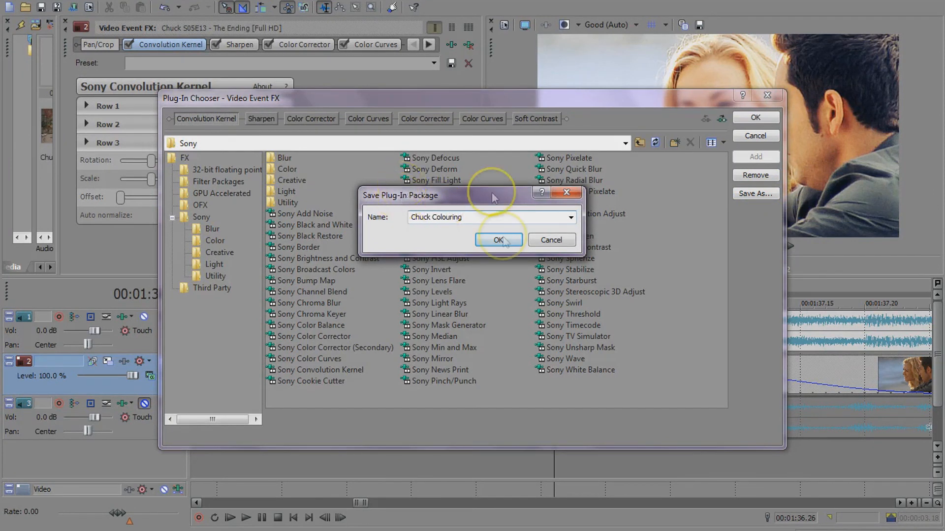
pyautogui.click(503, 238)
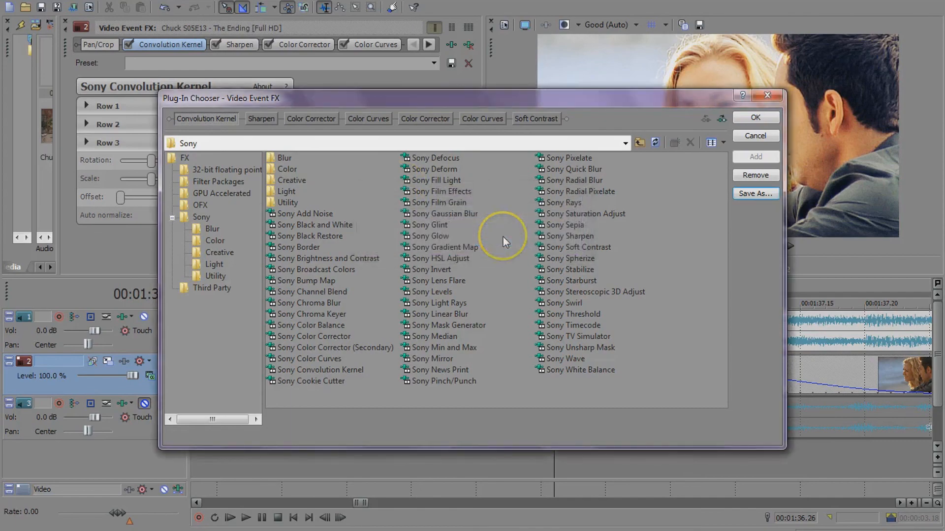
pyautogui.click(767, 95)
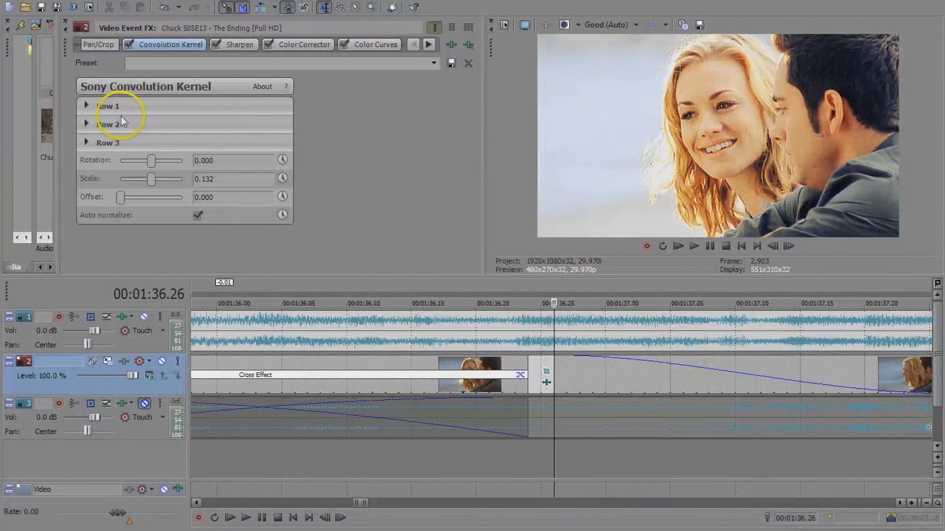
pyautogui.click(65, 21)
pyautogui.click(631, 387)
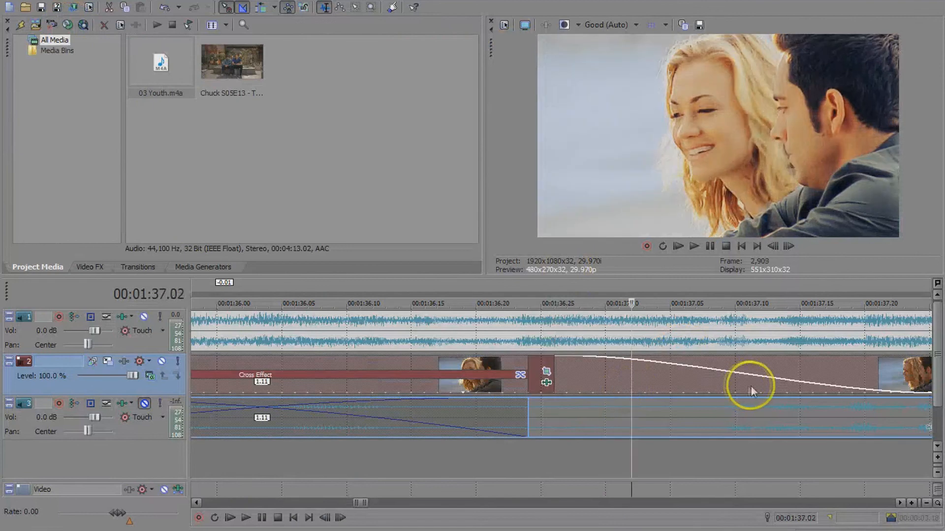
pyautogui.click(825, 385)
pyautogui.scroll(-3, 738, 395)
pyautogui.click(569, 371)
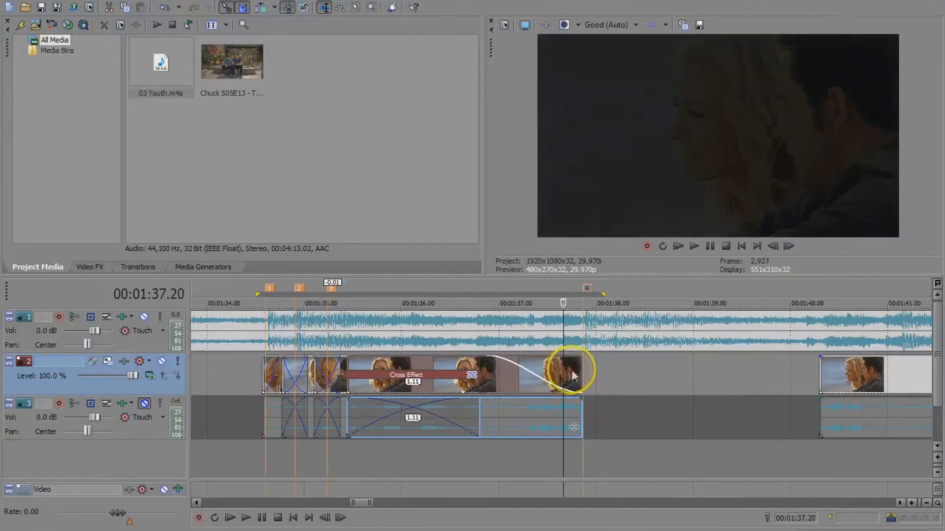
pyautogui.click(642, 370)
pyautogui.click(262, 370)
pyautogui.click(485, 364)
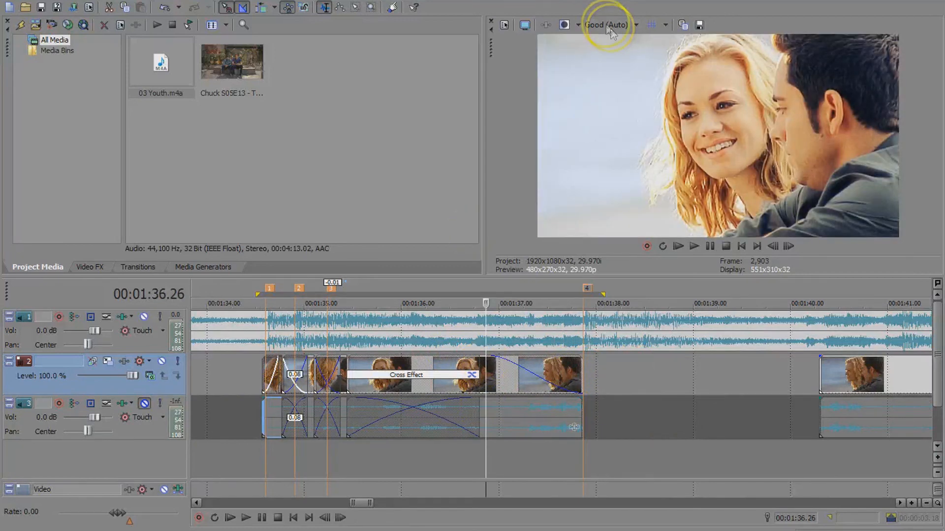
# - Open the plug-in choosers for the video output effects and for track 2's effects, cancelling each one
pyautogui.click(547, 24)
pyautogui.click(774, 101)
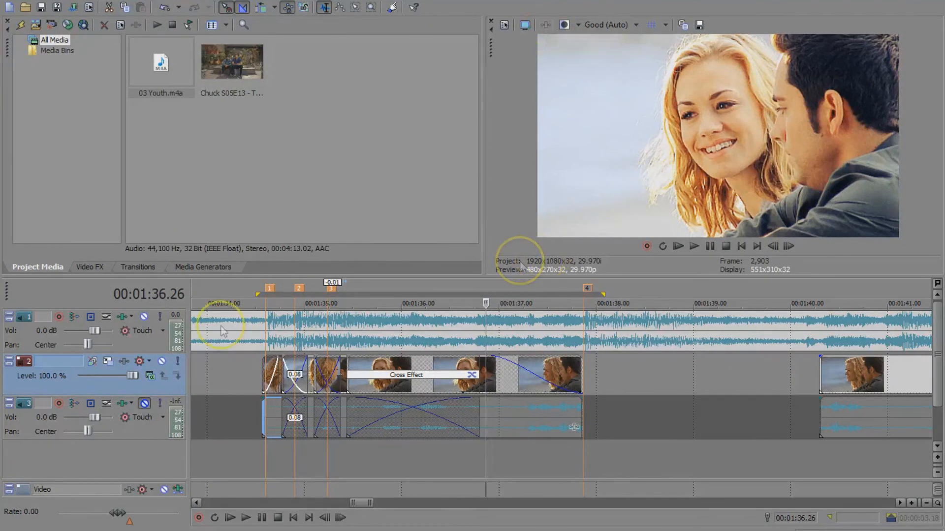
pyautogui.click(139, 361)
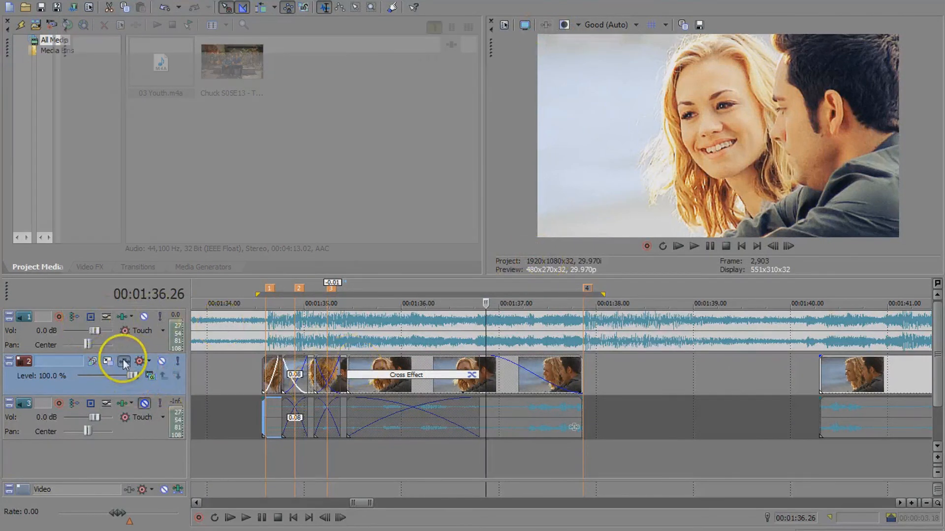
pyautogui.click(755, 135)
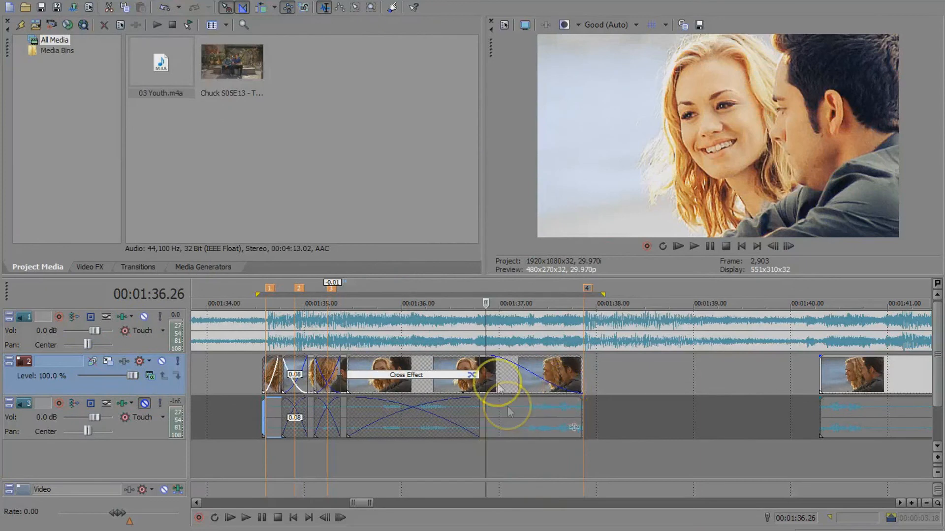
# - Open the last clip's event effects and remove the colouring effects from its chain
pyautogui.scroll(10, 484, 377)
pyautogui.click(547, 377)
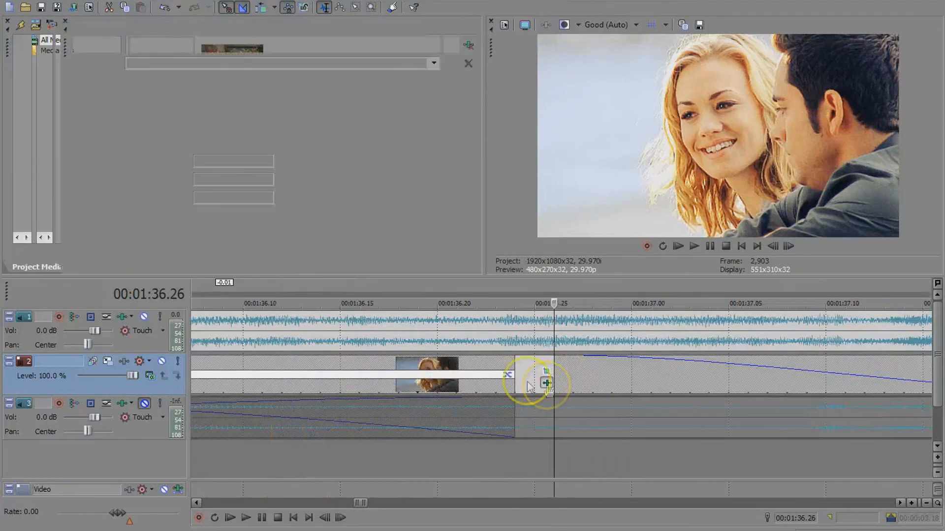
pyautogui.click(128, 44)
pyautogui.click(132, 49)
pyautogui.click(450, 45)
pyautogui.doubleClick(310, 217)
pyautogui.press('Return')
pyautogui.click(468, 45)
pyautogui.click(546, 384)
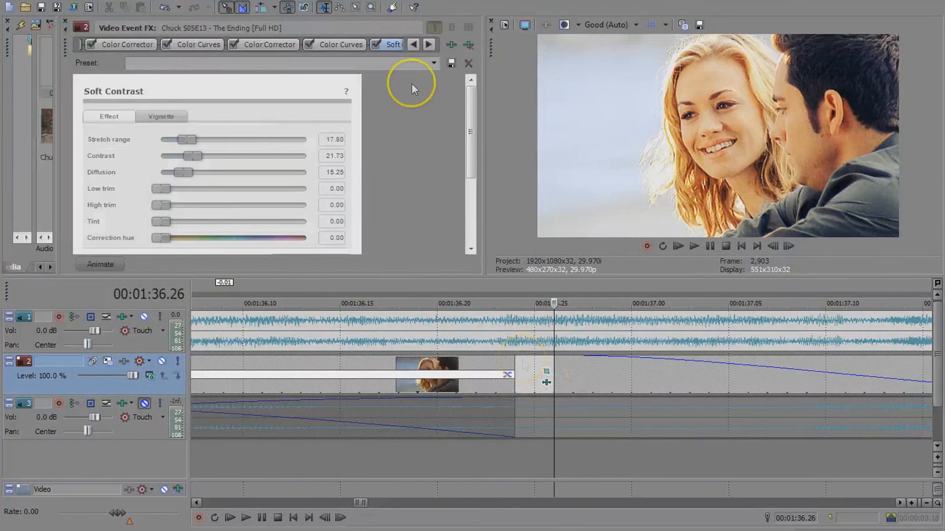
pyautogui.click(468, 44)
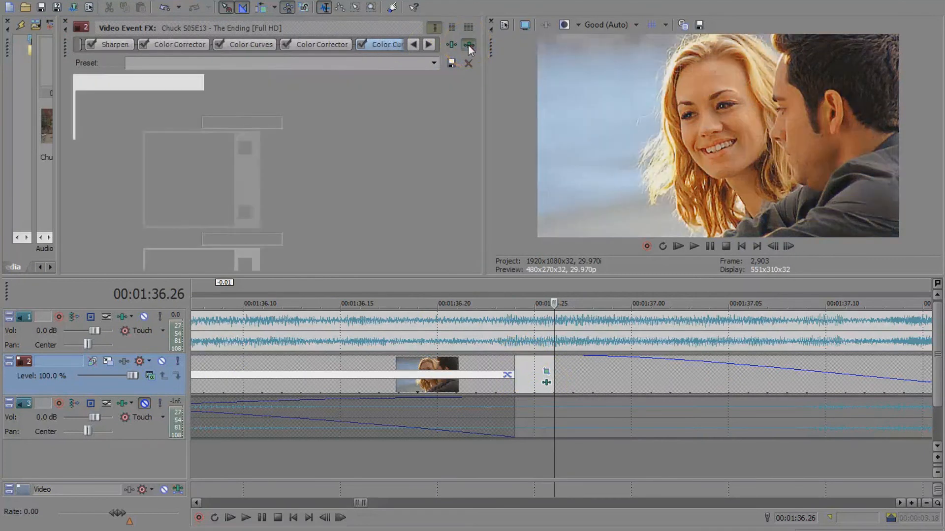
# - Apply the Chuck Colouring filter package to the whole of video track 2 as track effects
pyautogui.click(123, 362)
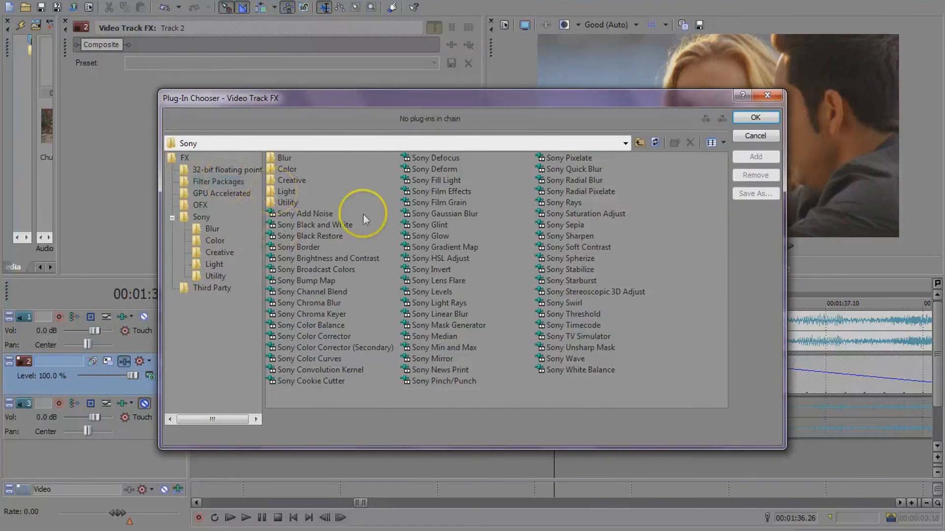
pyautogui.click(218, 182)
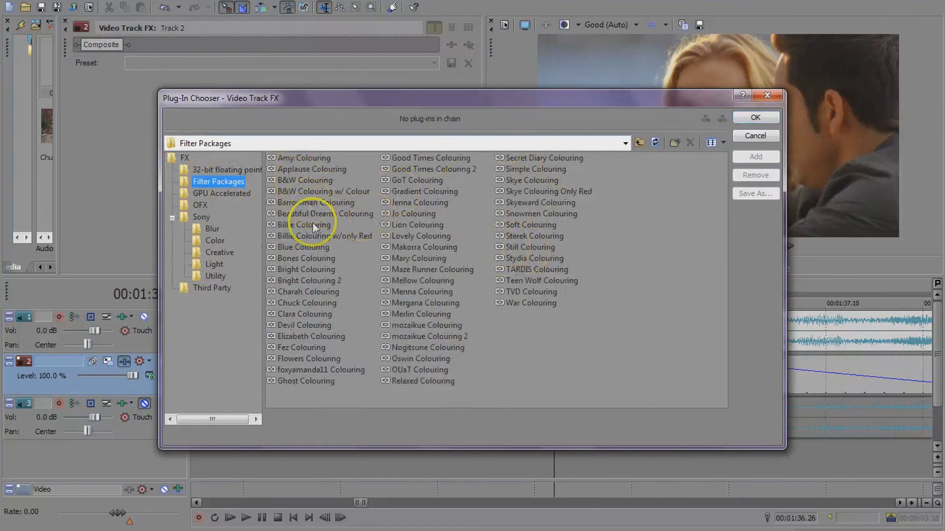
pyautogui.doubleClick(309, 303)
pyautogui.click(753, 119)
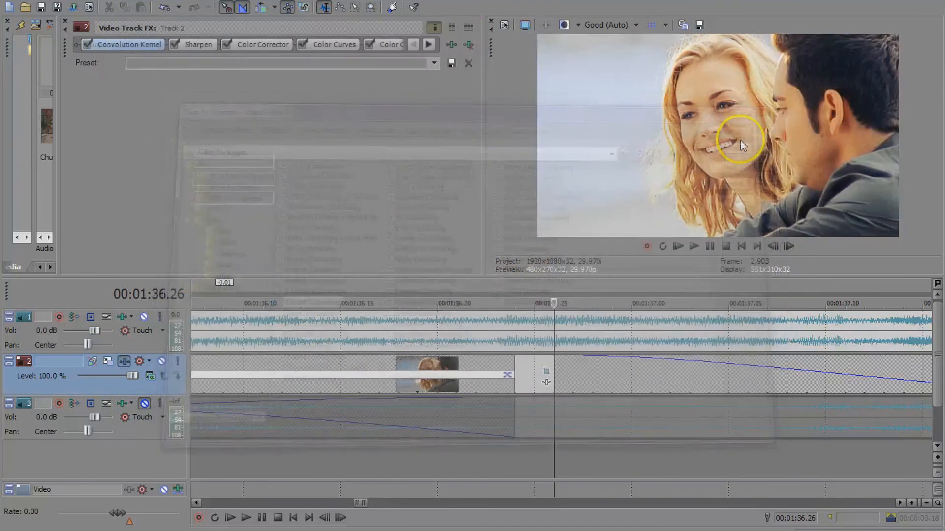
# - Add the Sony Black and White effect to the last clip as an event effect
pyautogui.click(546, 382)
pyautogui.click(202, 217)
pyautogui.doubleClick(315, 225)
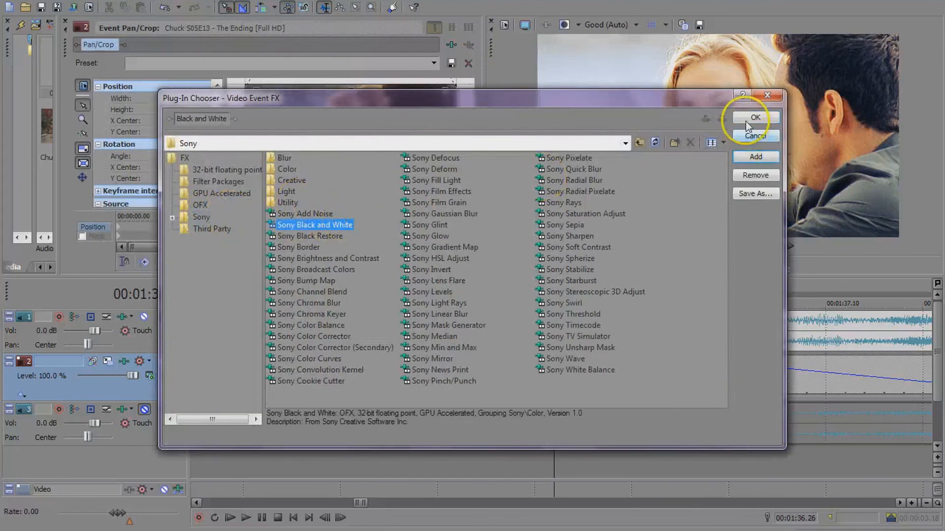
pyautogui.click(746, 121)
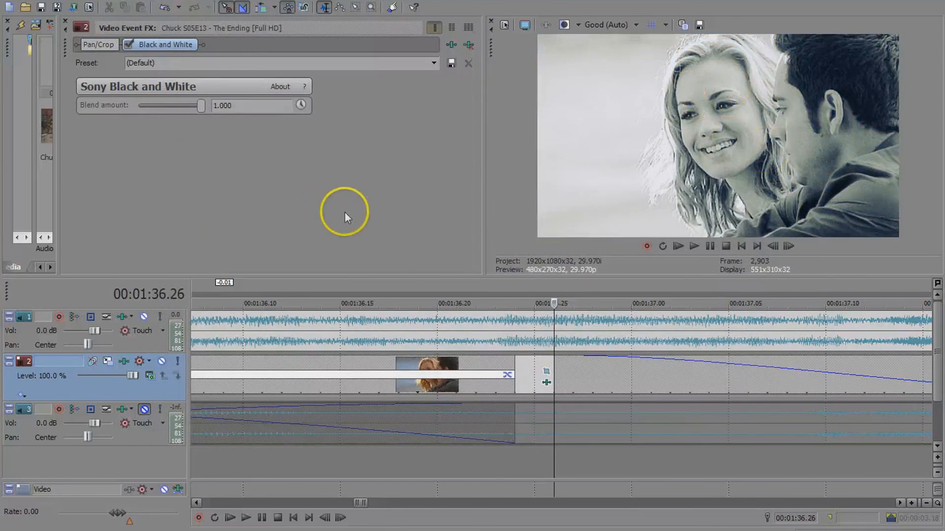
# - View the Filter Packages for the clip, and revert the track-level colouring and the black-and-white test
pyautogui.click(451, 45)
pyautogui.click(207, 182)
pyautogui.click(235, 181)
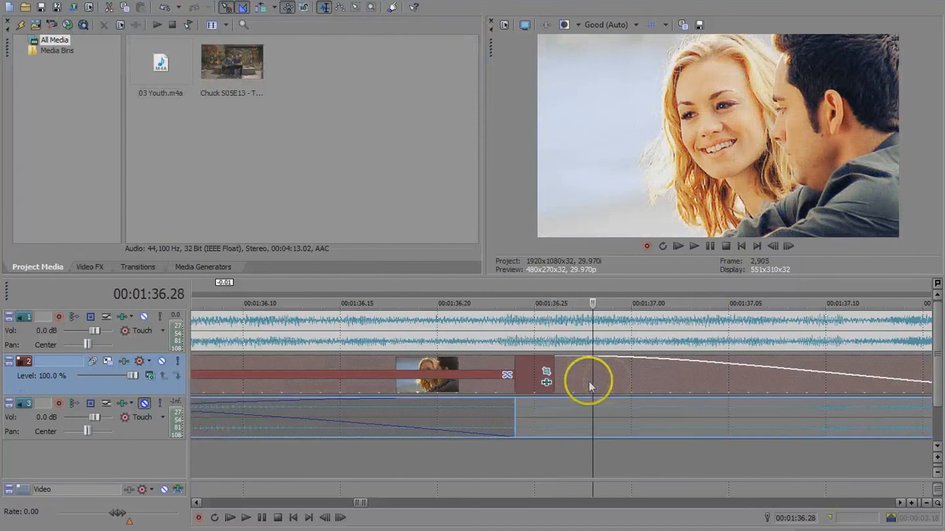
pyautogui.scroll(-4, 579, 378)
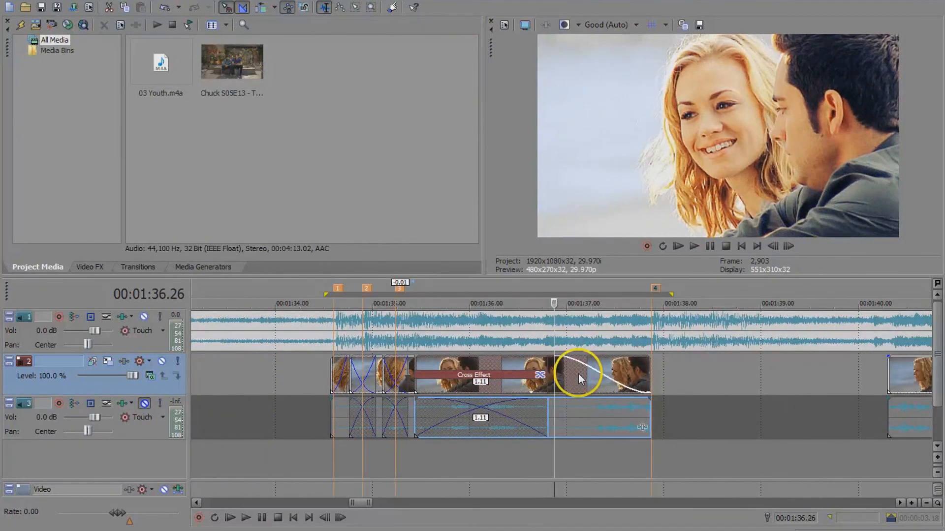
pyautogui.scroll(-2, 576, 375)
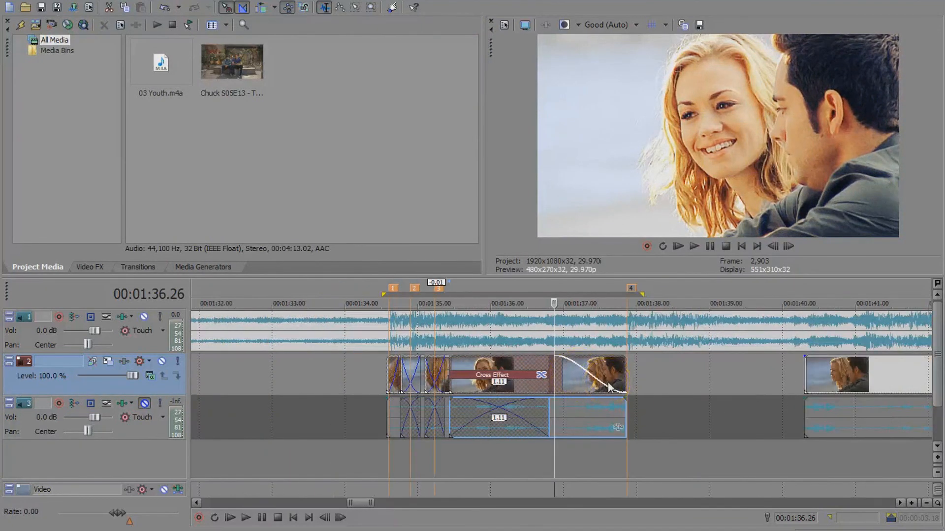